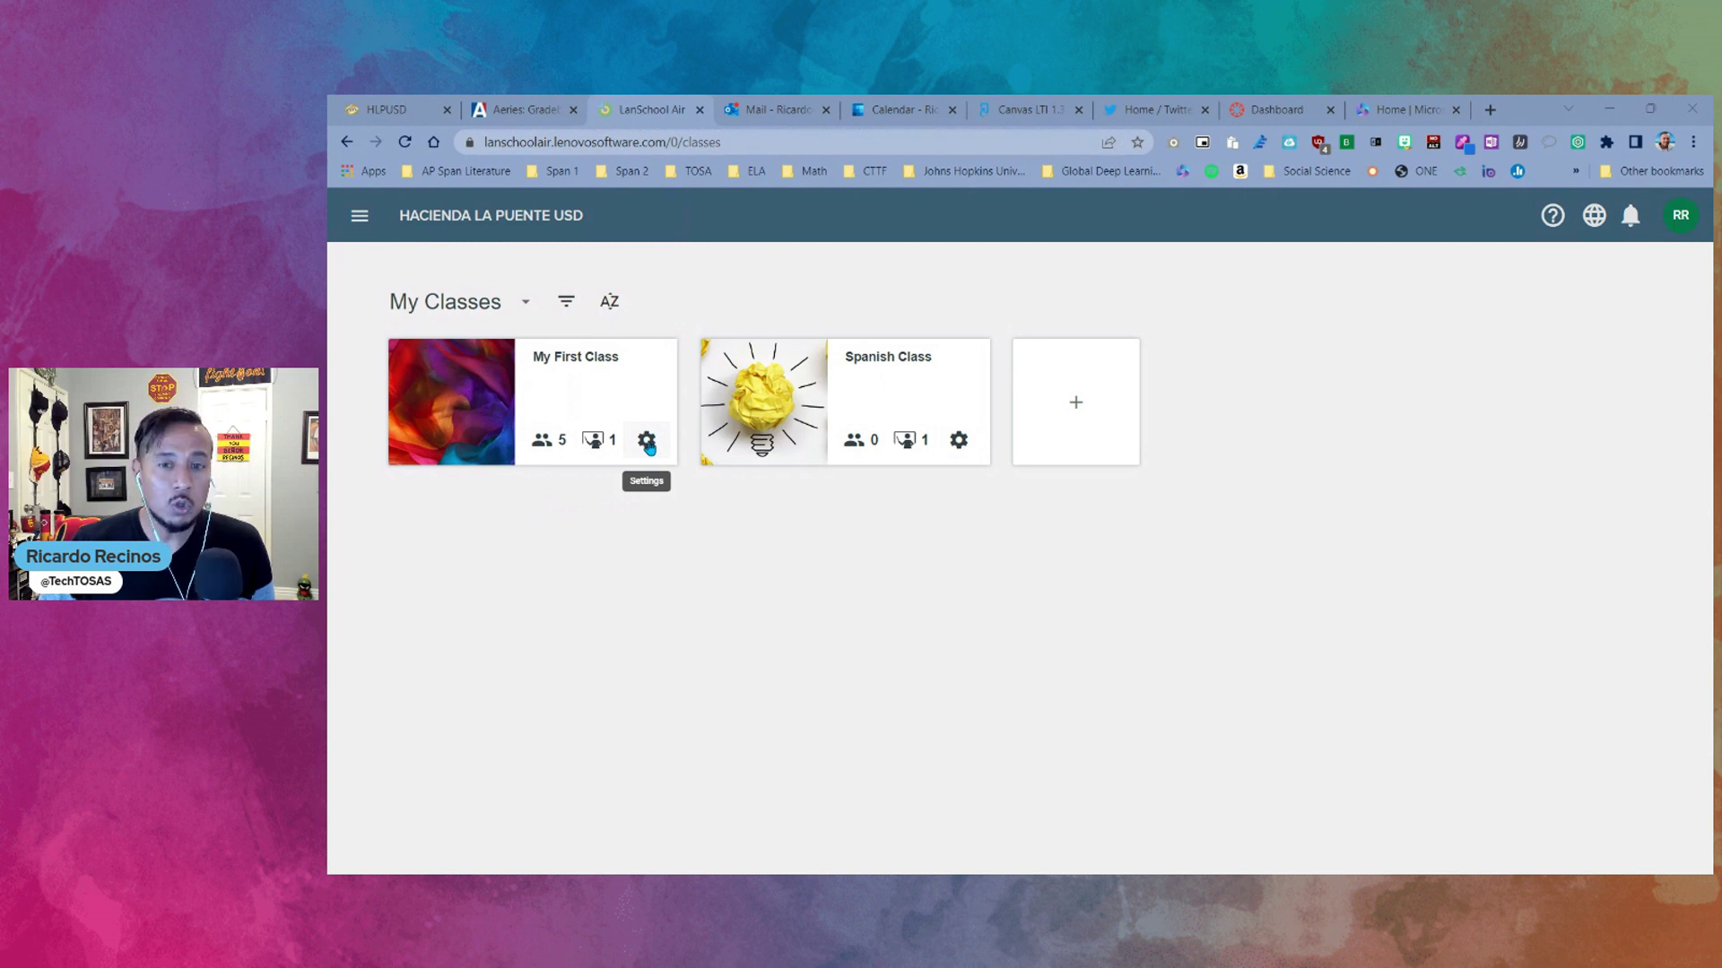
- Open the My First Class page from its class card
{"action": "left_click", "coordinate": [578, 410]}
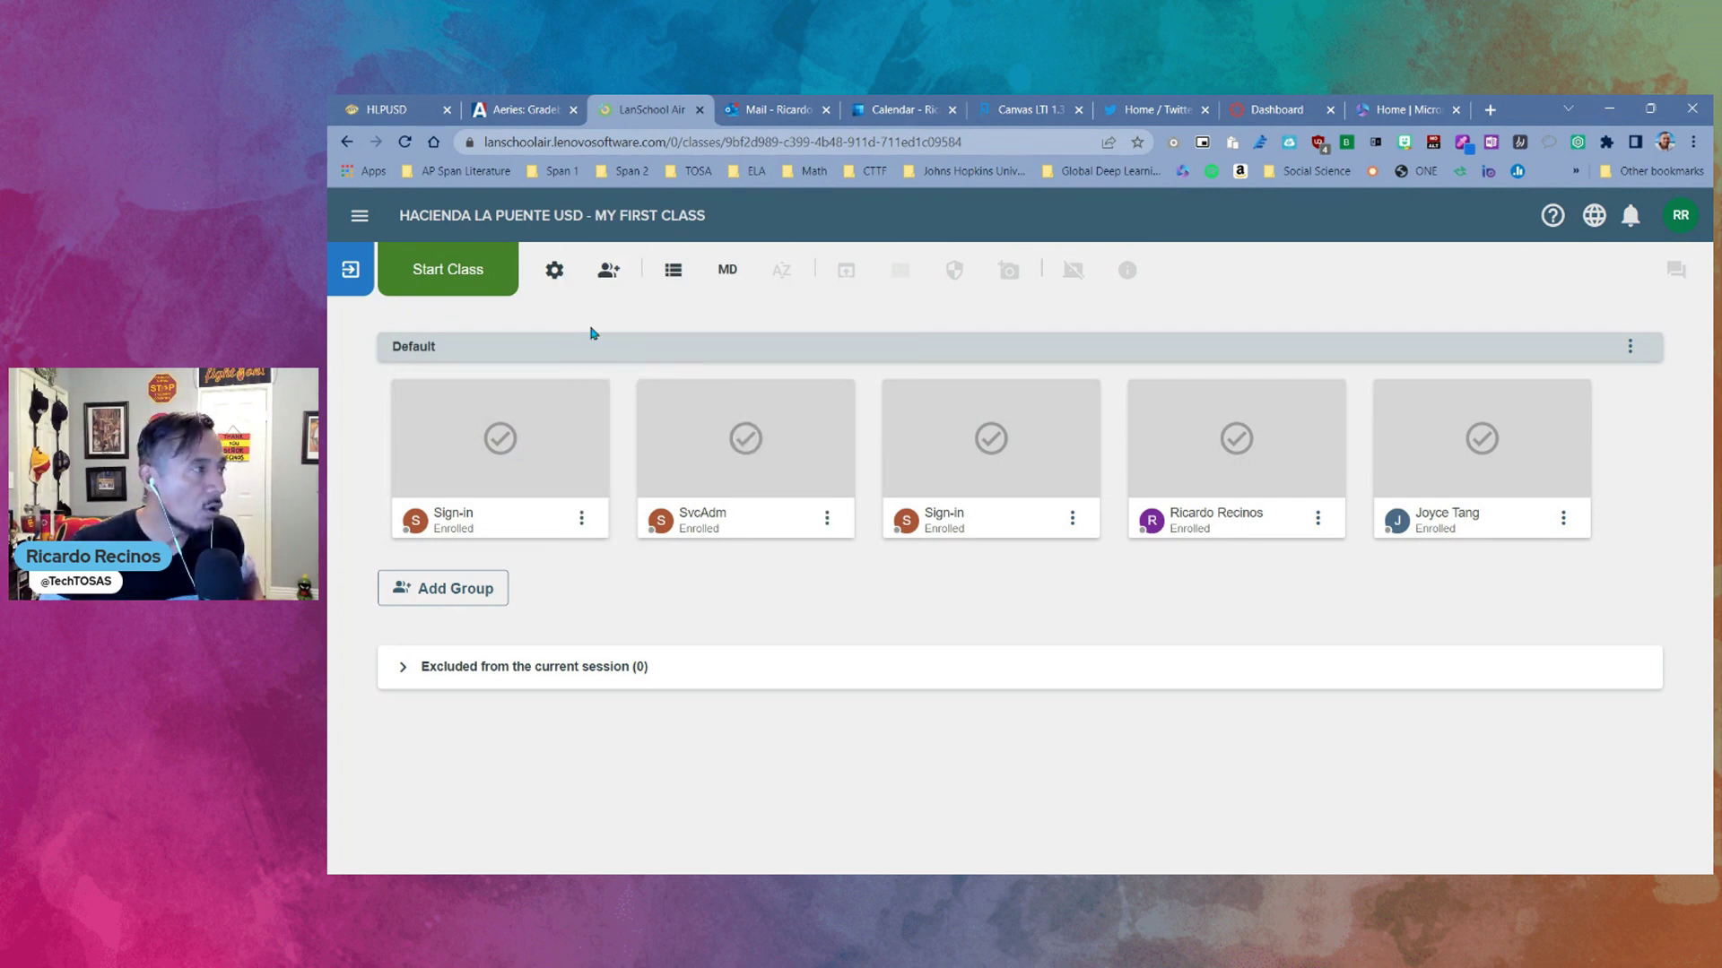
- In class settings, toggle Automatically dismiss class off and back on
{"action": "left_click", "coordinate": [554, 270]}
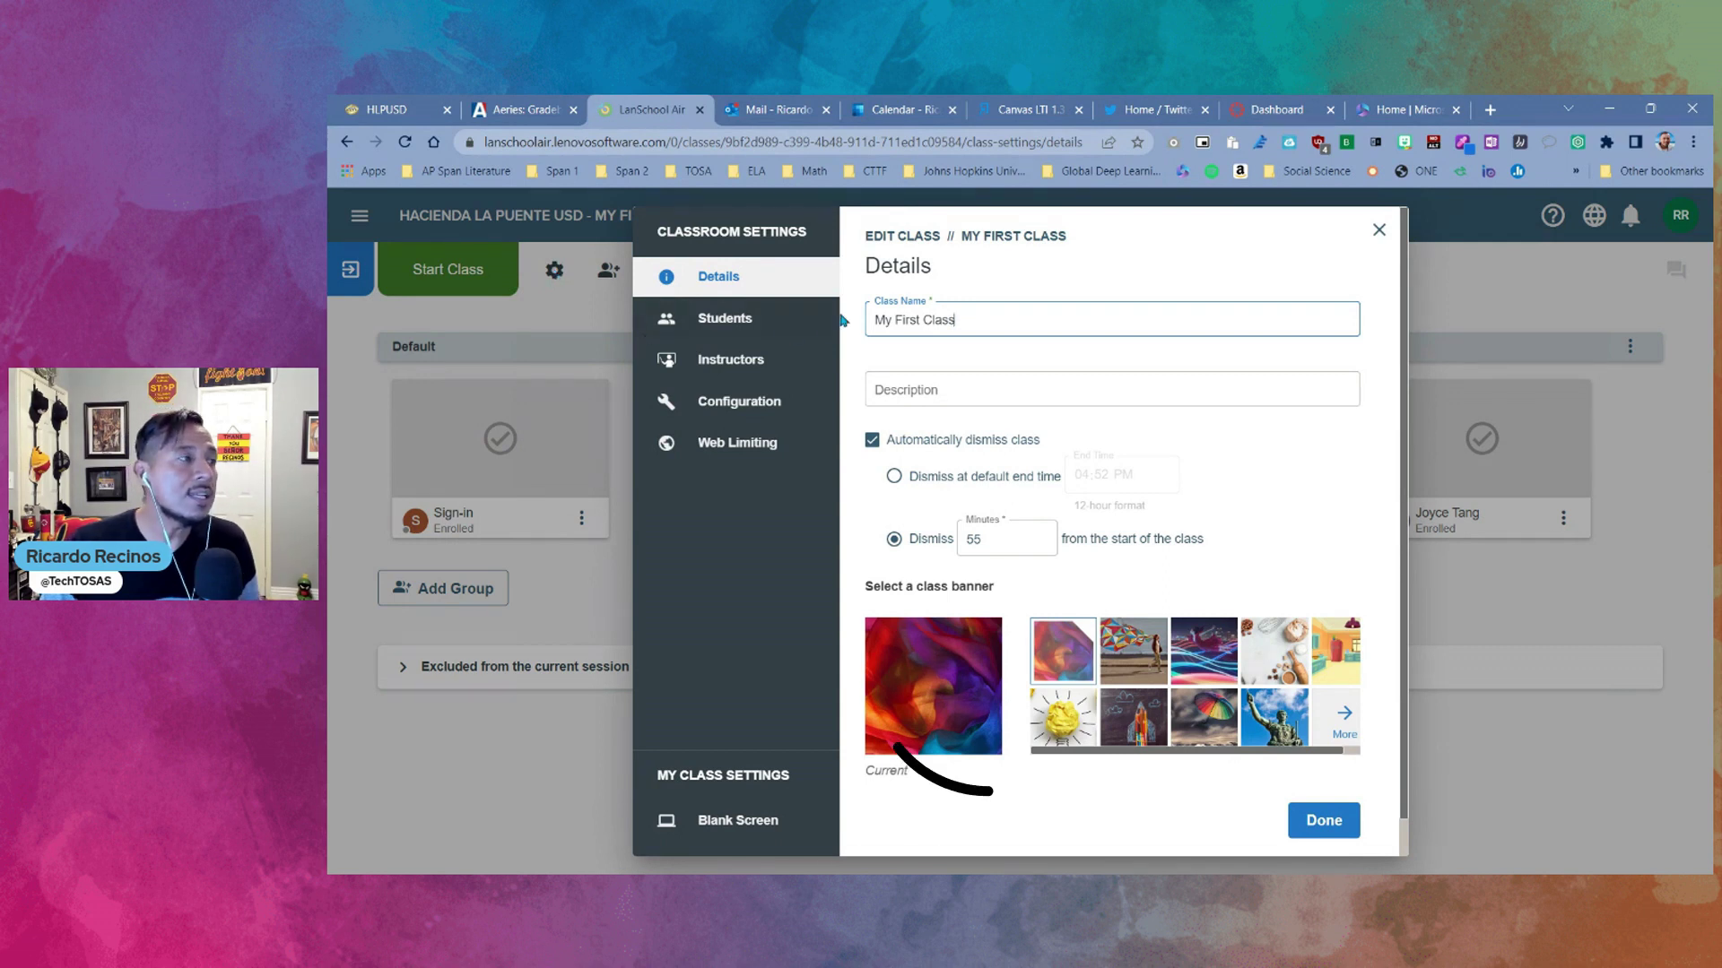
{"action": "left_click", "coordinate": [871, 439]}
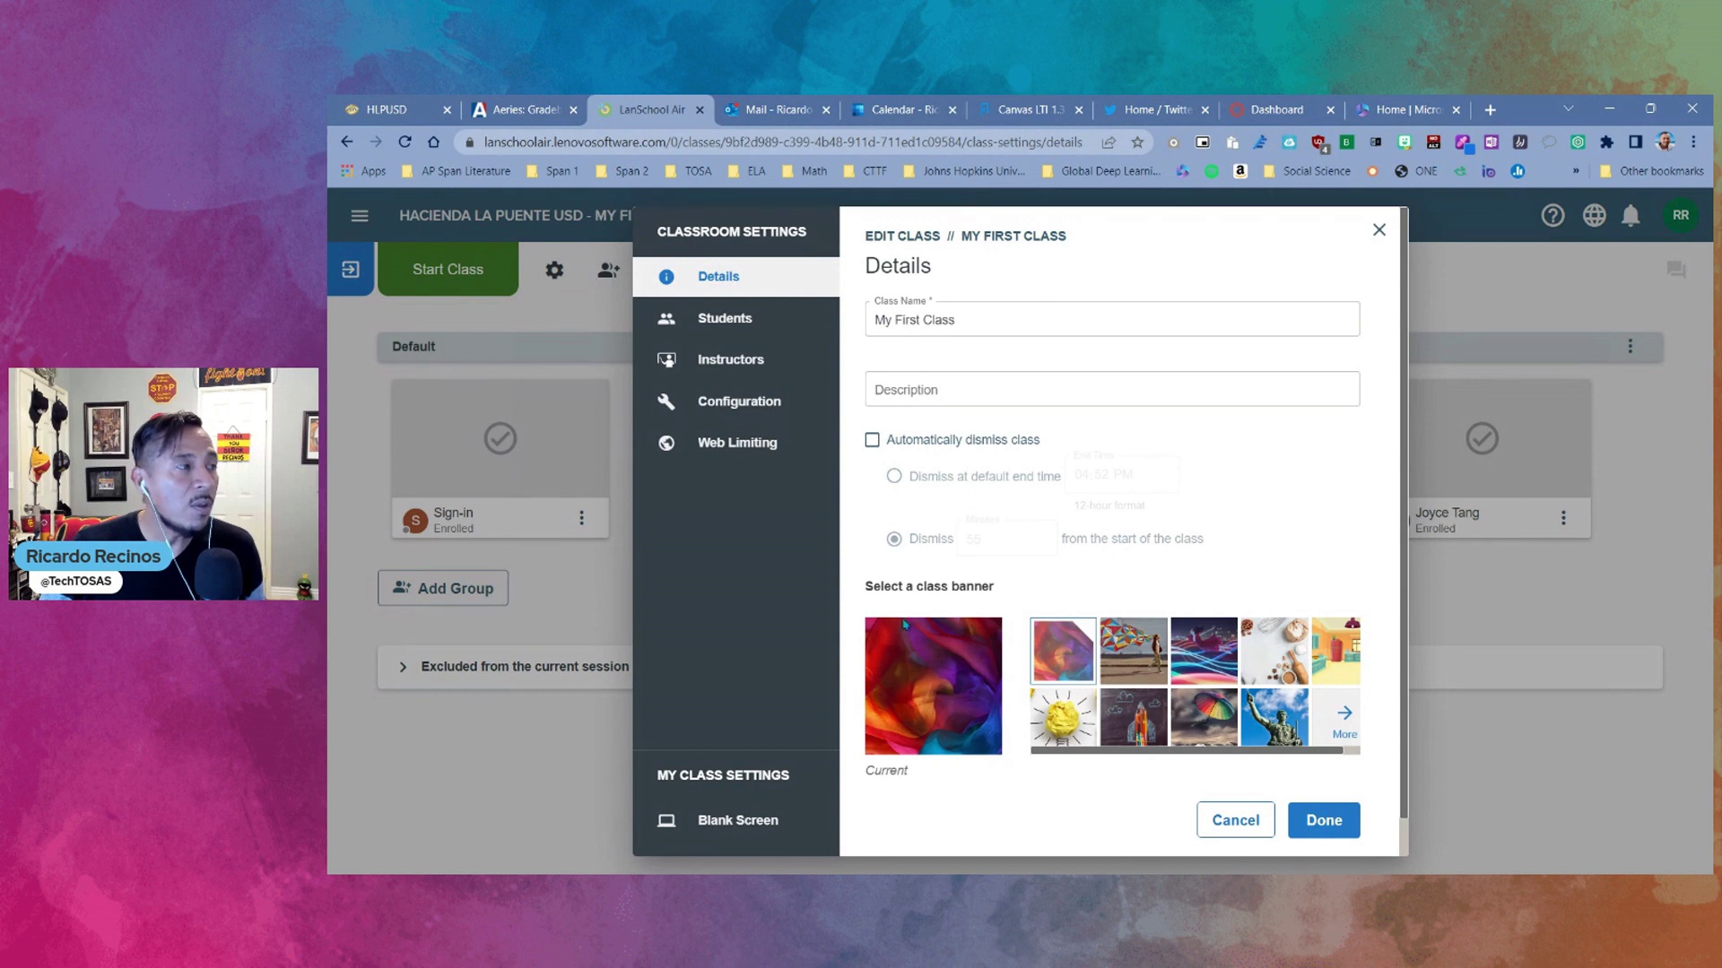
{"action": "left_click", "coordinate": [872, 440]}
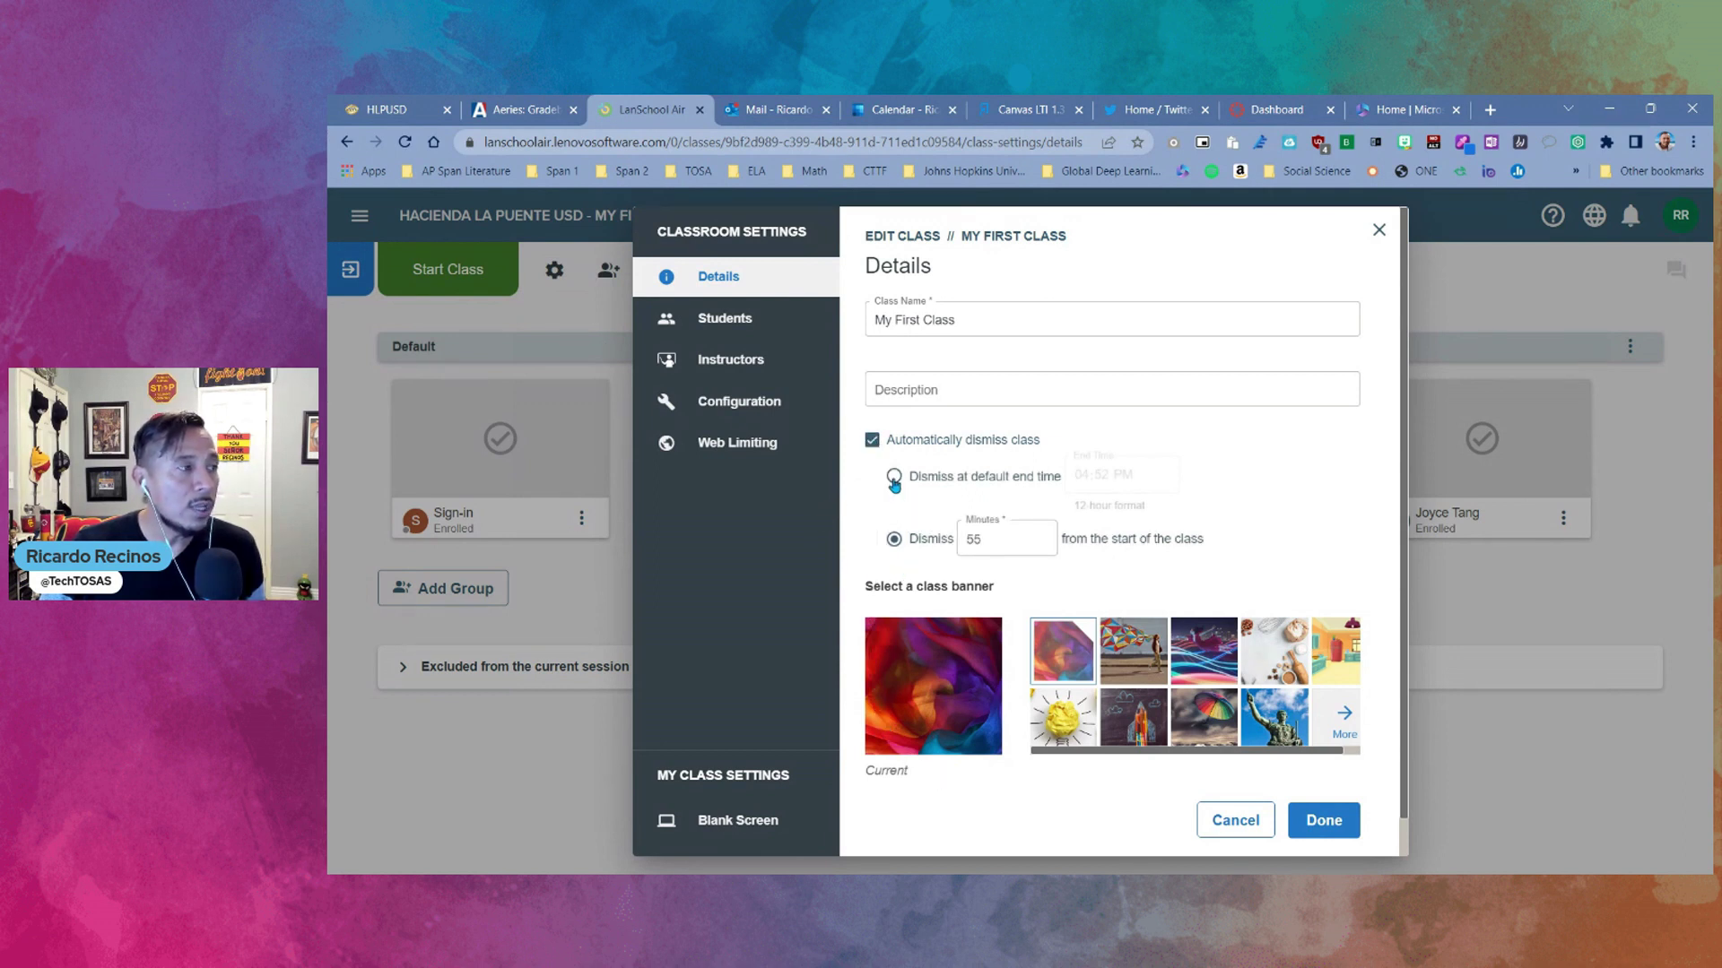
- Set the default end time to 02:21 PM, then dismiss 55 minutes after class start
{"action": "left_click", "coordinate": [894, 479]}
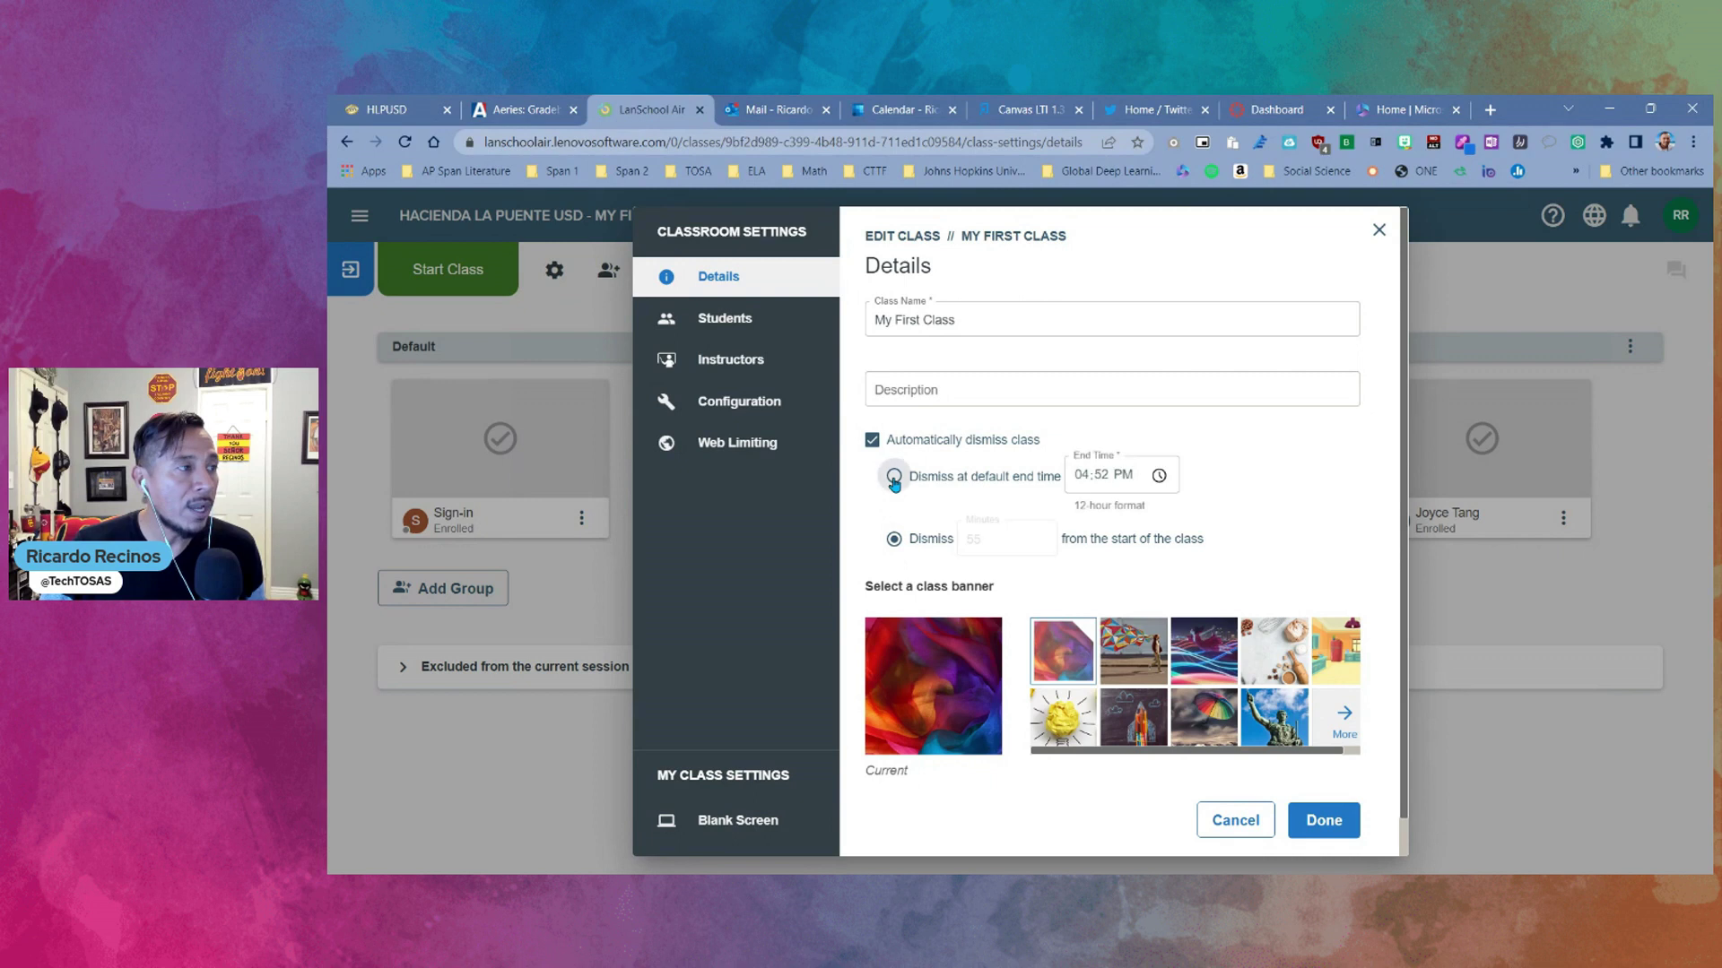
{"action": "left_click", "coordinate": [1158, 476]}
{"action": "scroll", "coordinate": [1101, 574], "scroll_direction": "up", "scroll_amount": 3}
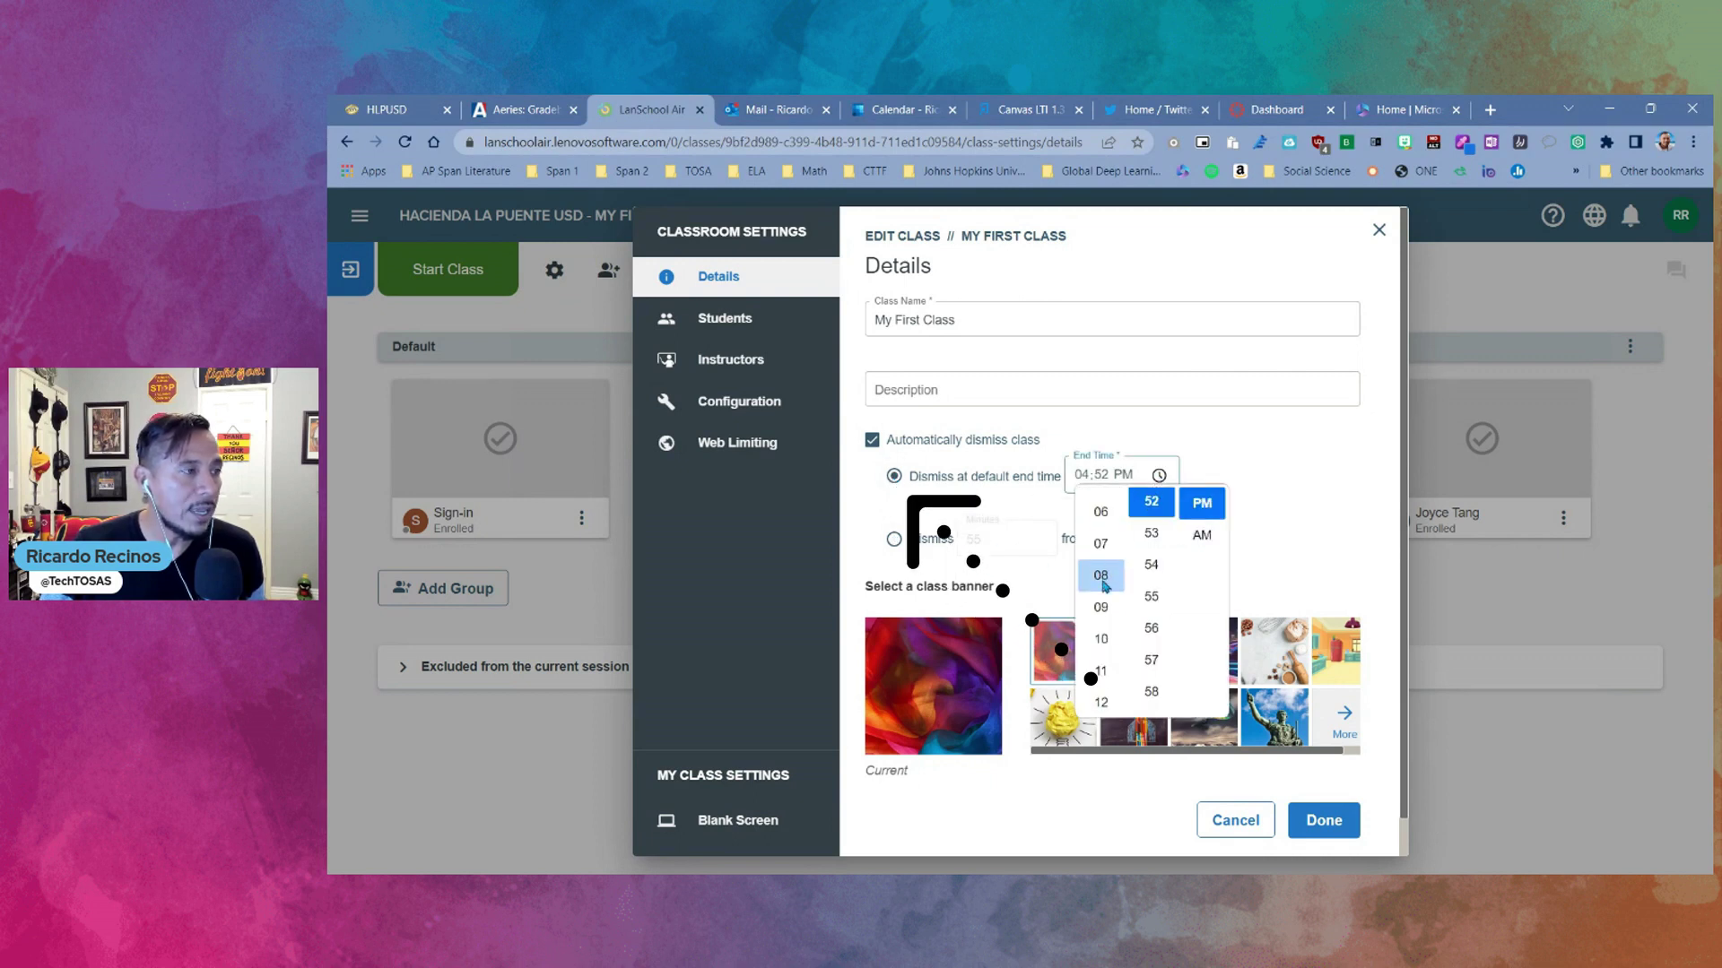
{"action": "left_click", "coordinate": [1101, 567]}
{"action": "scroll", "coordinate": [1153, 583], "scroll_direction": "up", "scroll_amount": 5}
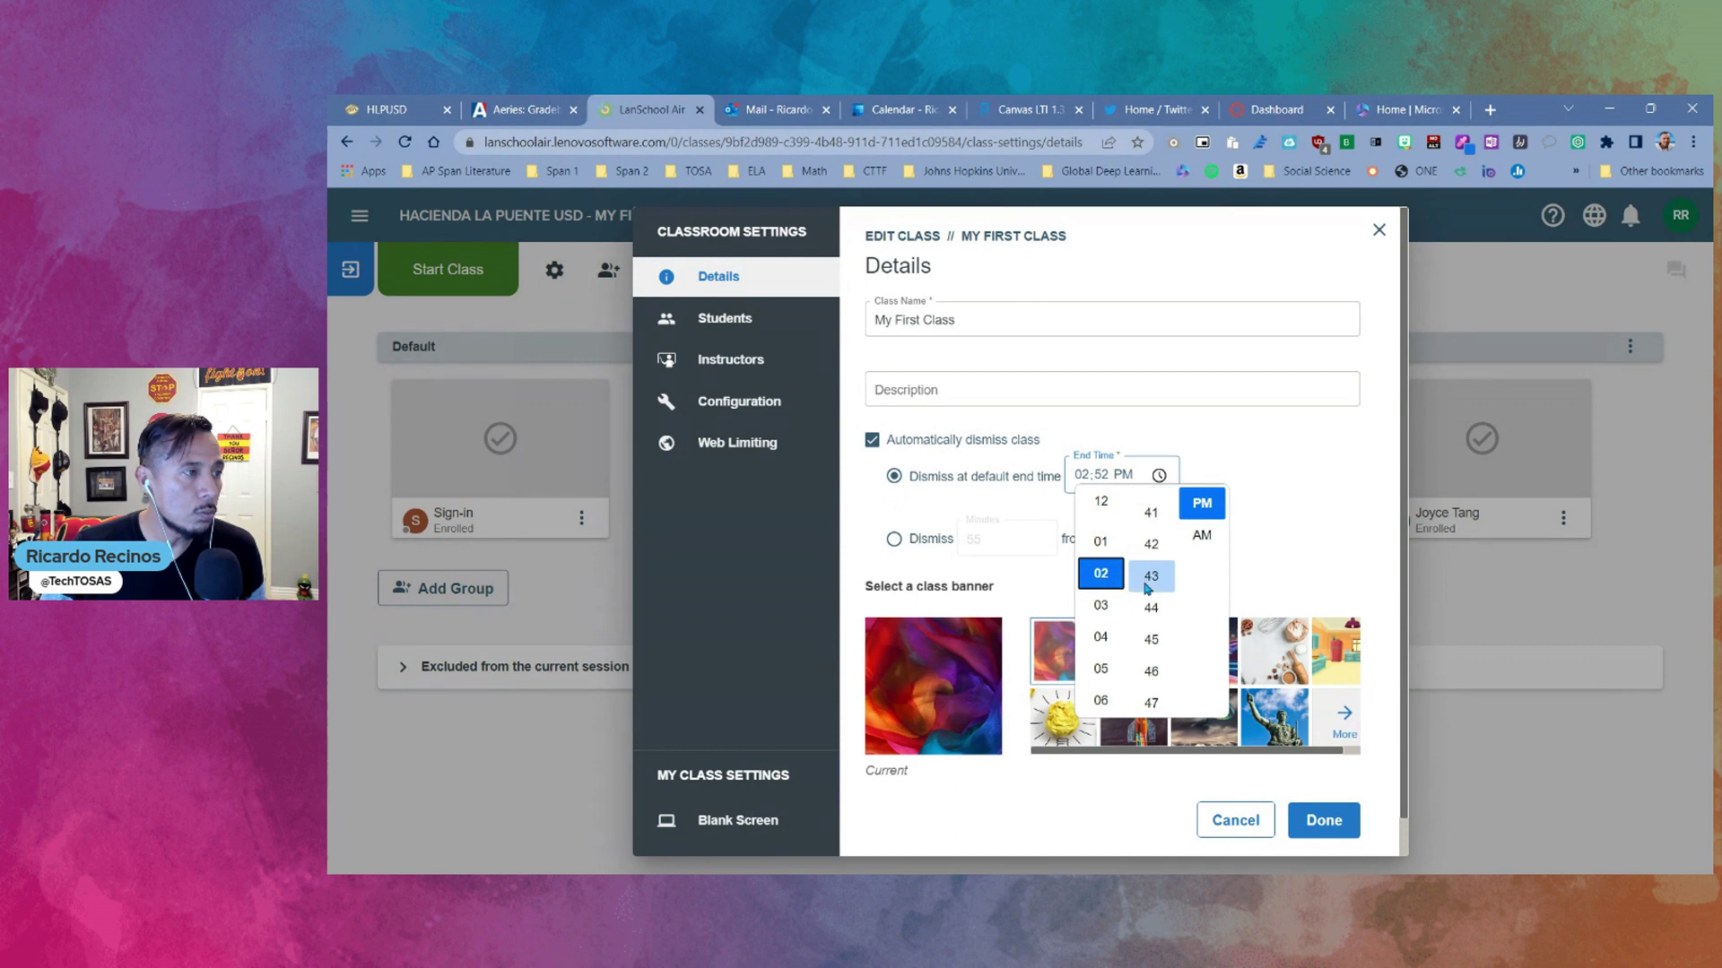
{"action": "scroll", "coordinate": [1155, 627], "scroll_direction": "up", "scroll_amount": 8}
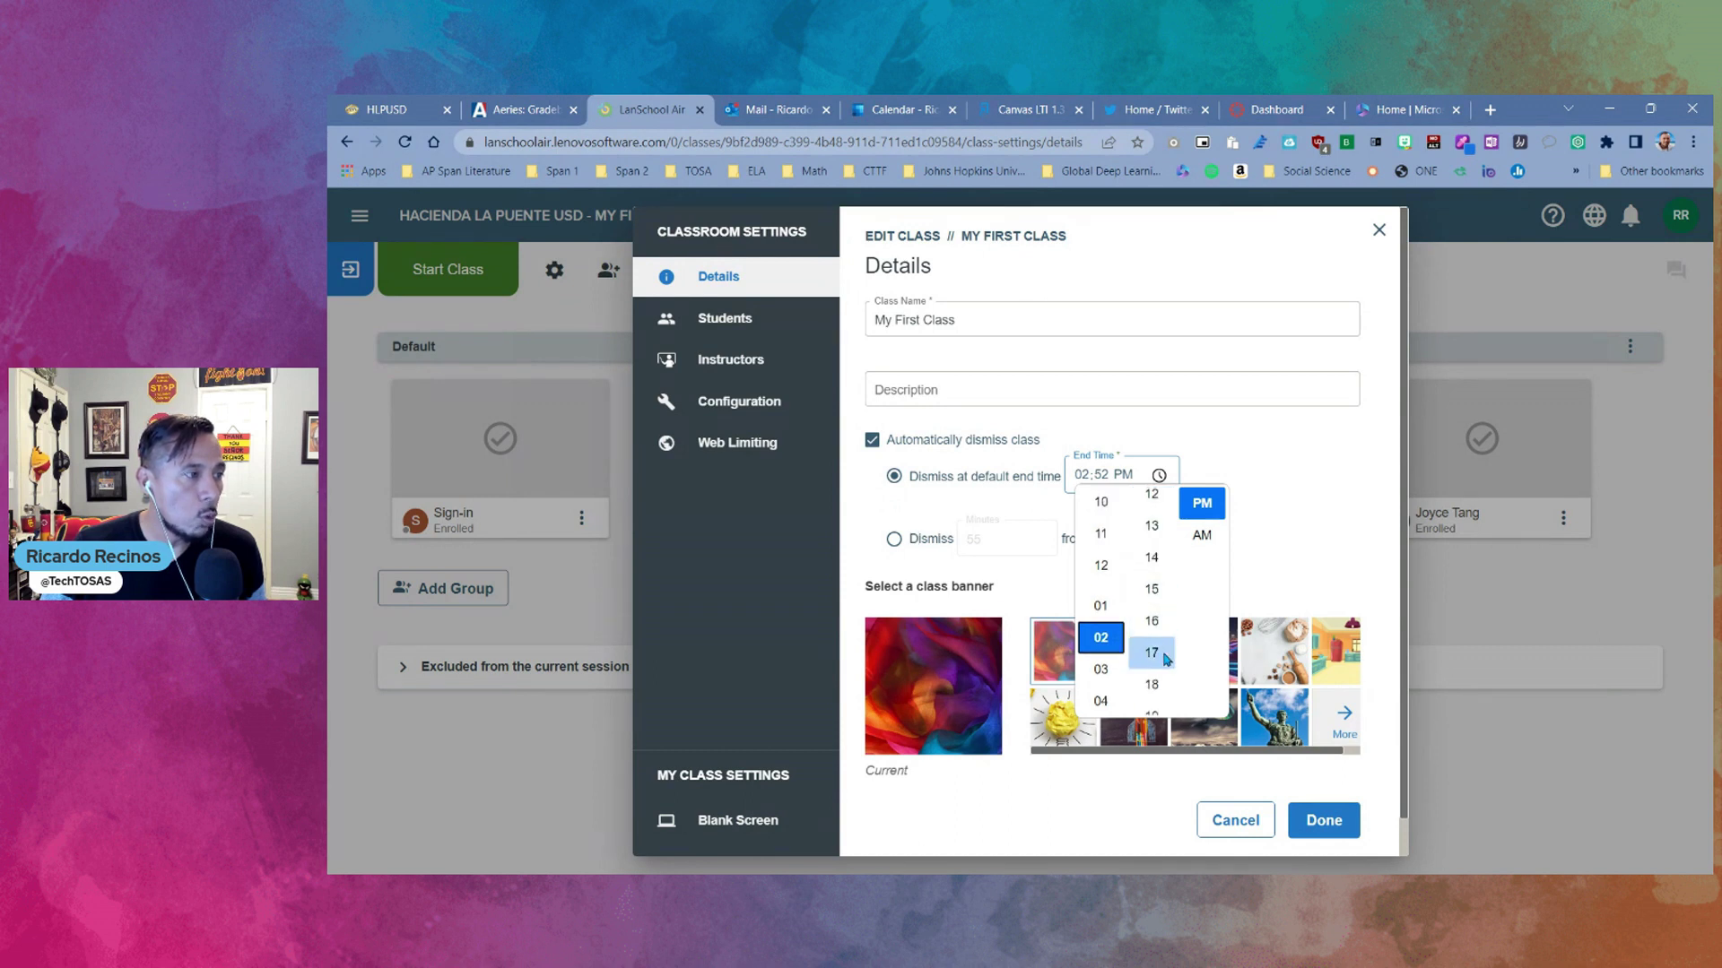
{"action": "scroll", "coordinate": [1155, 664], "scroll_direction": "down", "scroll_amount": 5}
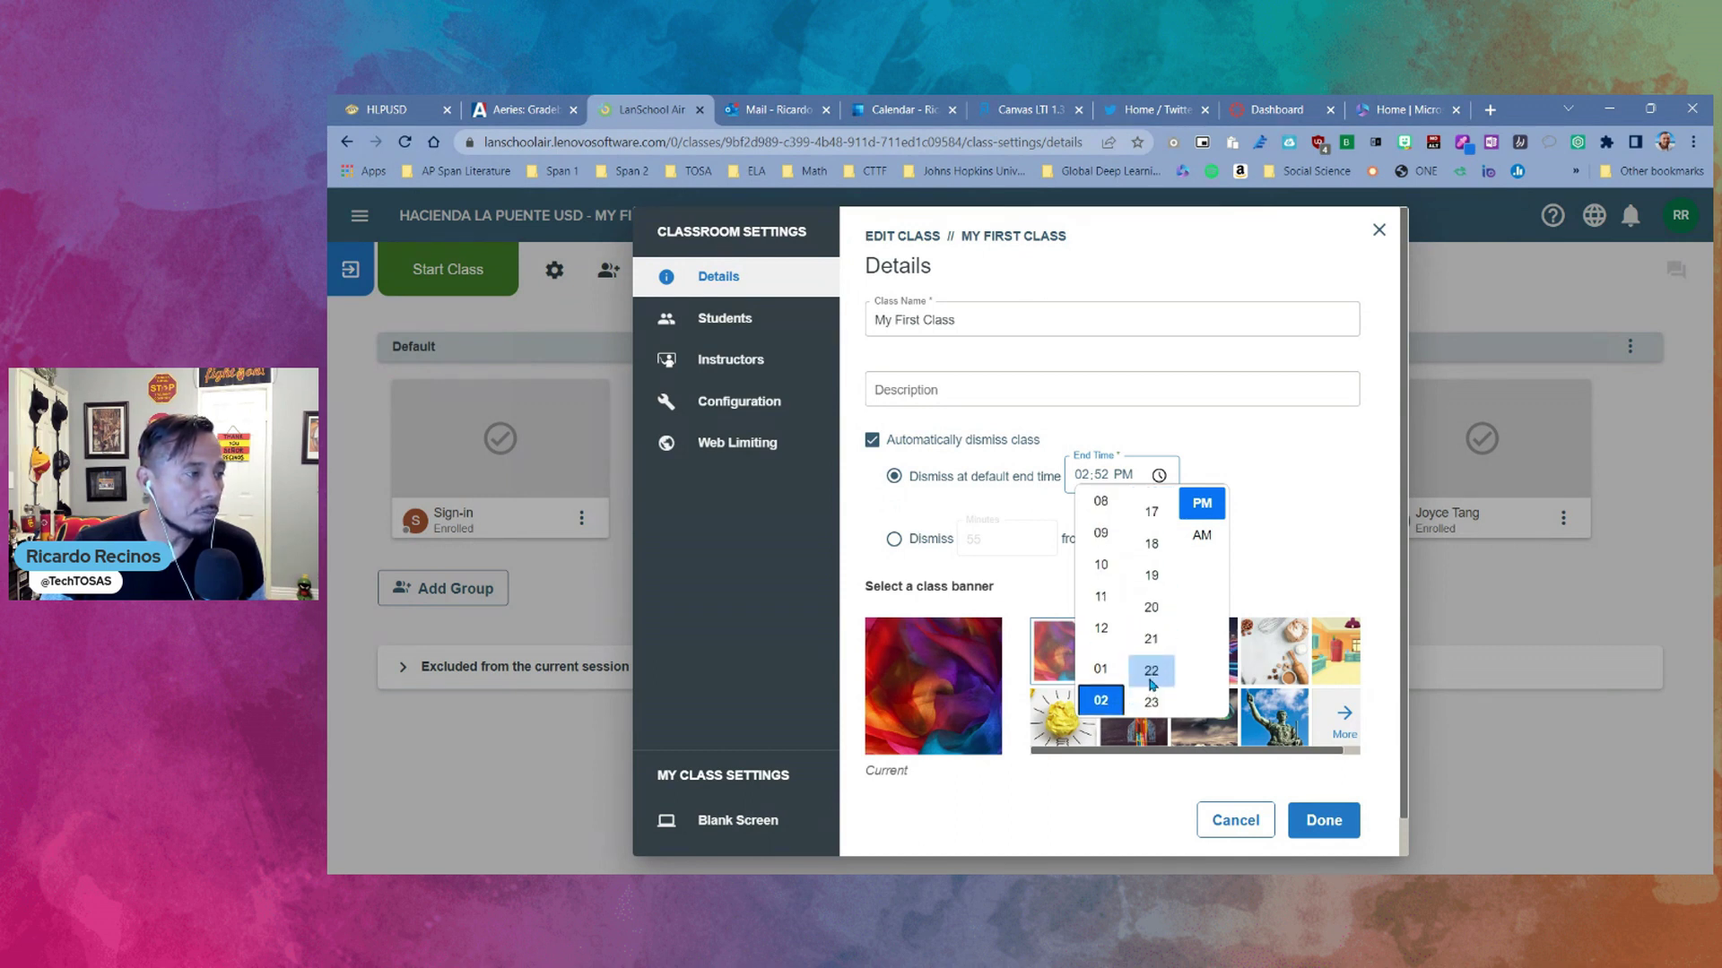
{"action": "left_click", "coordinate": [1166, 618]}
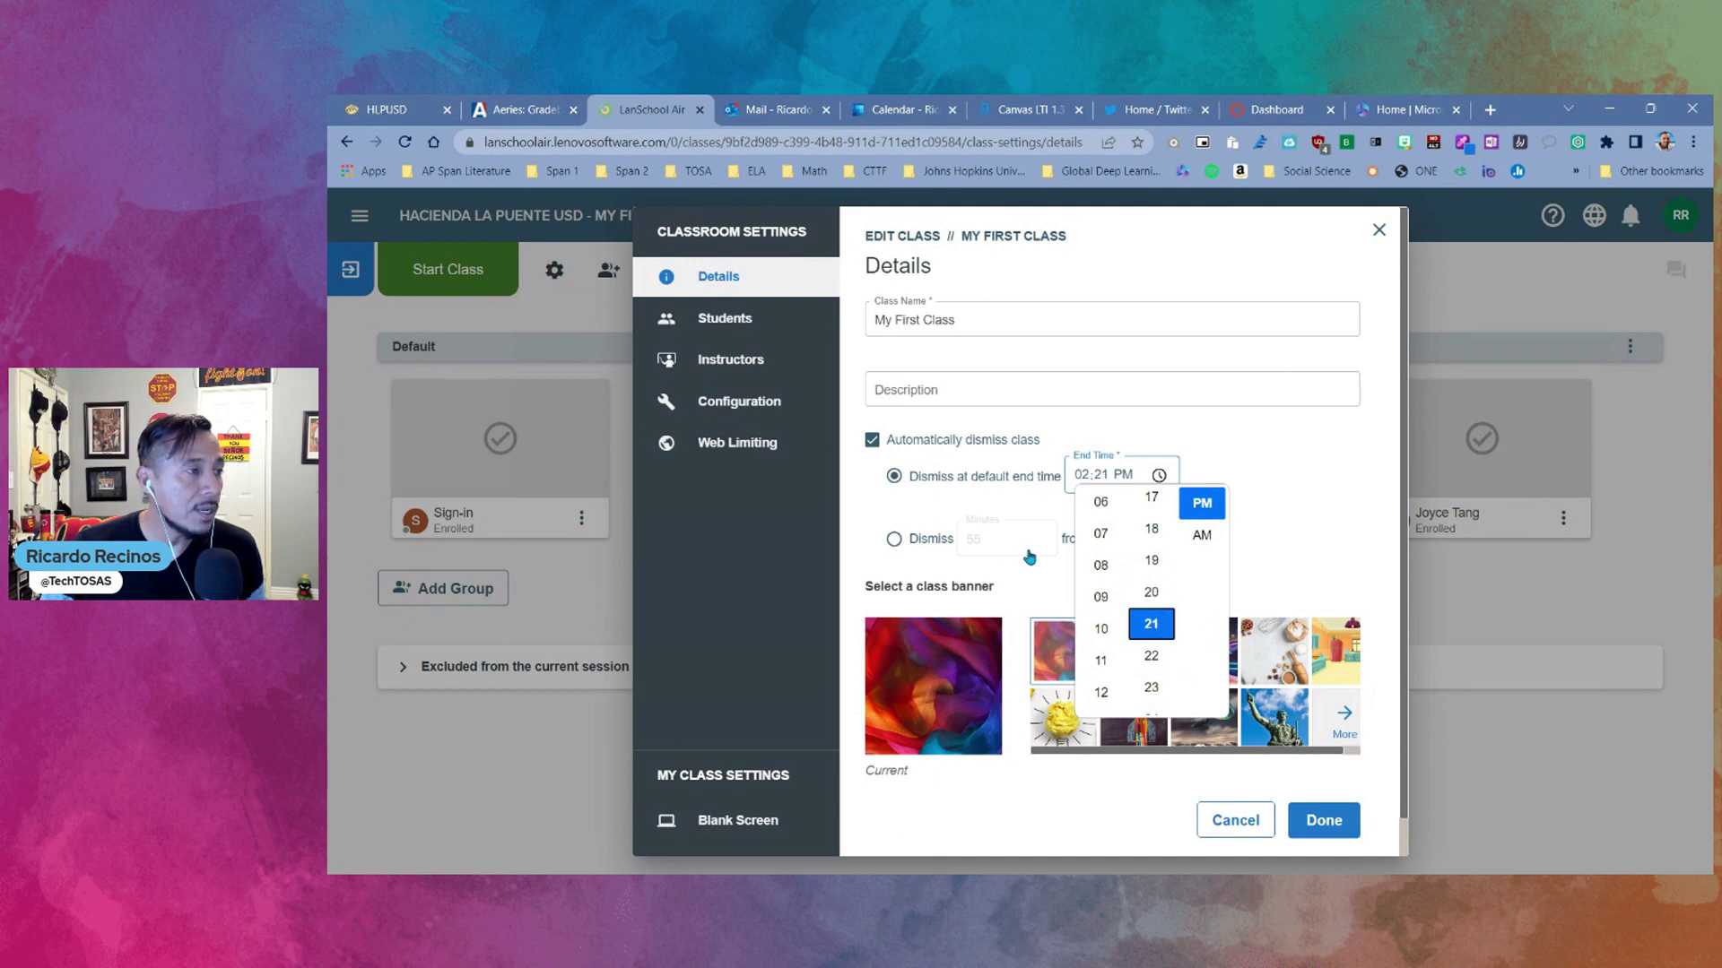
{"action": "left_click", "coordinate": [1016, 517]}
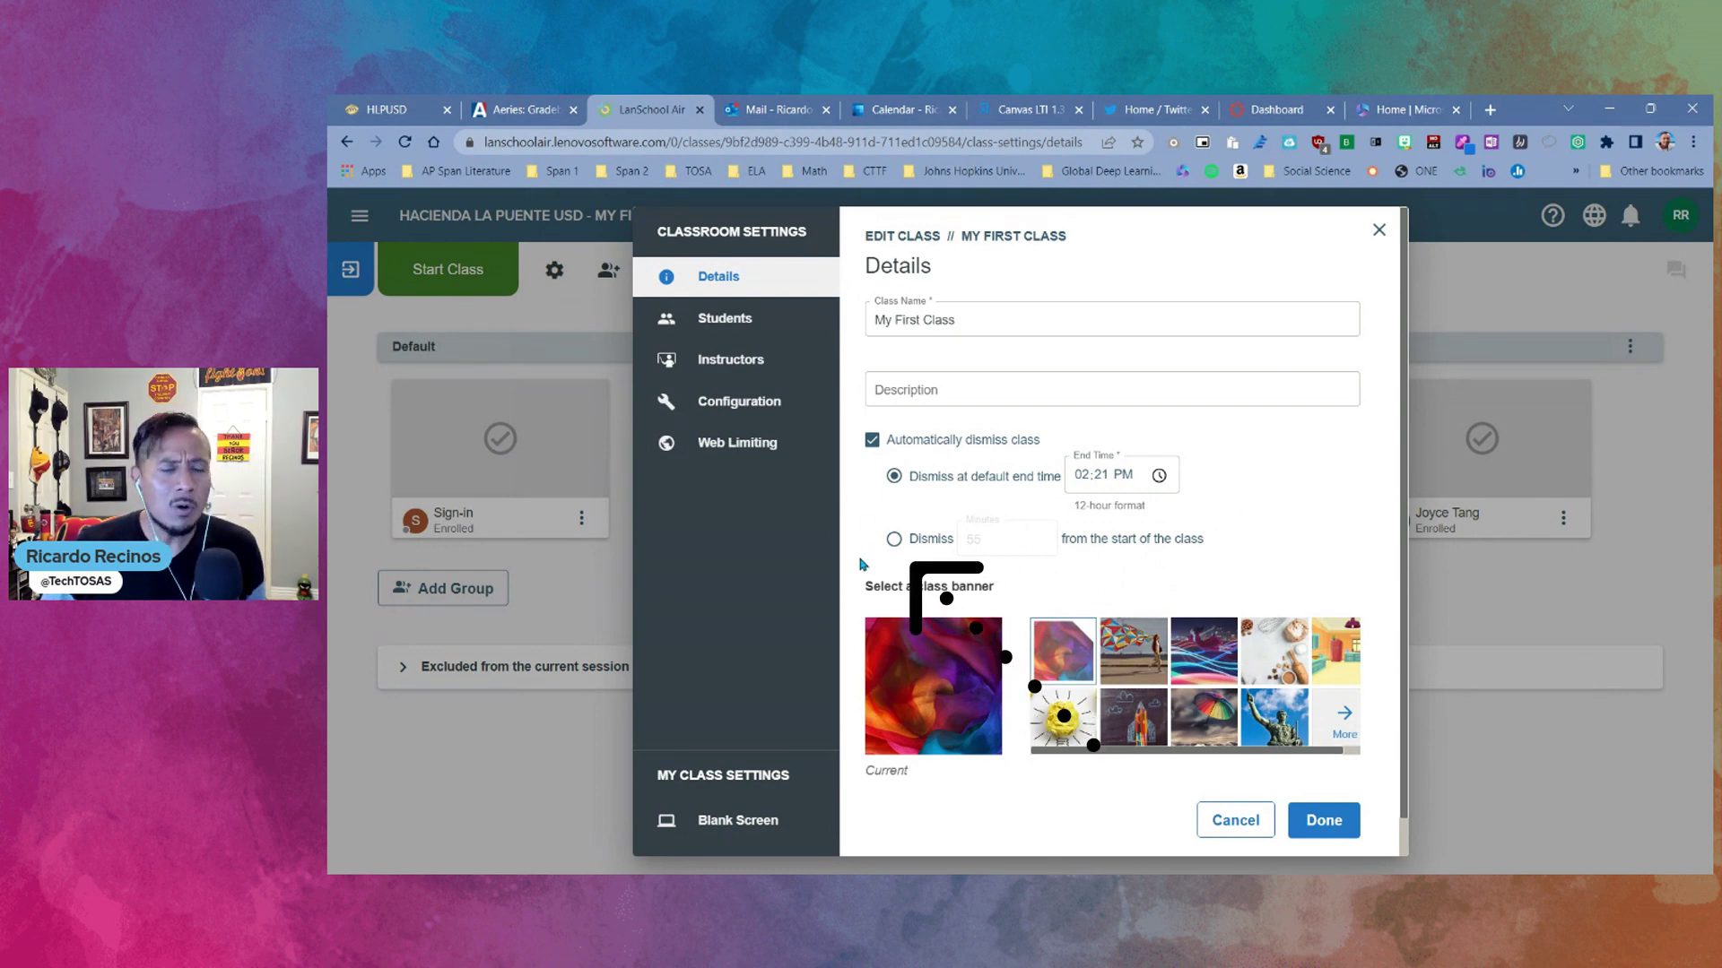
{"action": "left_click", "coordinate": [894, 539]}
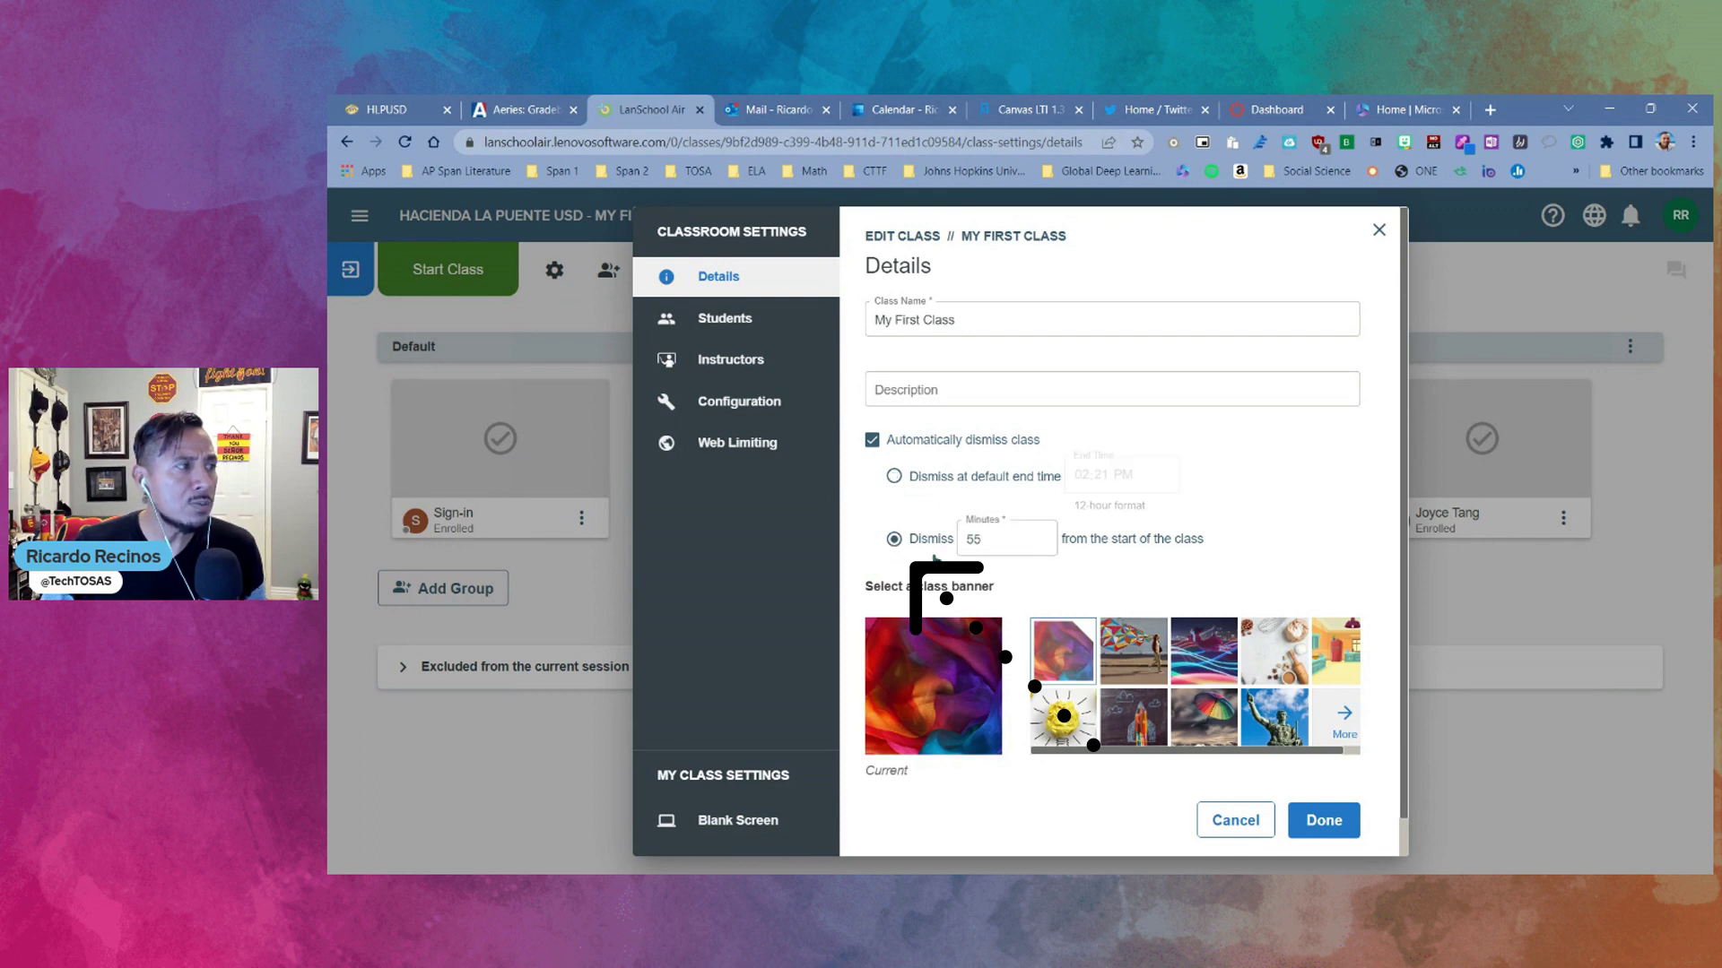
{"action": "left_click", "coordinate": [993, 541]}
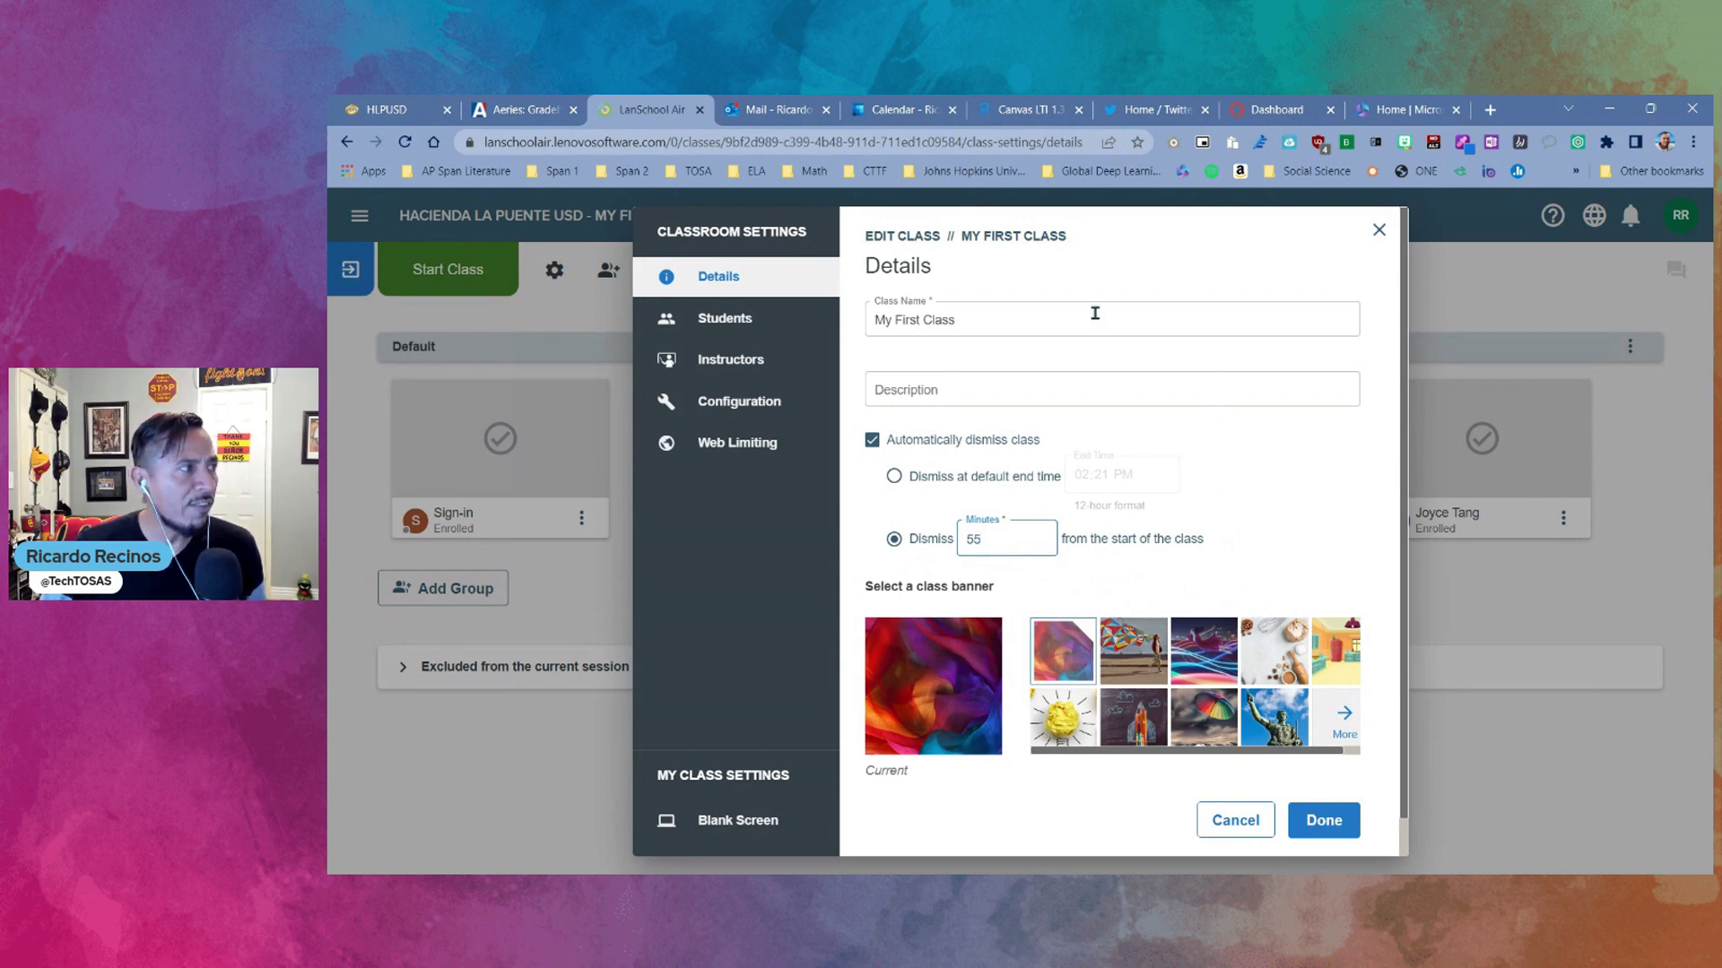
- Add a searched teacher as co-instructor, then remove them and confirm the deletion
{"action": "left_click", "coordinate": [728, 363]}
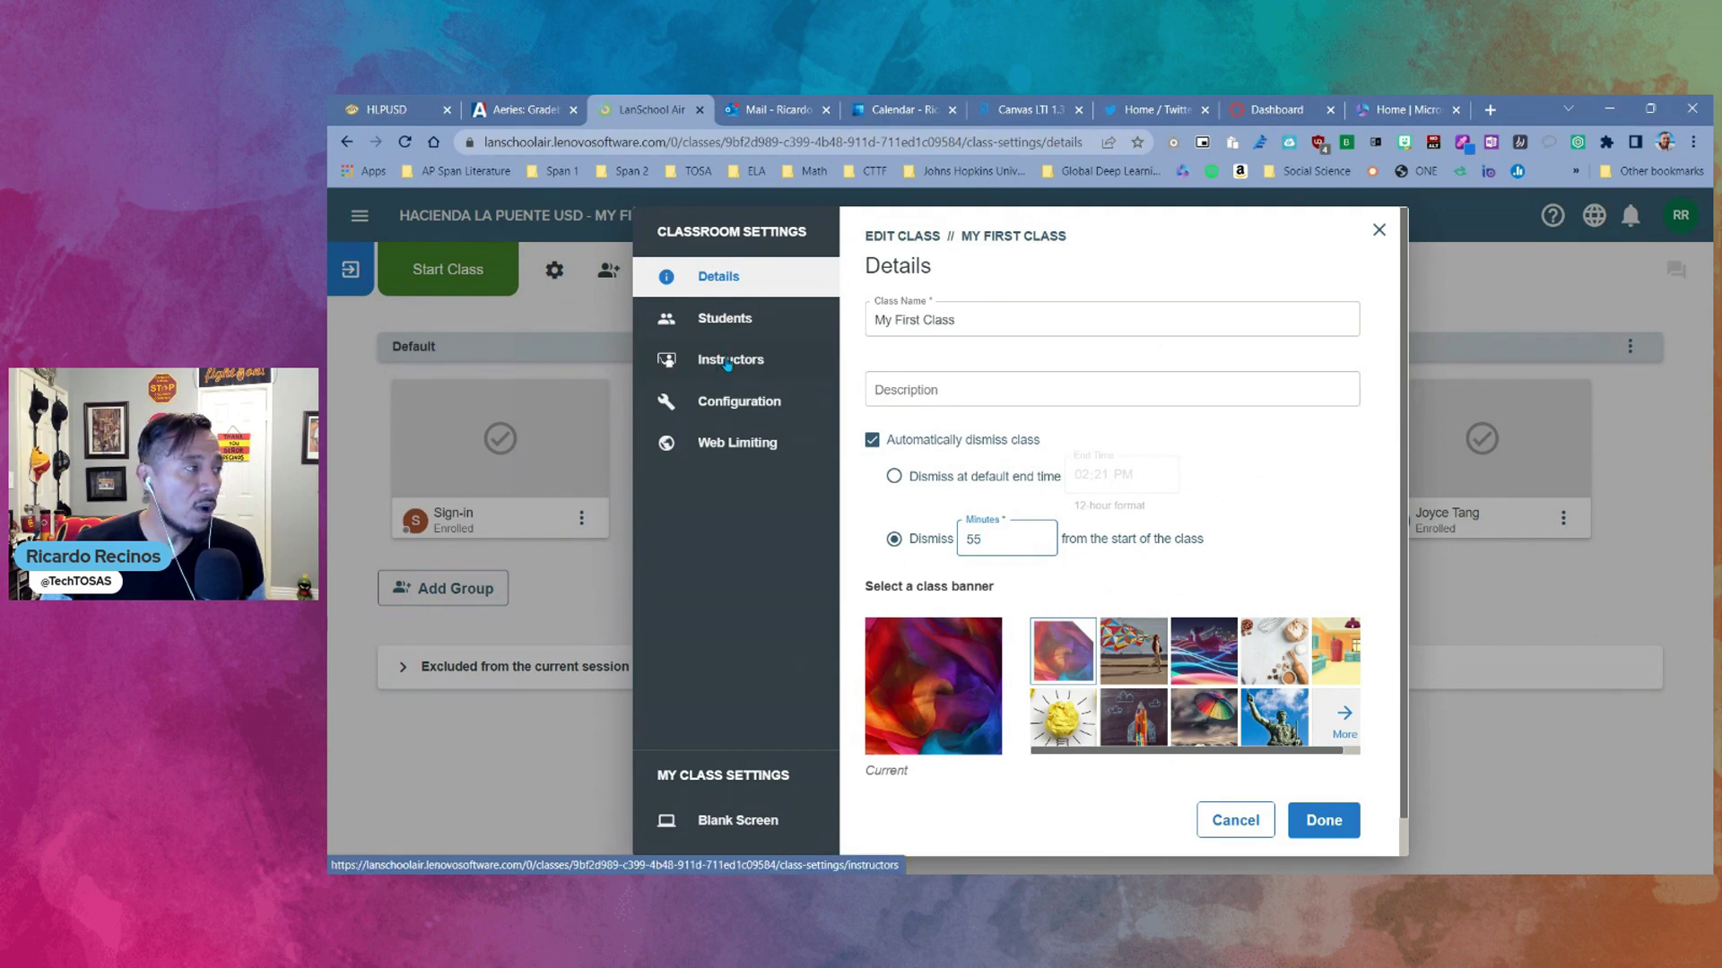
{"action": "left_click", "coordinate": [719, 364]}
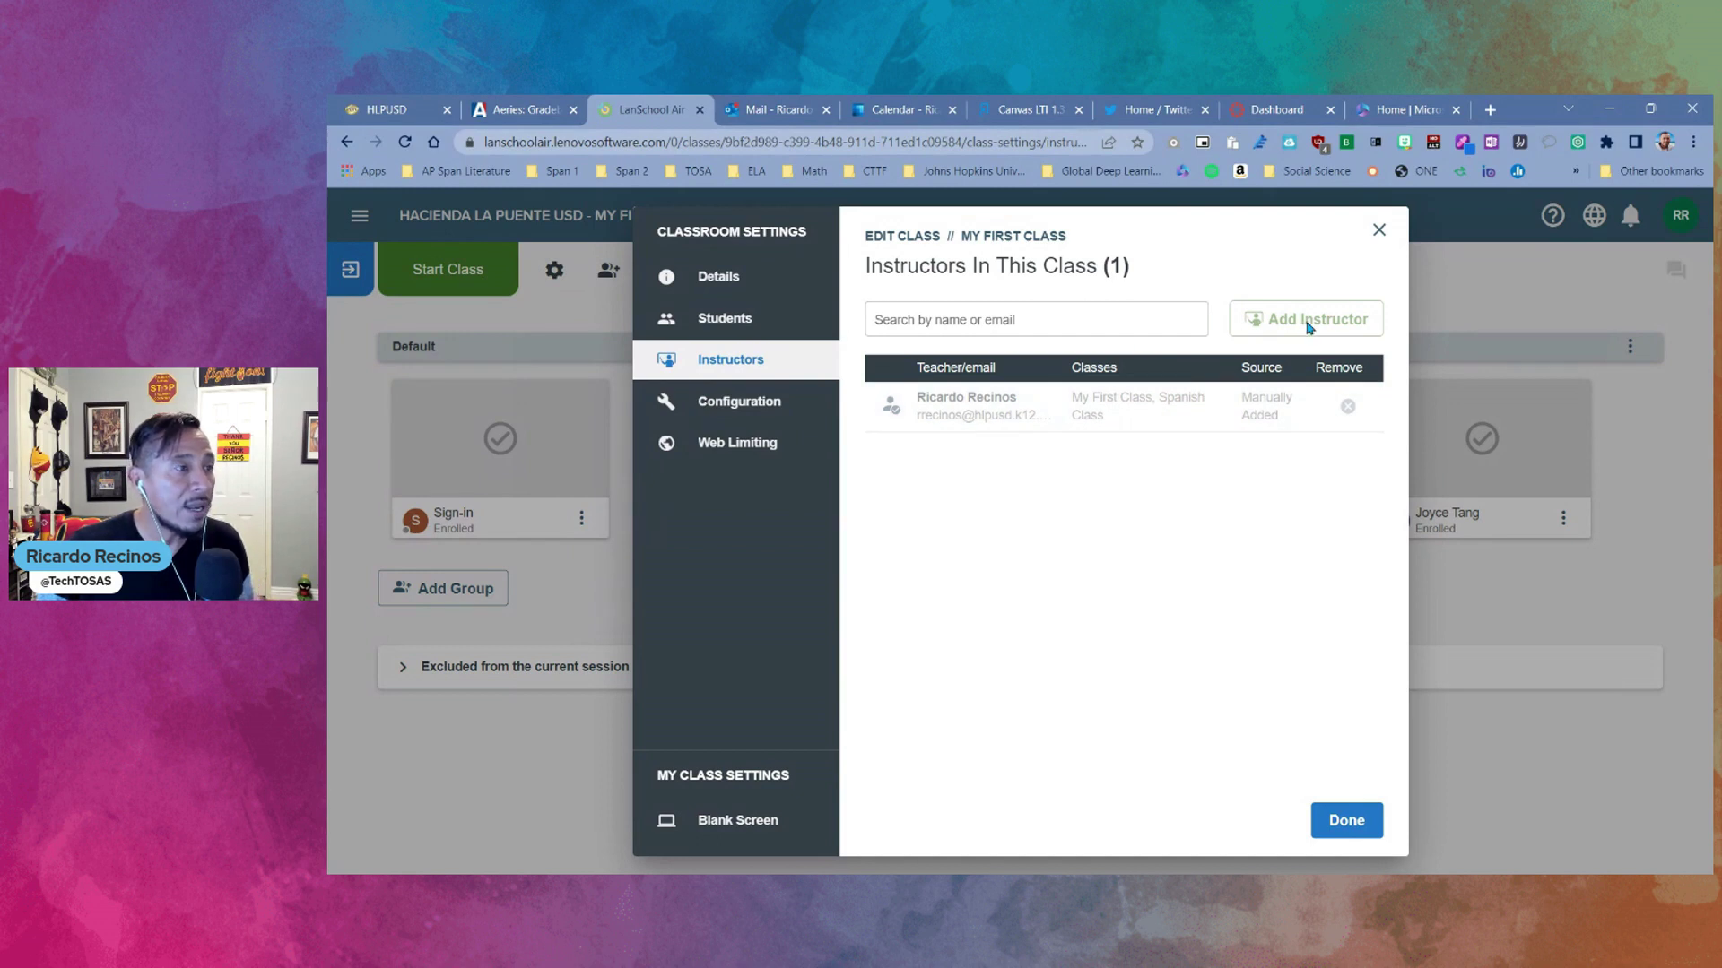
{"action": "left_click", "coordinate": [1115, 320]}
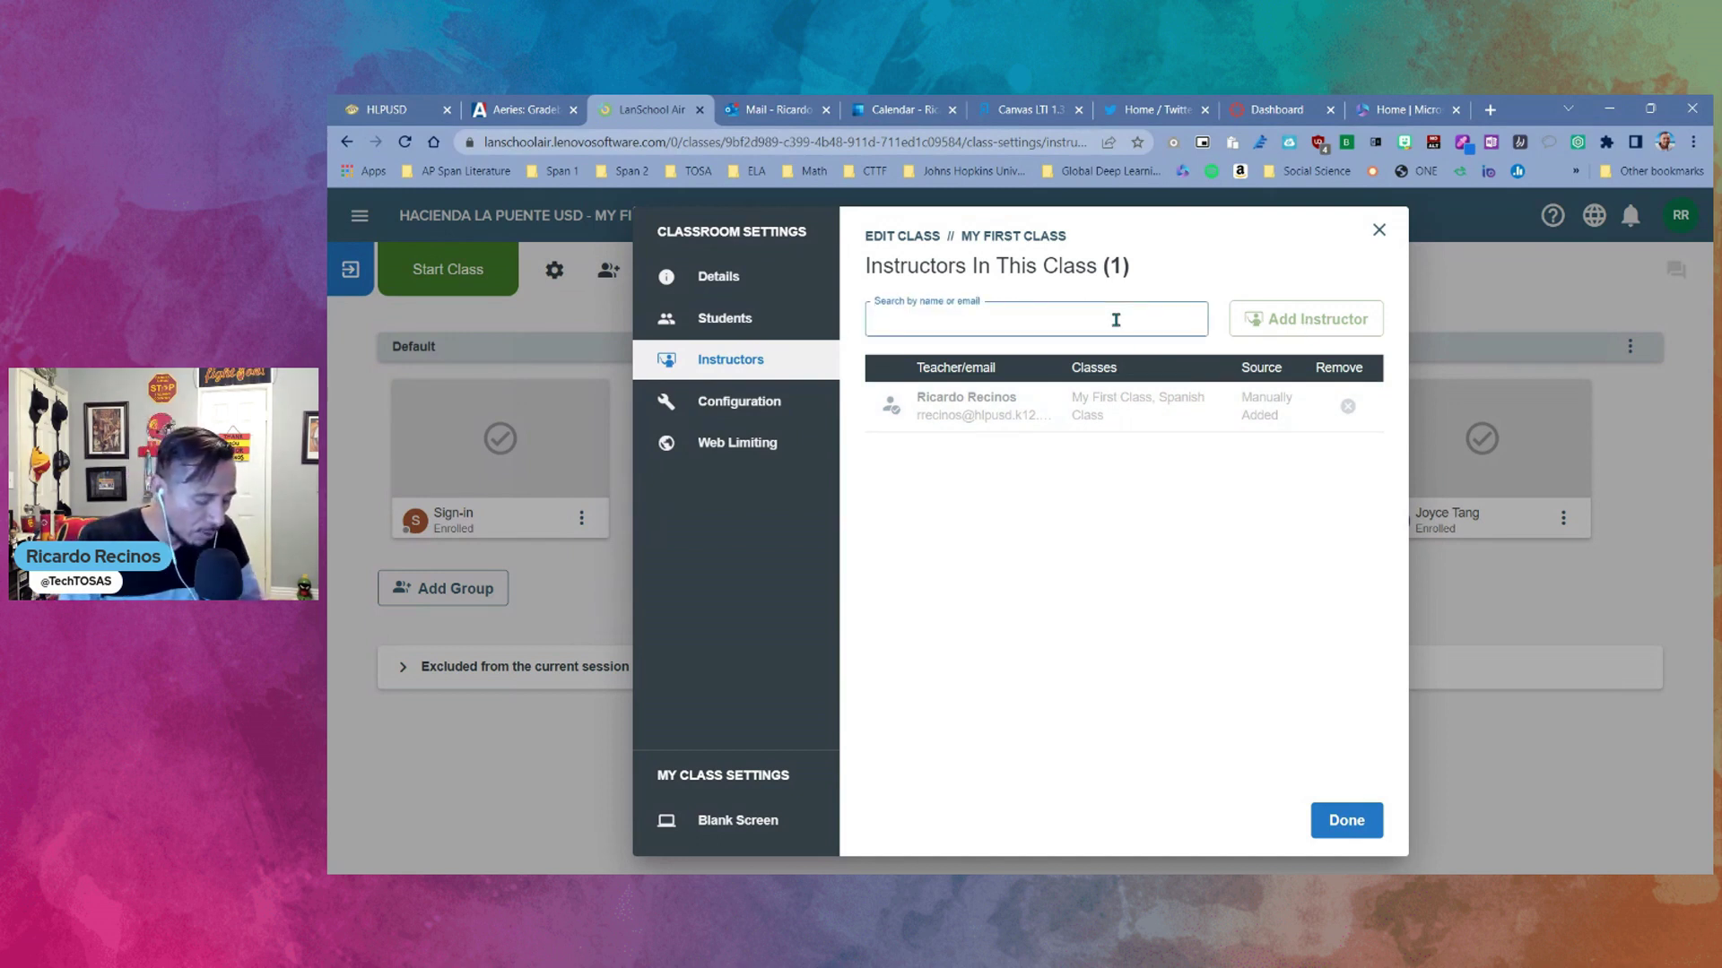
{"action": "type", "text": "teresa"}
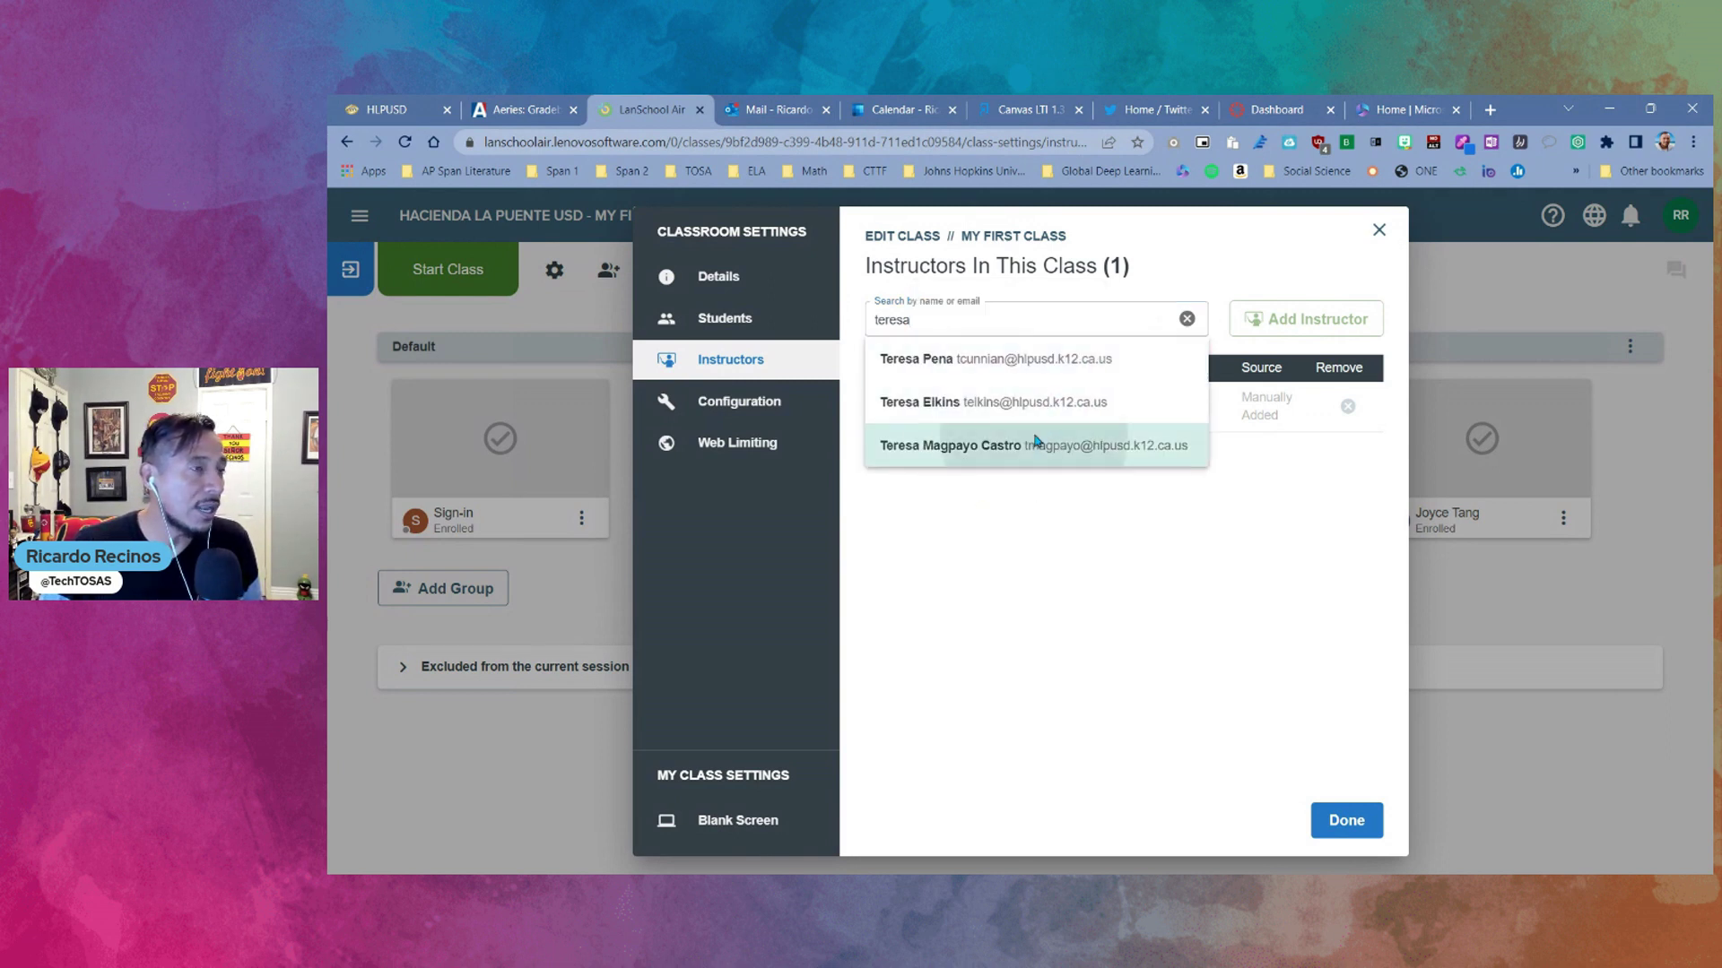
{"action": "left_click", "coordinate": [1040, 446]}
{"action": "left_click", "coordinate": [1307, 319]}
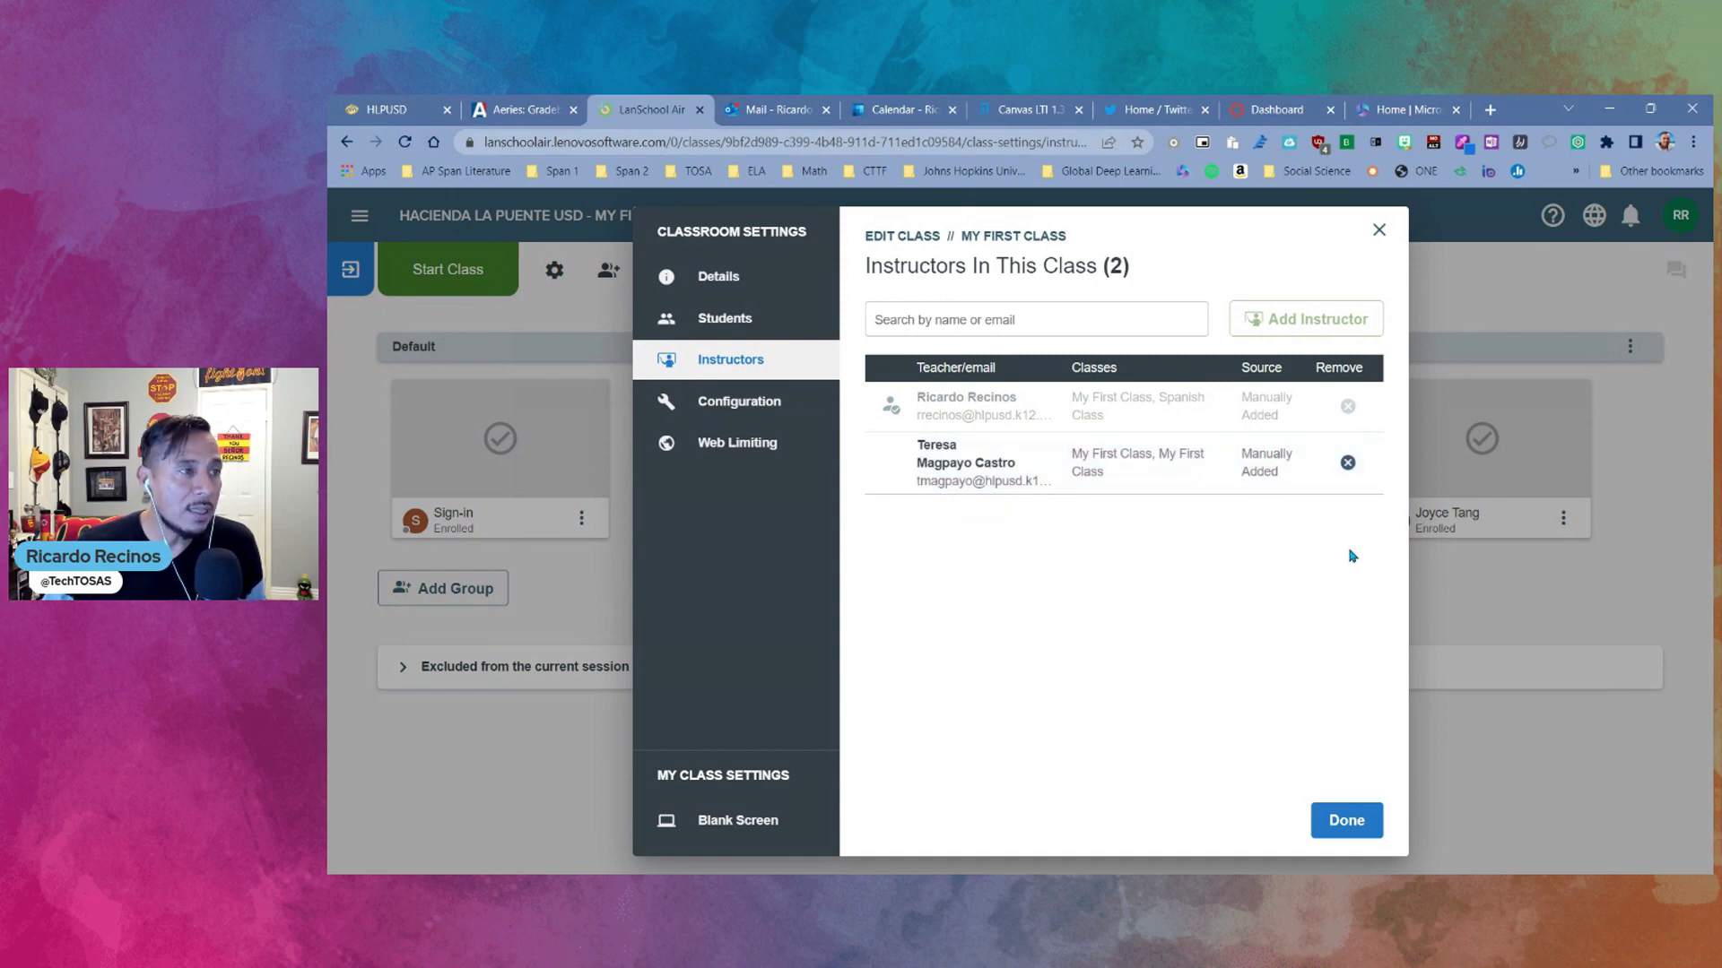
{"action": "left_click", "coordinate": [1348, 464]}
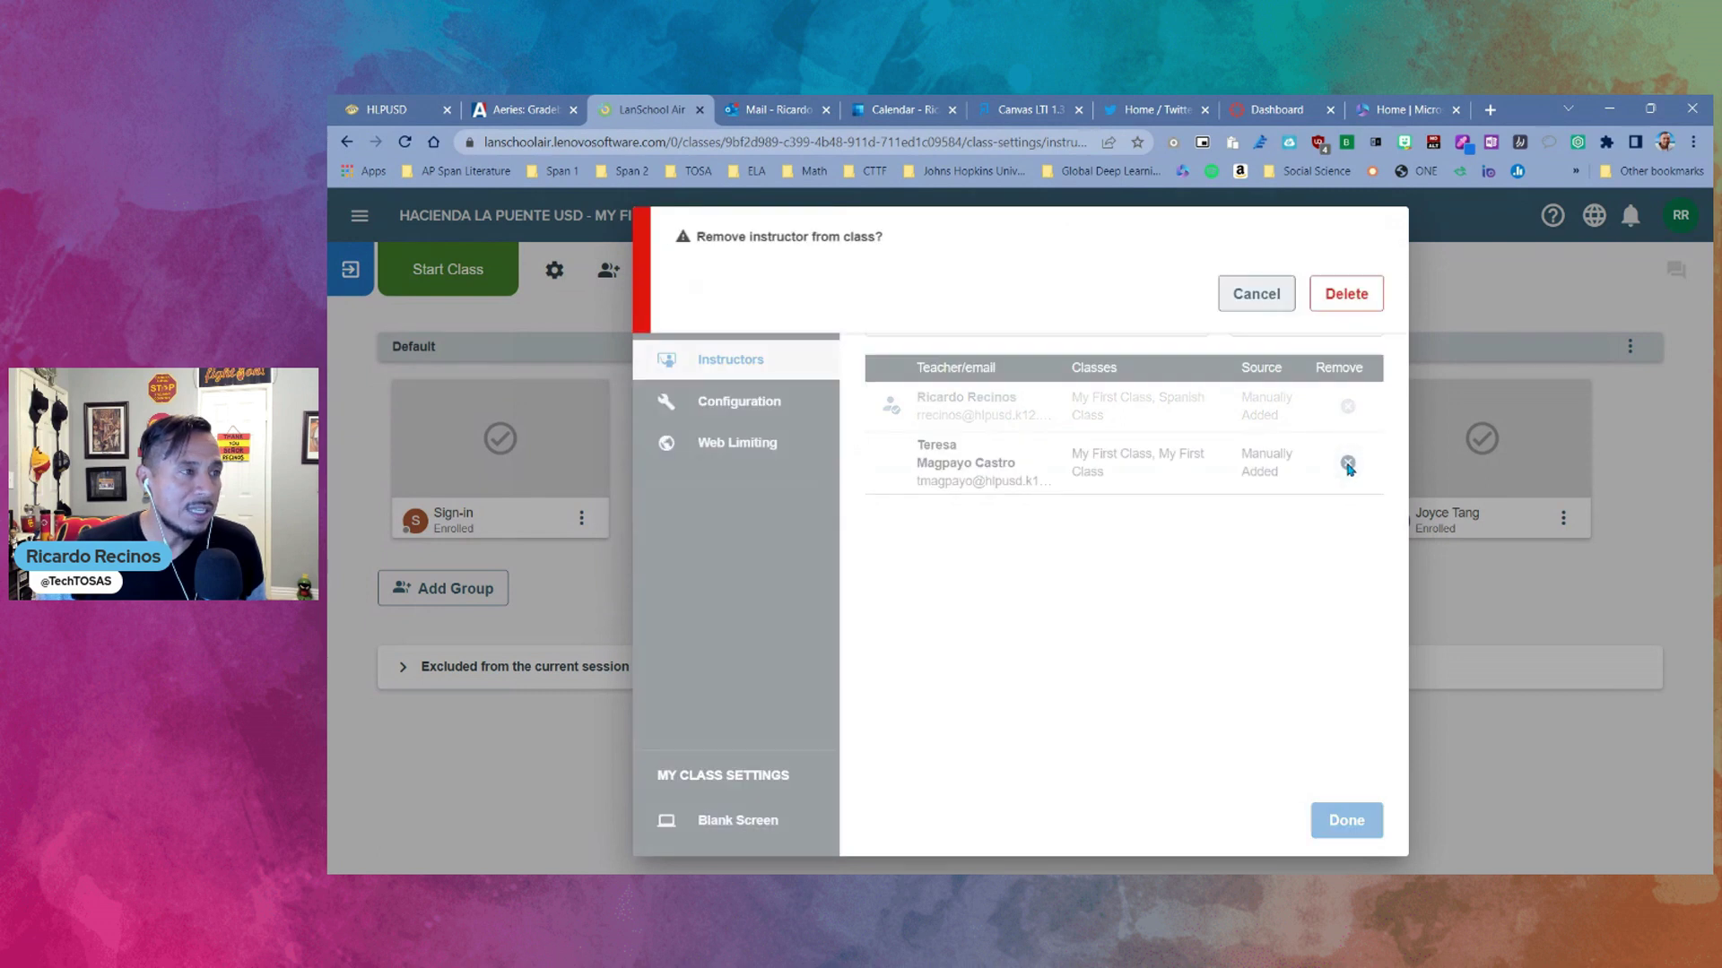
{"action": "left_click", "coordinate": [1338, 296]}
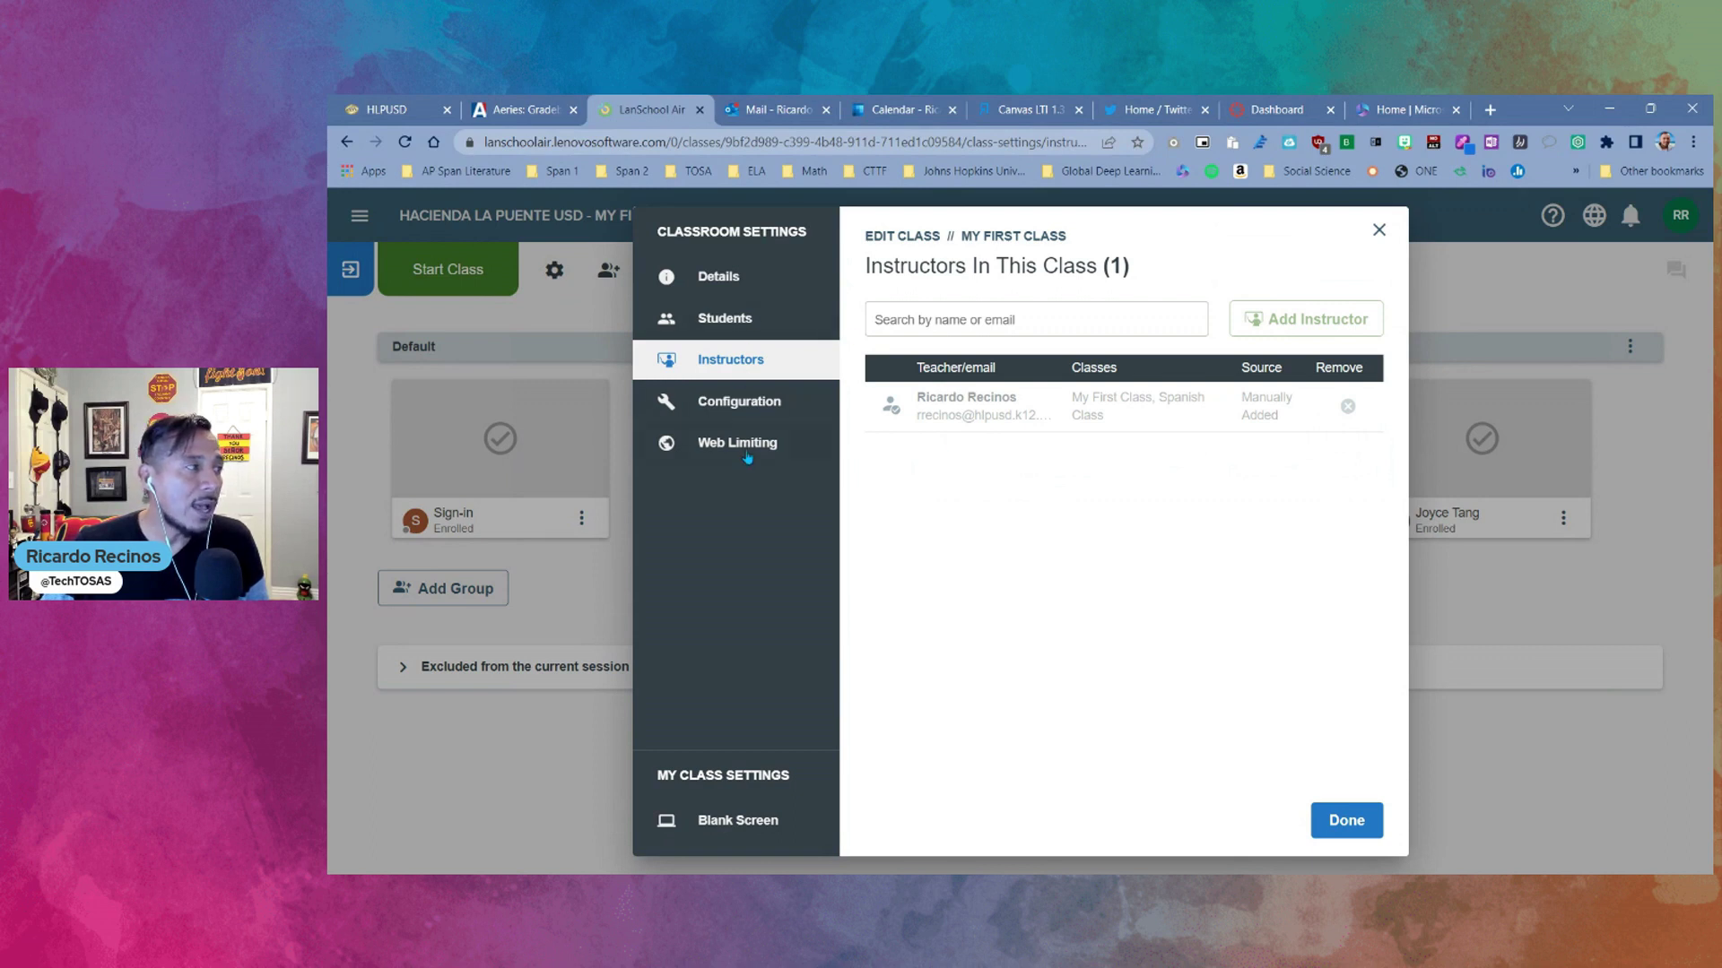
- Edit Web Limiting's Allow Only list, toggling the *.*instructure* site off and back on
{"action": "left_click", "coordinate": [743, 446]}
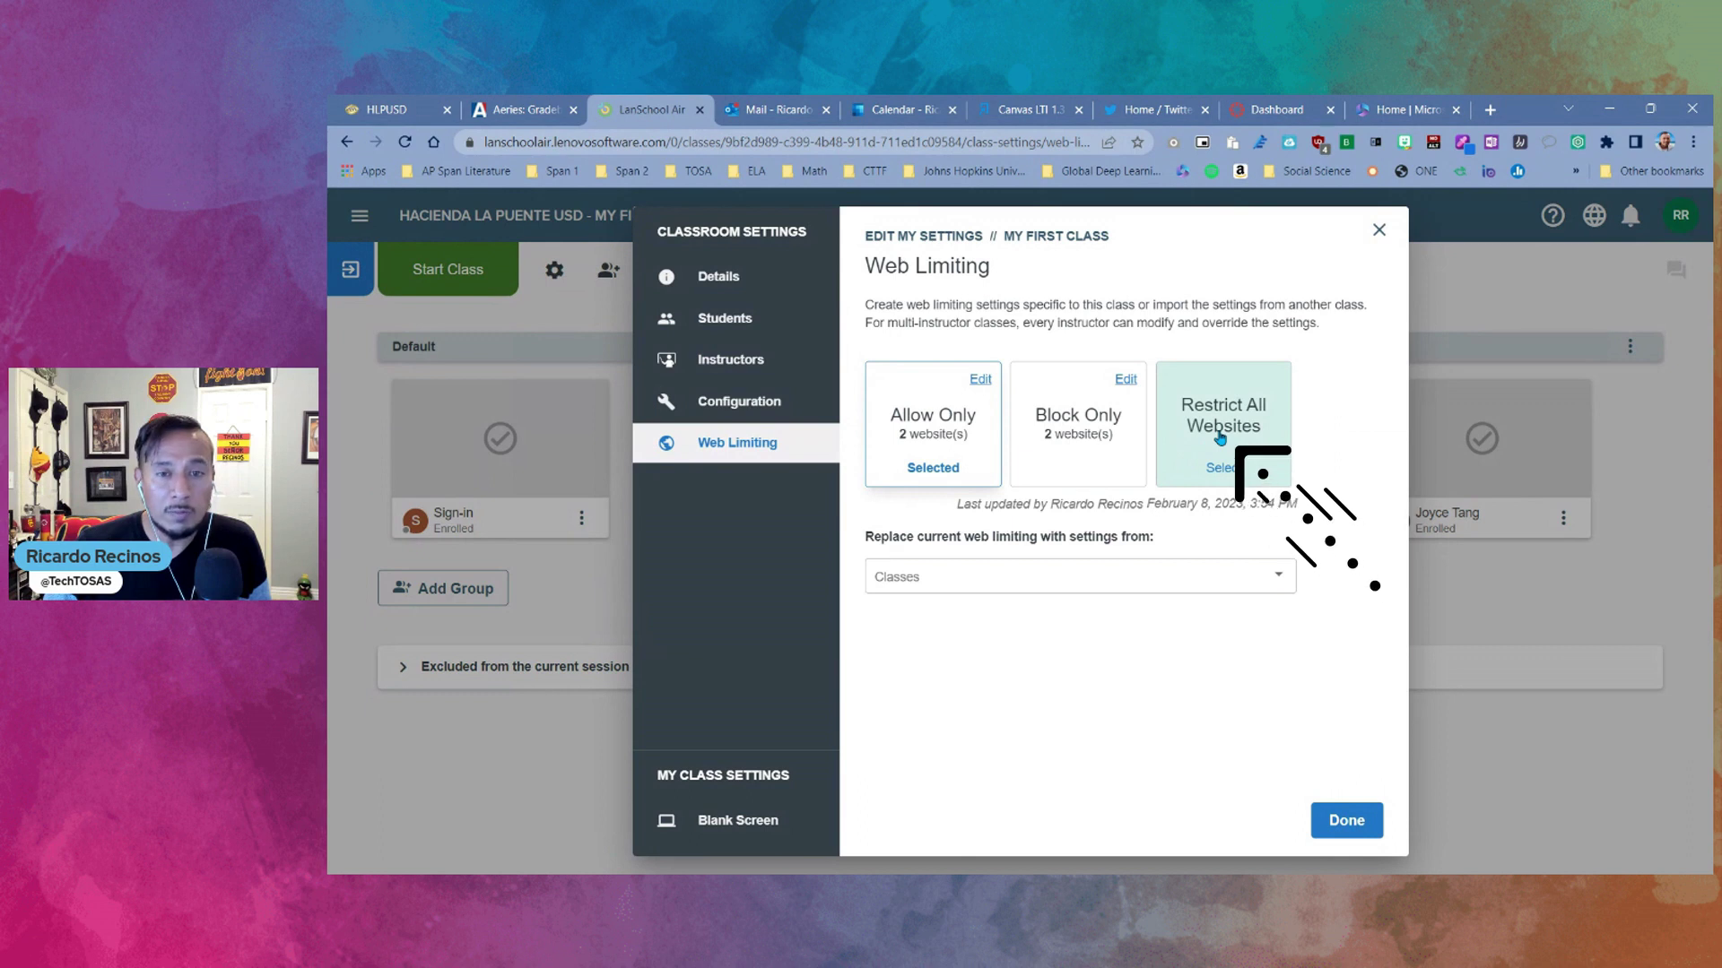
{"action": "left_click", "coordinate": [981, 387]}
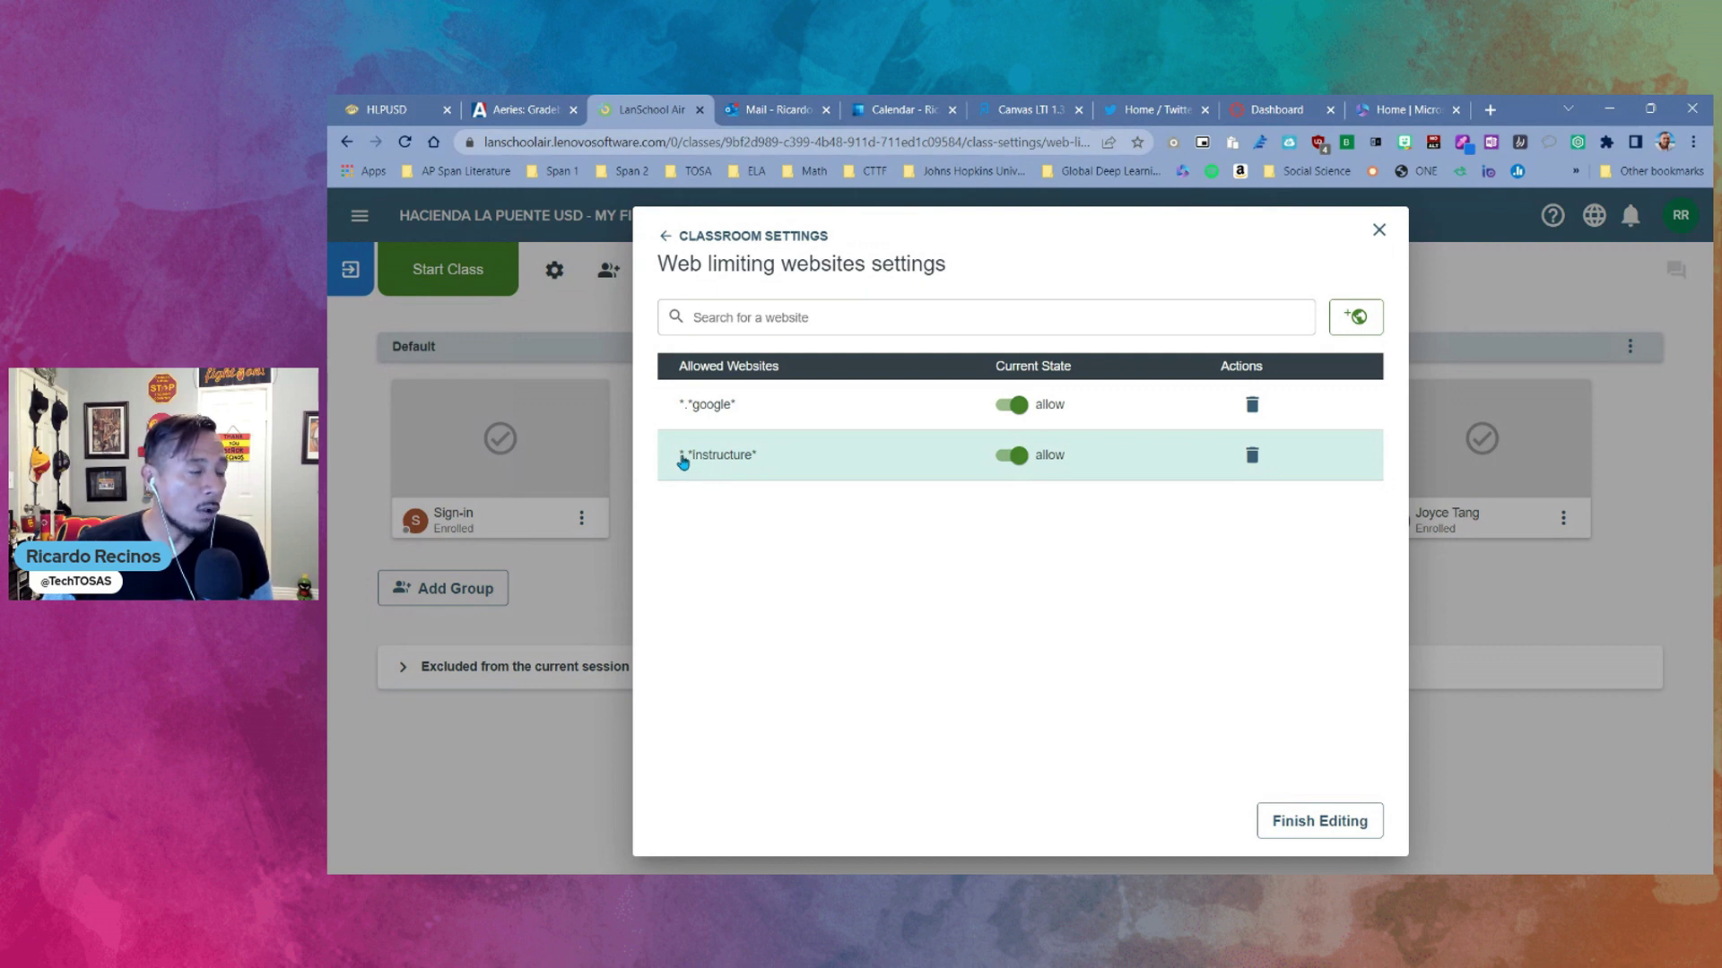
{"action": "left_click", "coordinate": [1006, 462]}
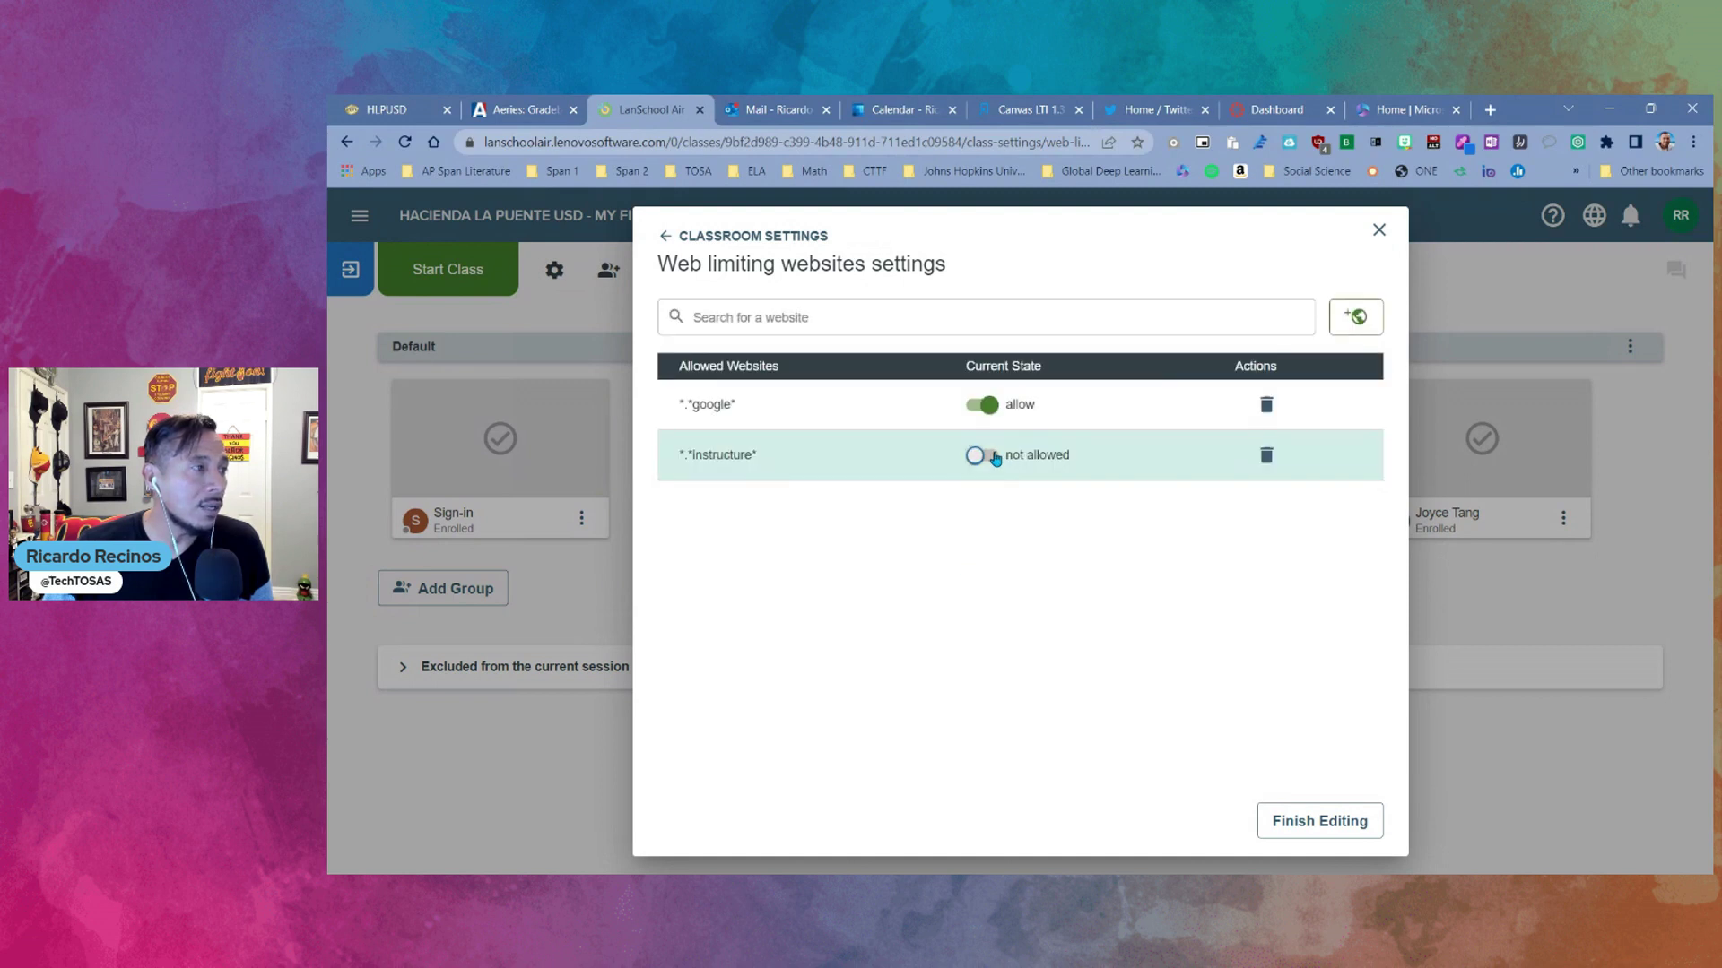
{"action": "left_click", "coordinate": [976, 456]}
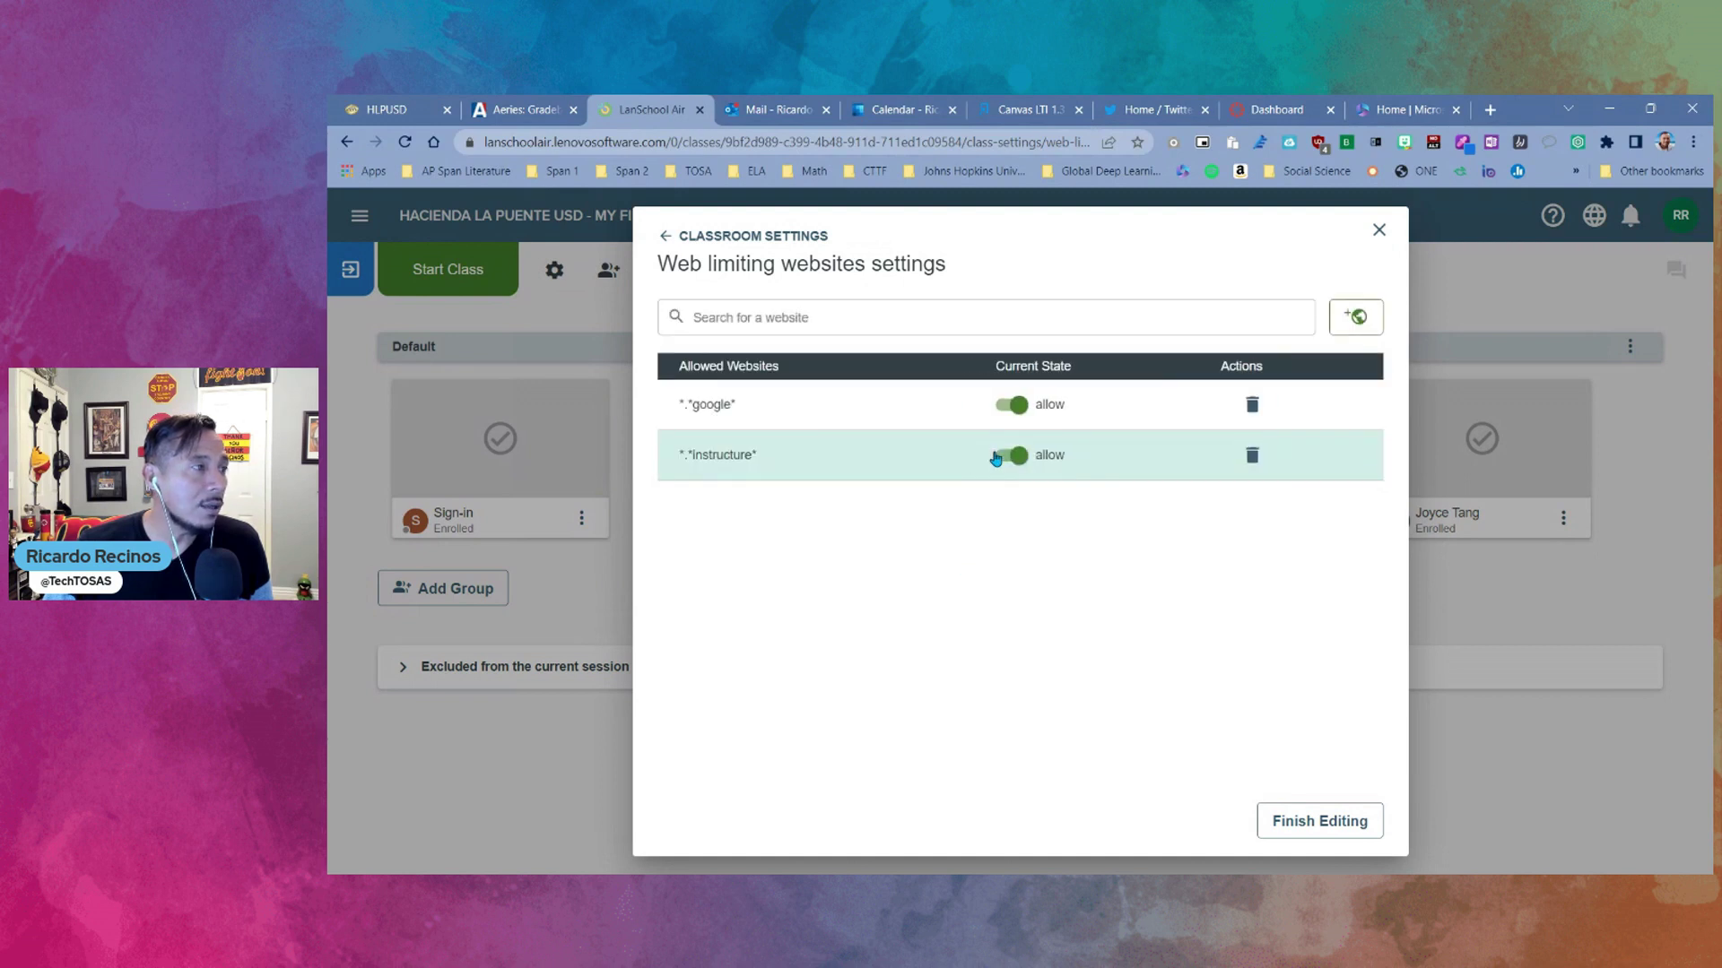
- Finish editing allowed sites, view the Block Only list, and go back without copying settings
{"action": "left_click", "coordinate": [1328, 822]}
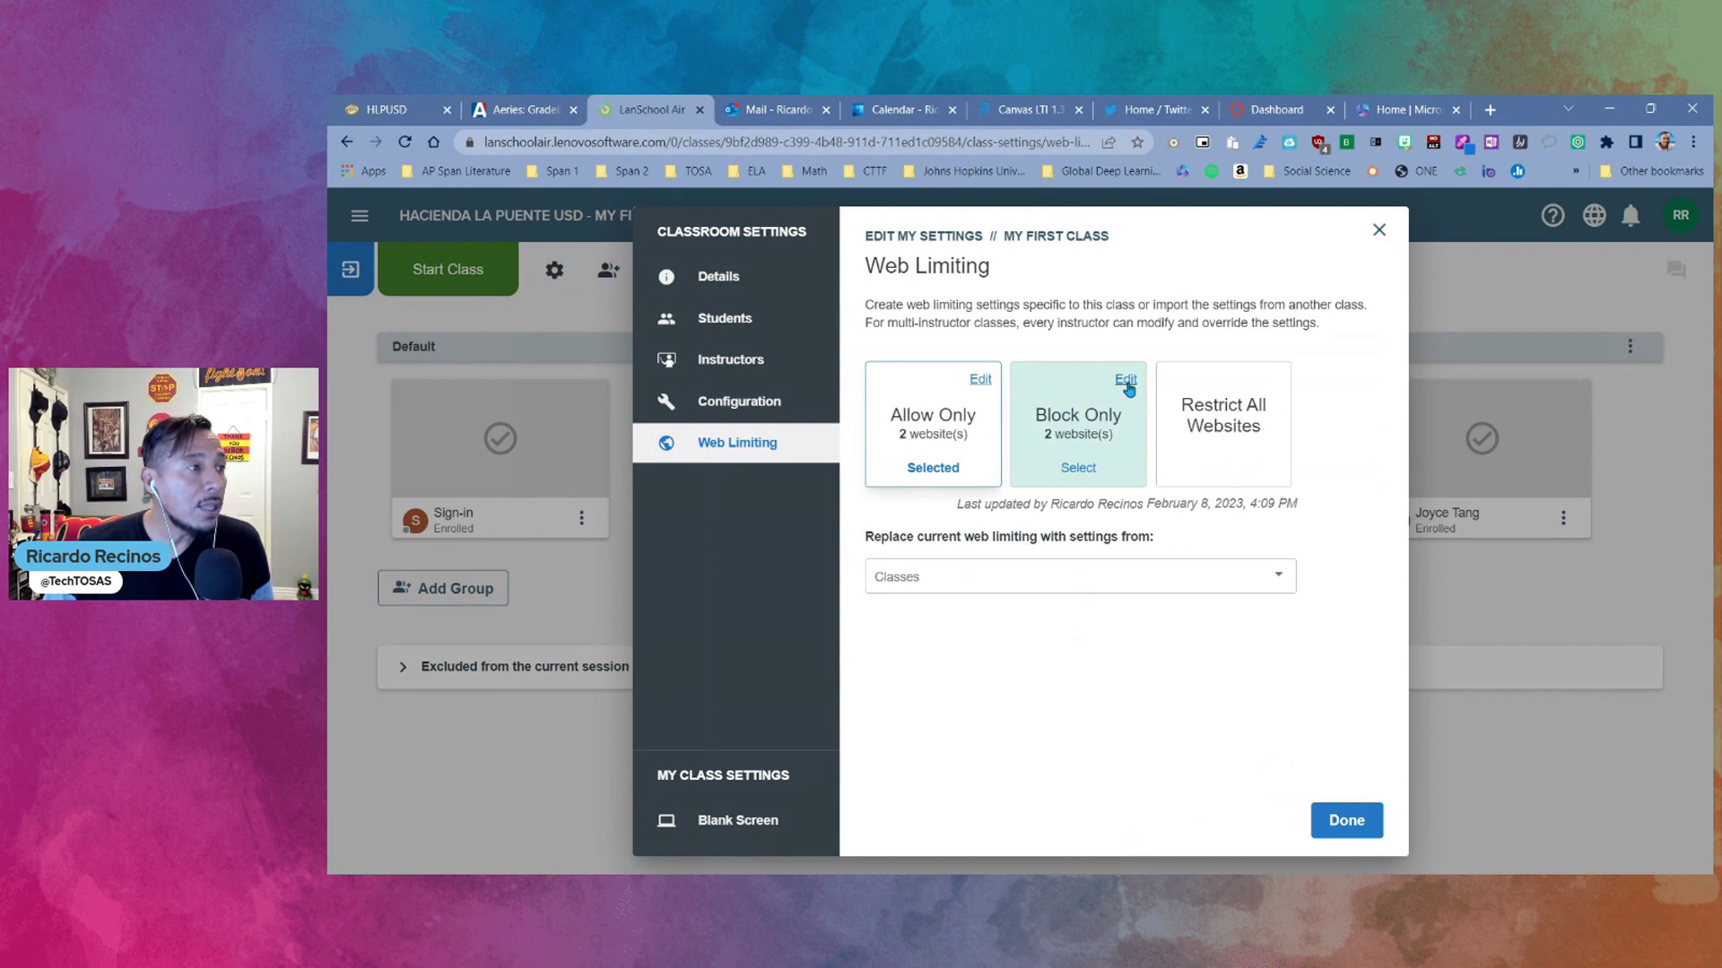
{"action": "left_click", "coordinate": [1126, 382]}
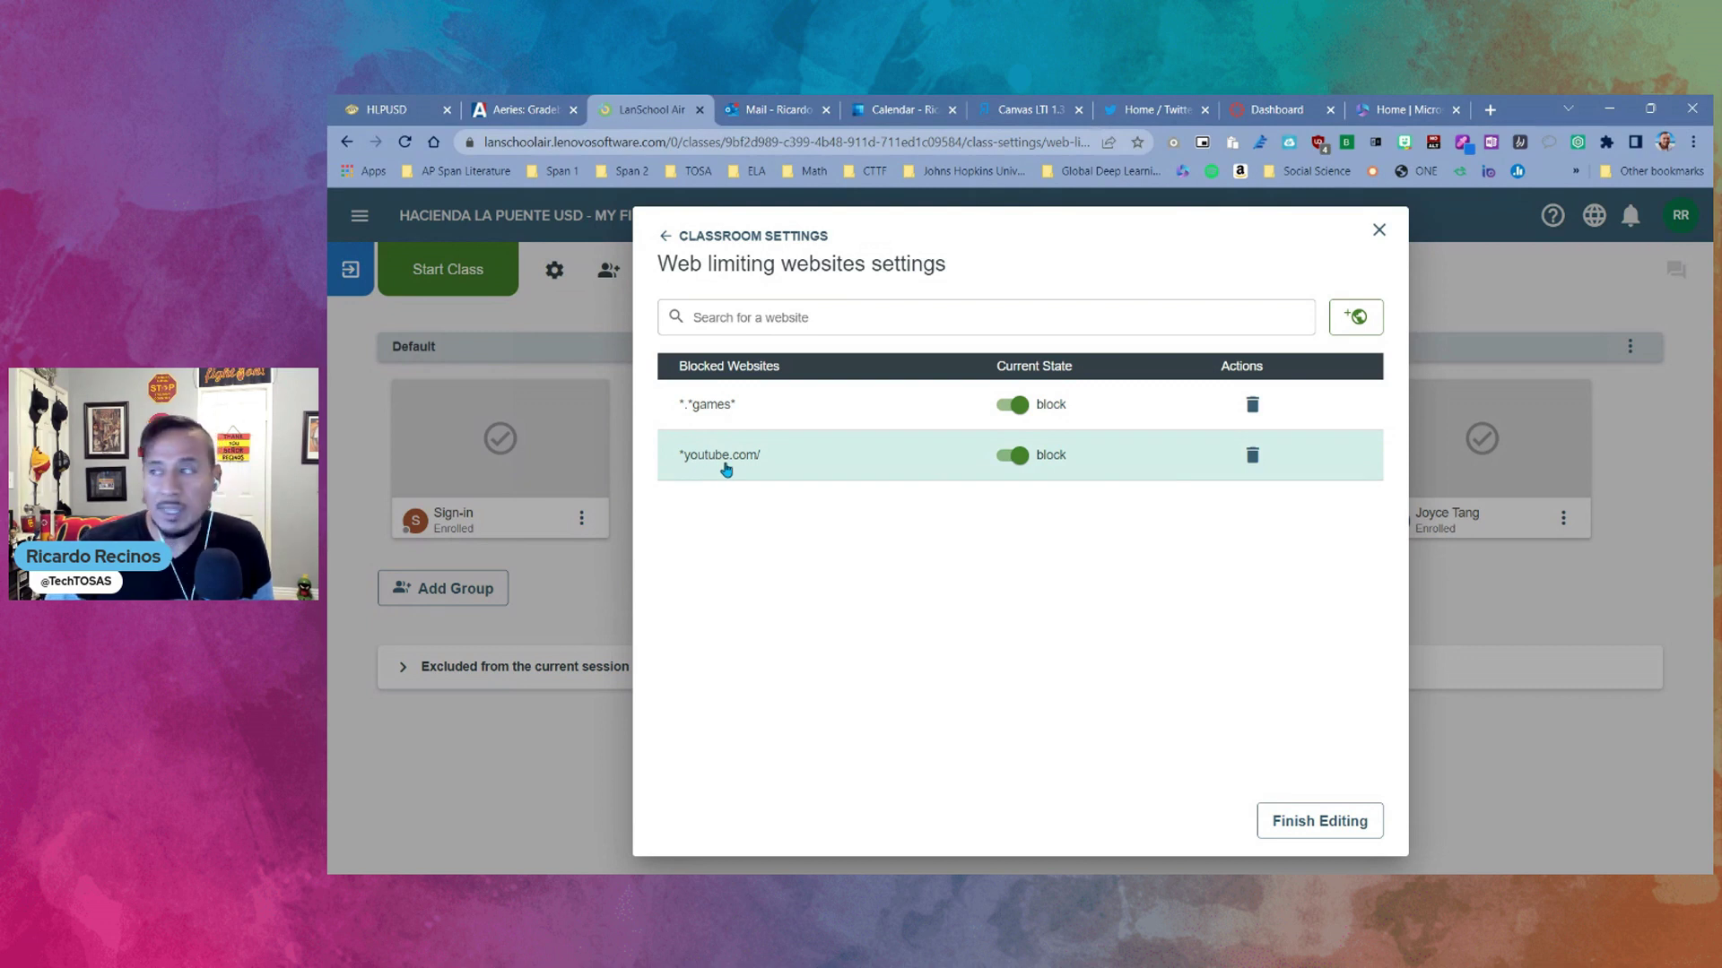
{"action": "left_click", "coordinate": [664, 236]}
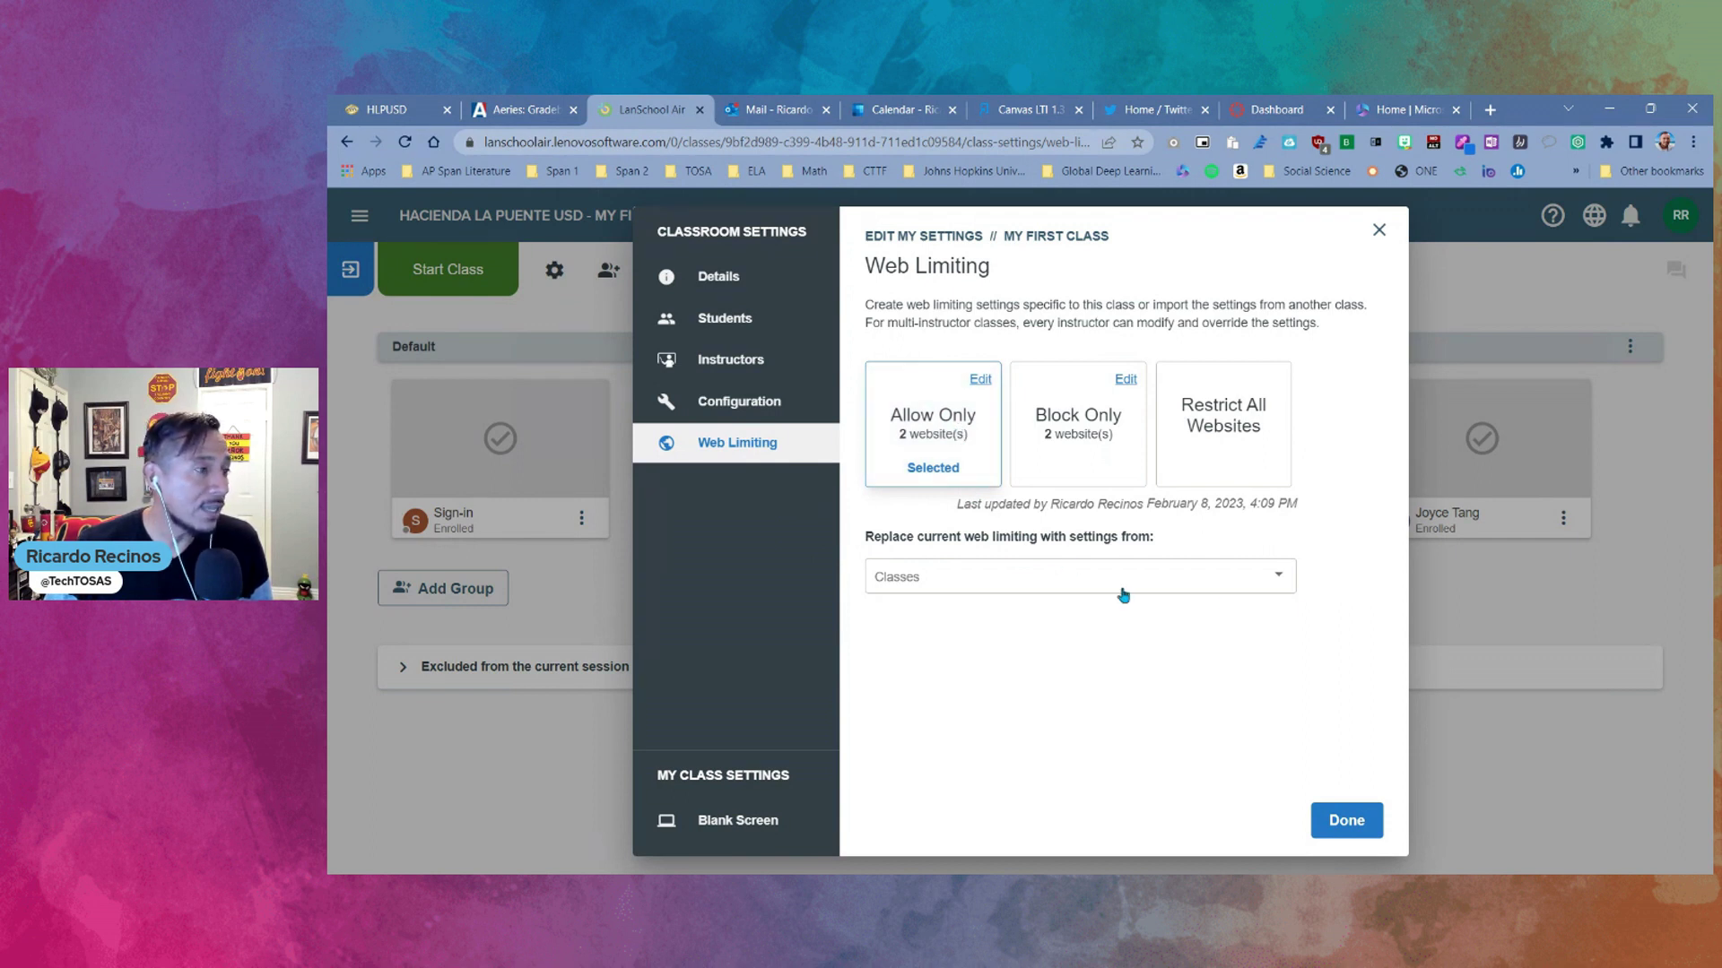
{"action": "left_click", "coordinate": [1280, 577]}
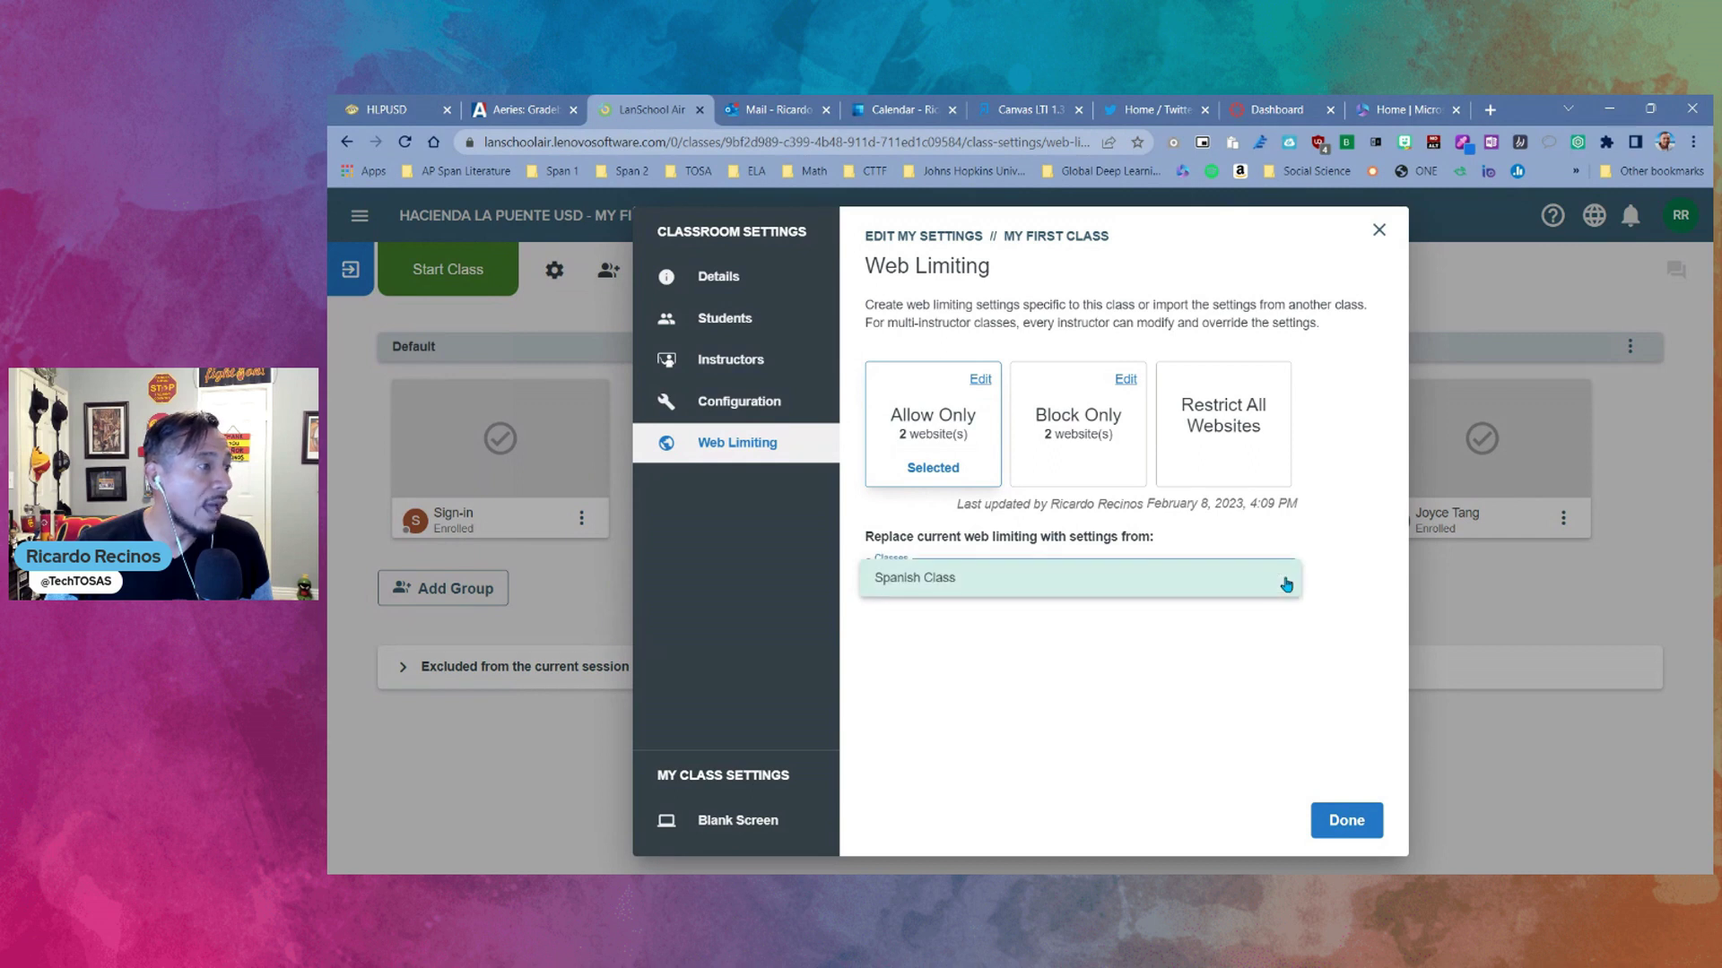
{"action": "left_click", "coordinate": [1286, 585]}
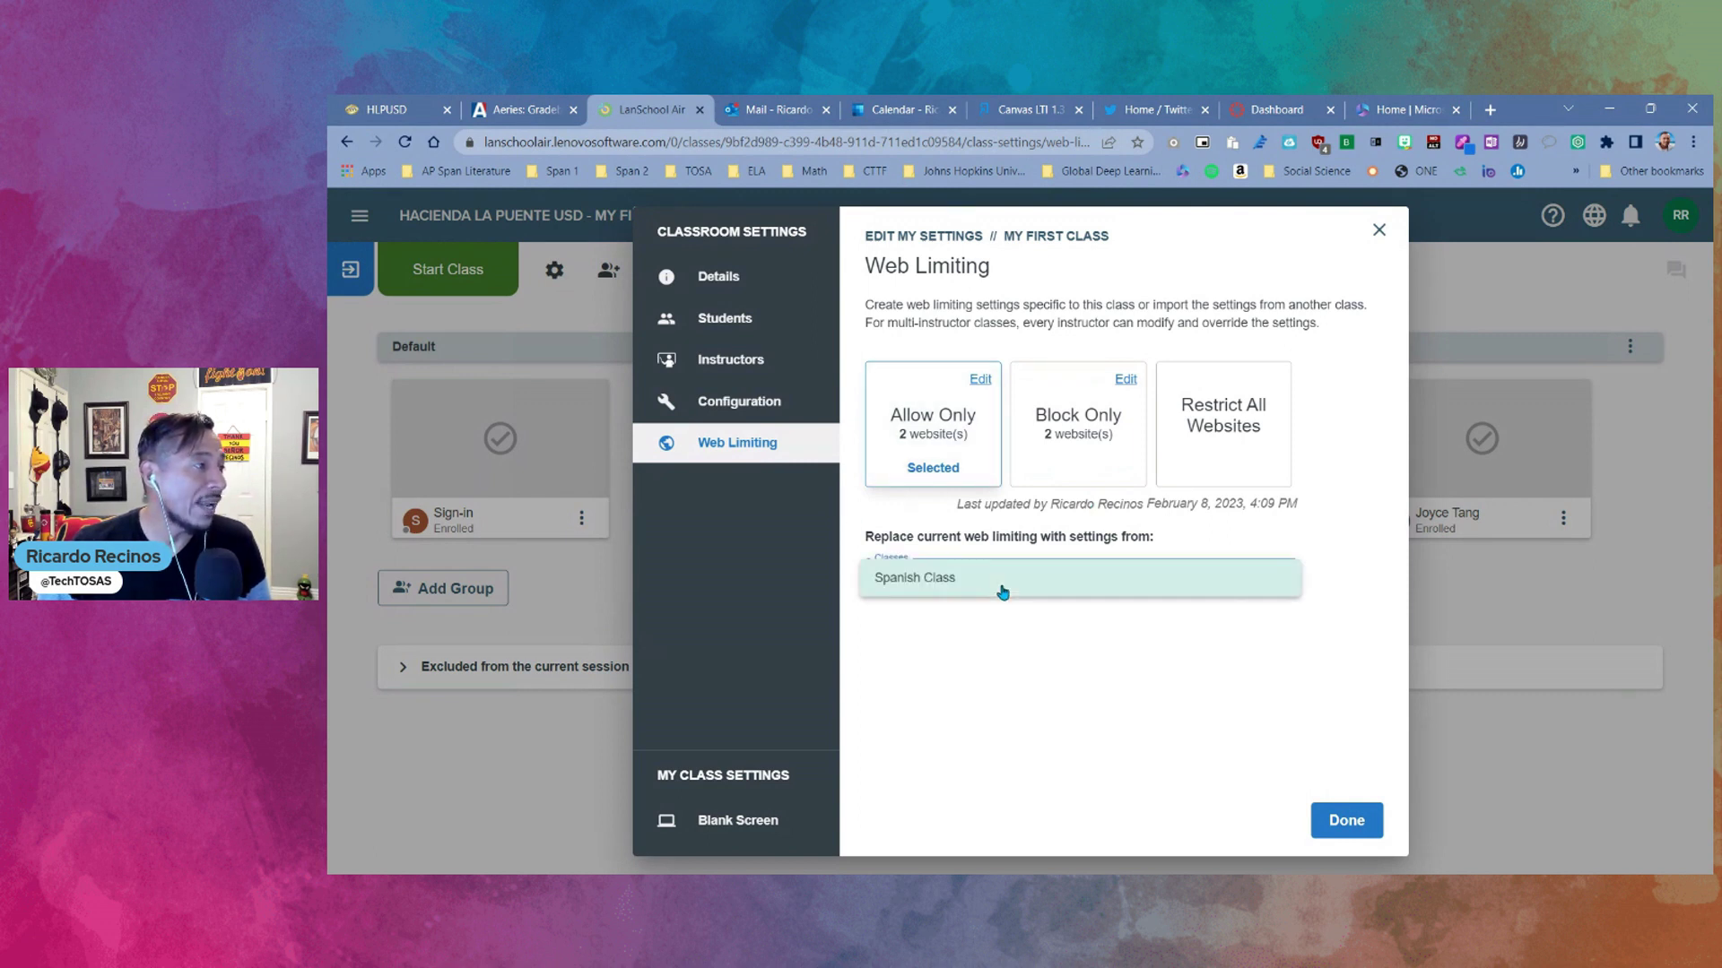
- Check the blank screen settings, close classroom settings, and start the class session
{"action": "left_click", "coordinate": [719, 825]}
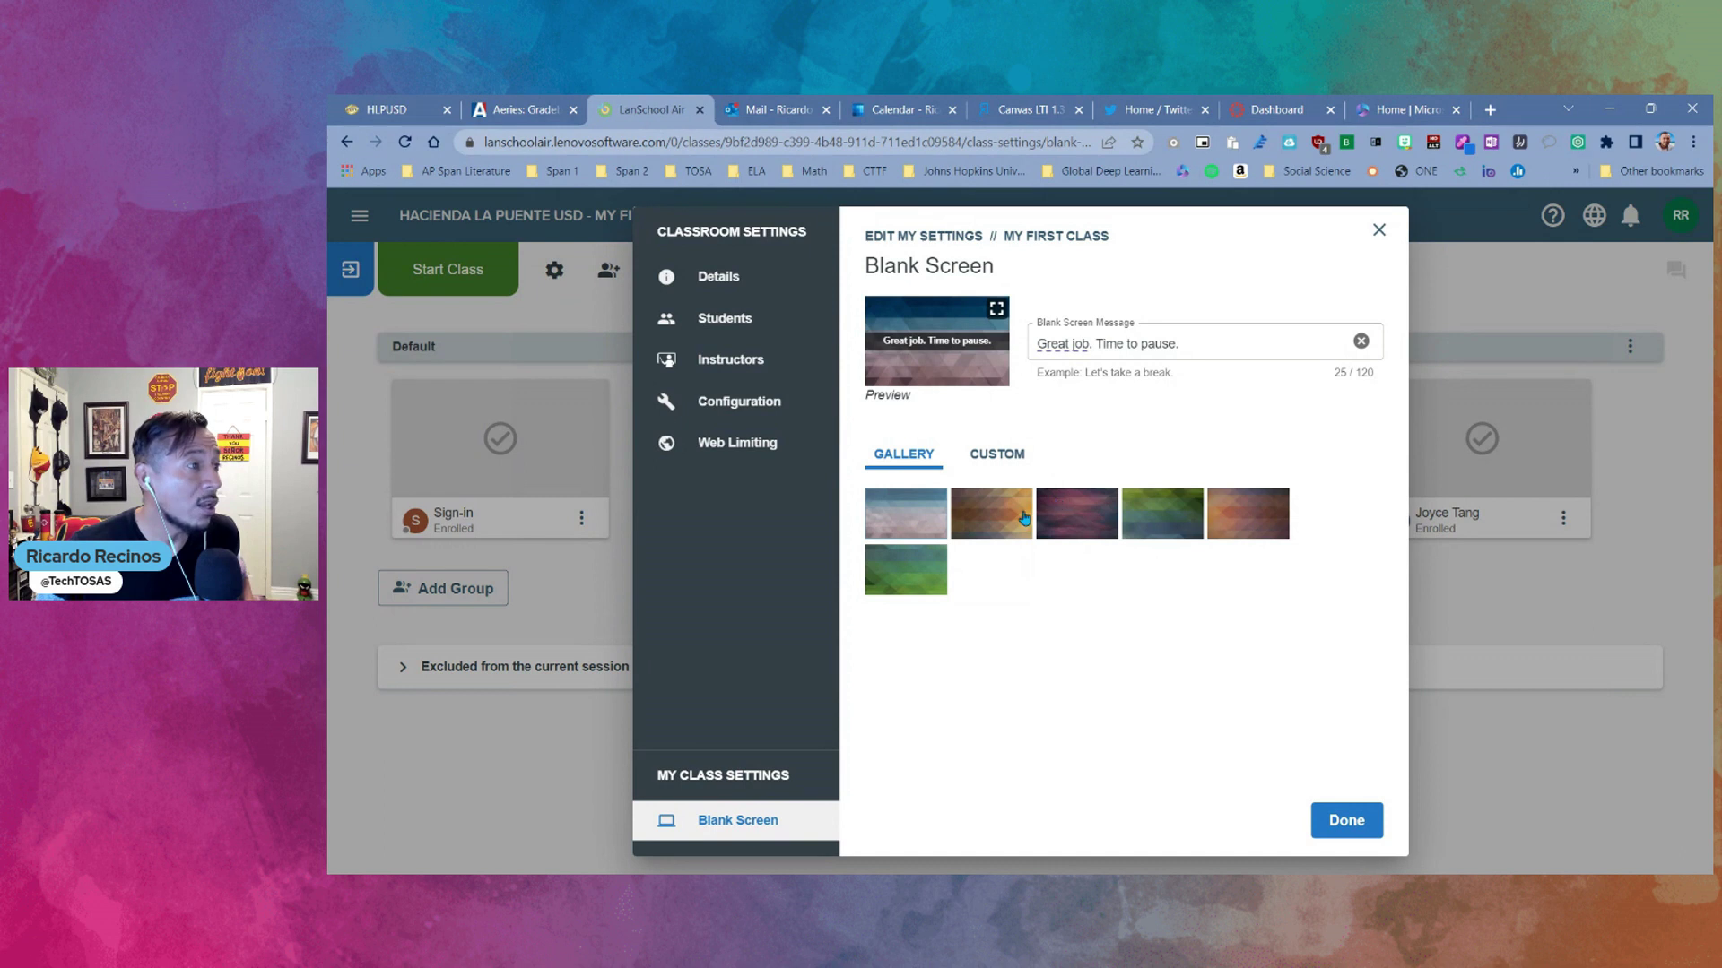
{"action": "left_click", "coordinate": [1378, 231]}
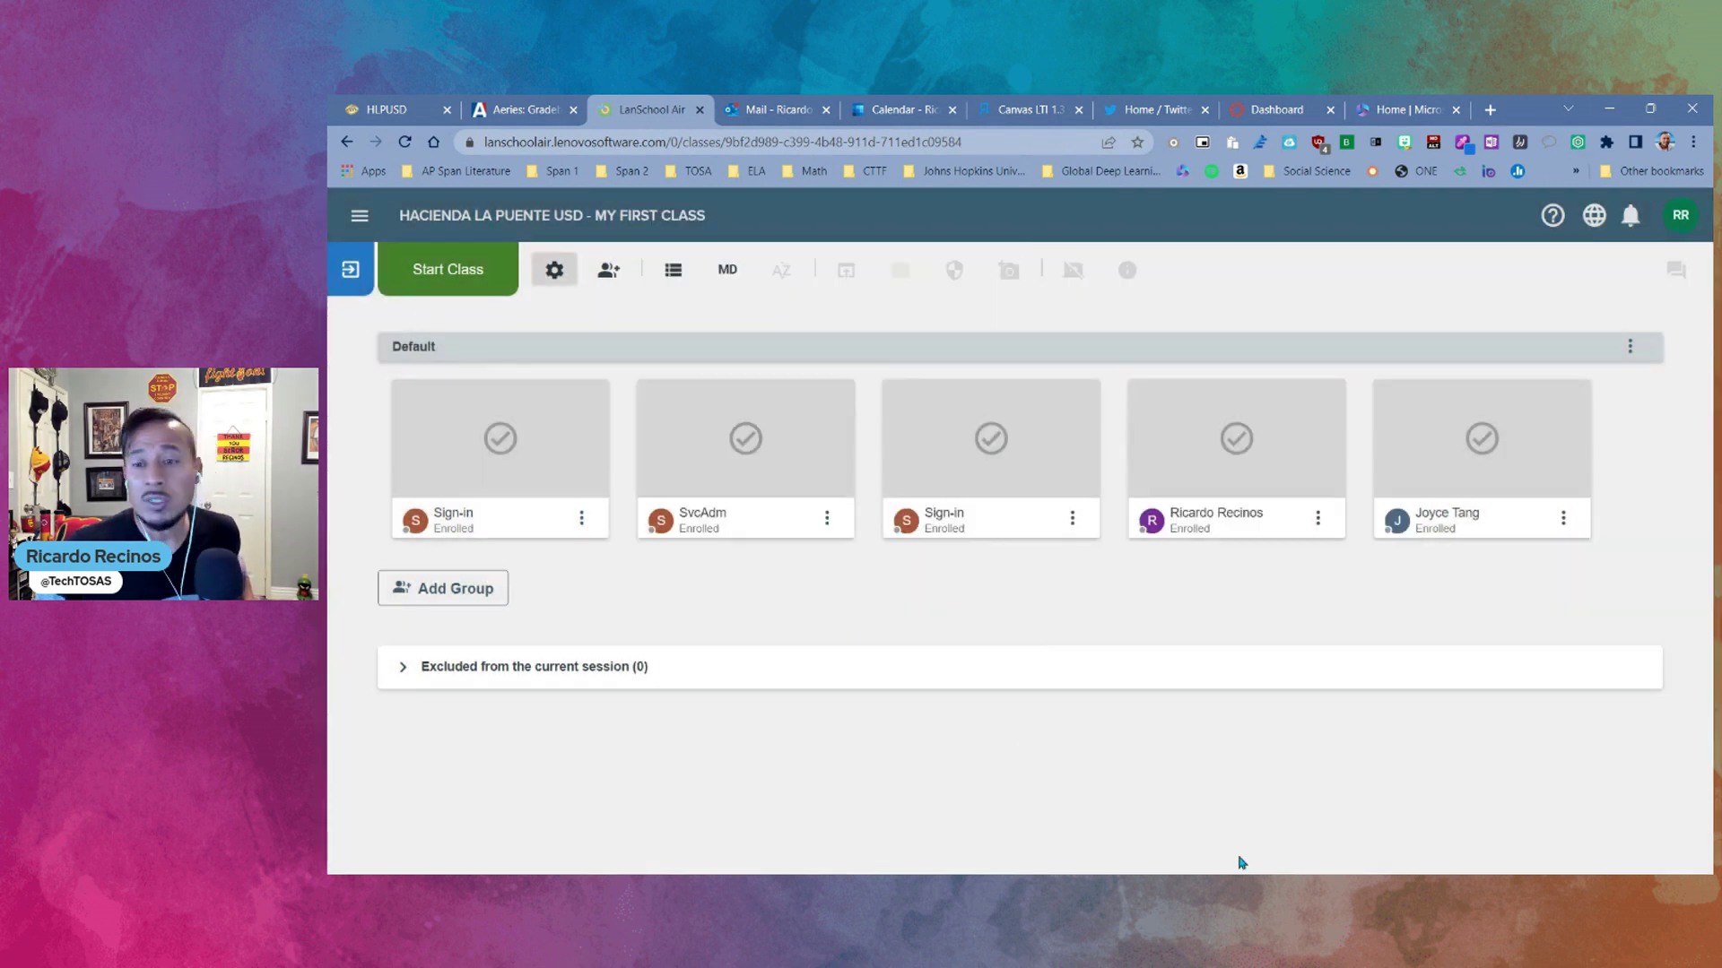
{"action": "left_click", "coordinate": [468, 281]}
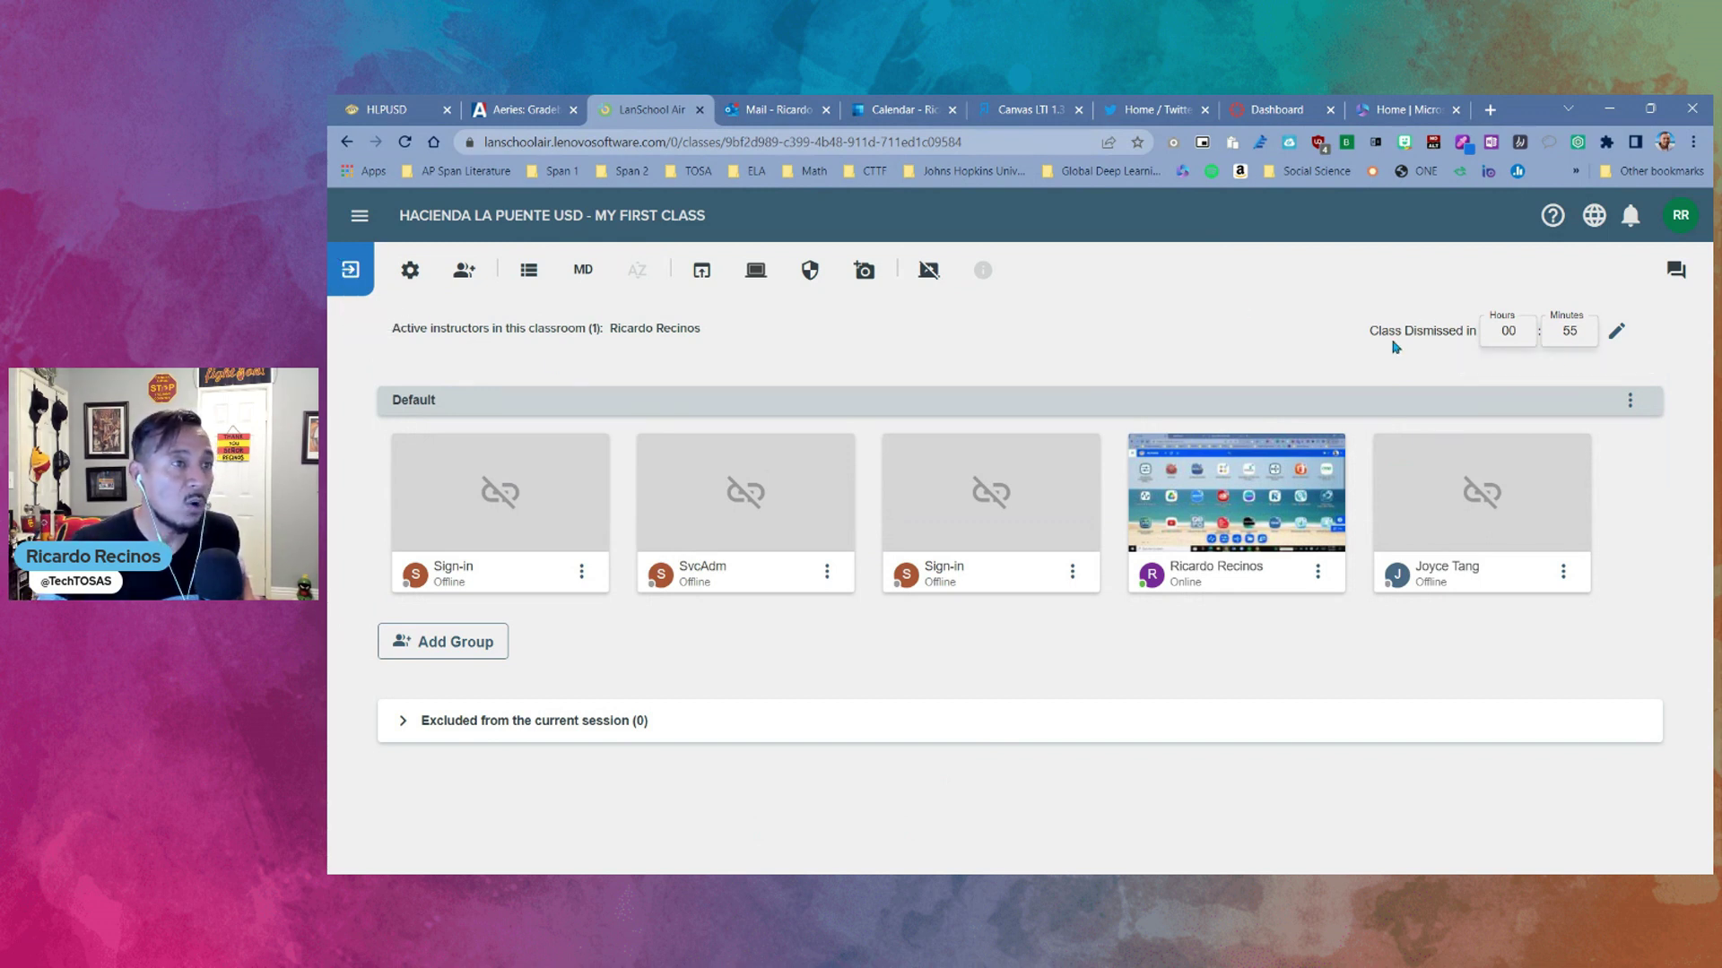
- Make the Class Dismissed countdown editable and expand the empty excluded-students list
{"action": "left_click", "coordinate": [1618, 334]}
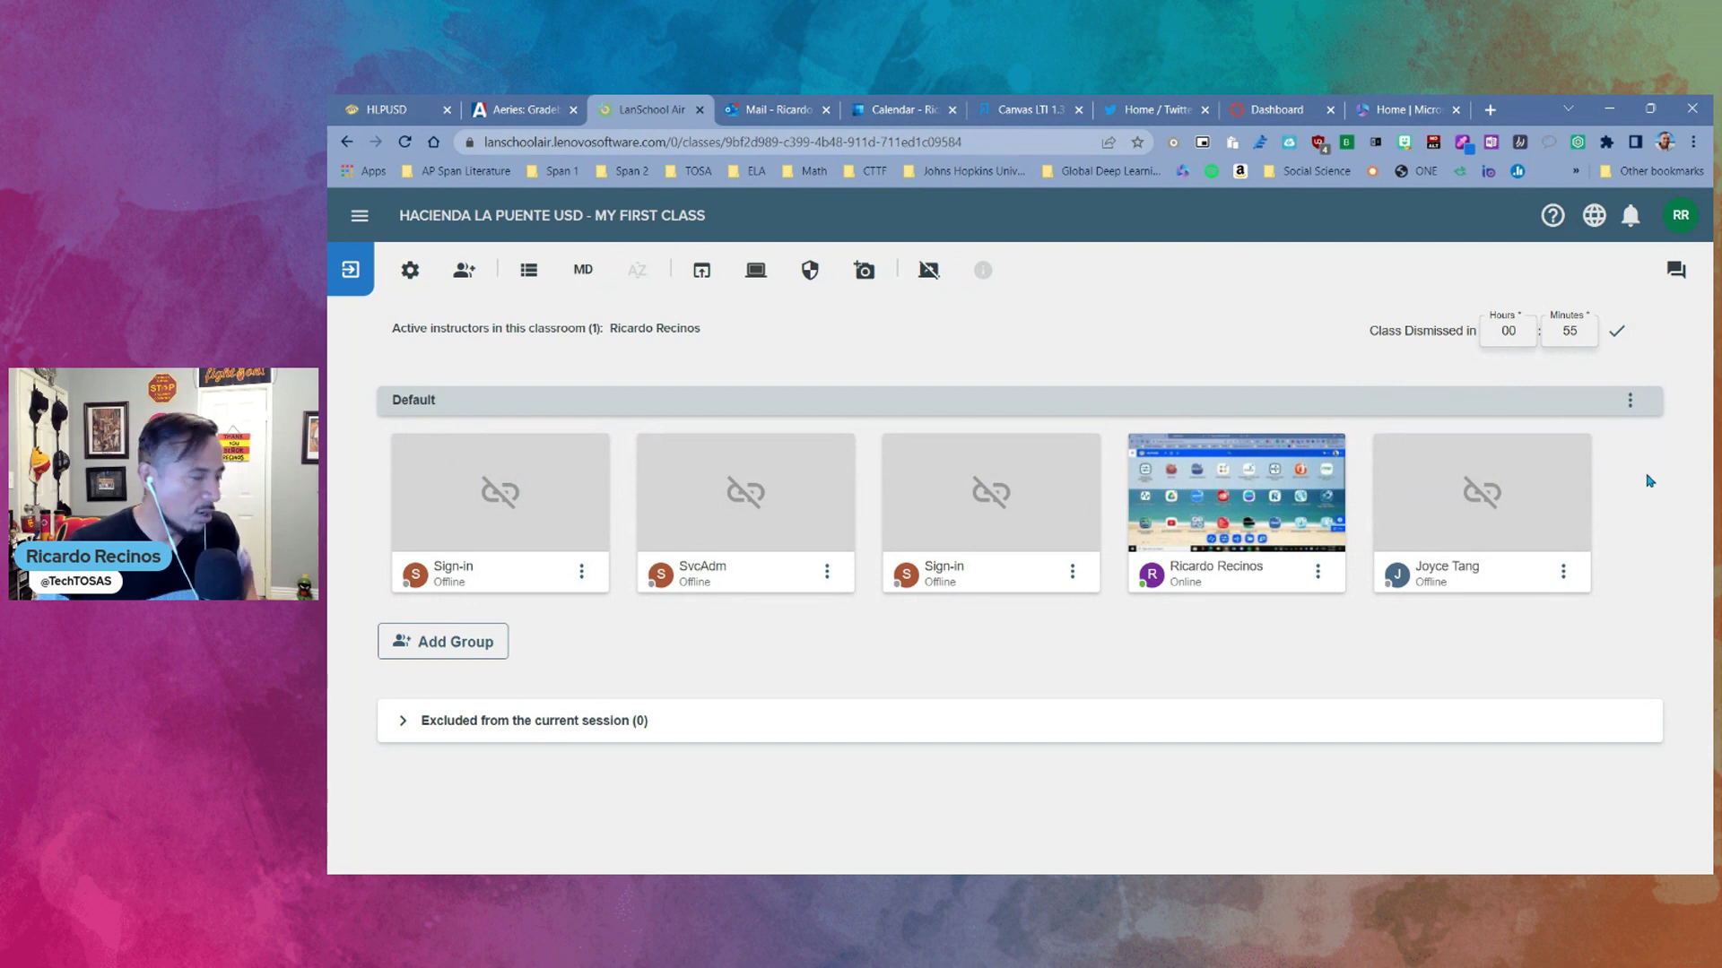
{"action": "mouse_move", "coordinate": [1164, 485]}
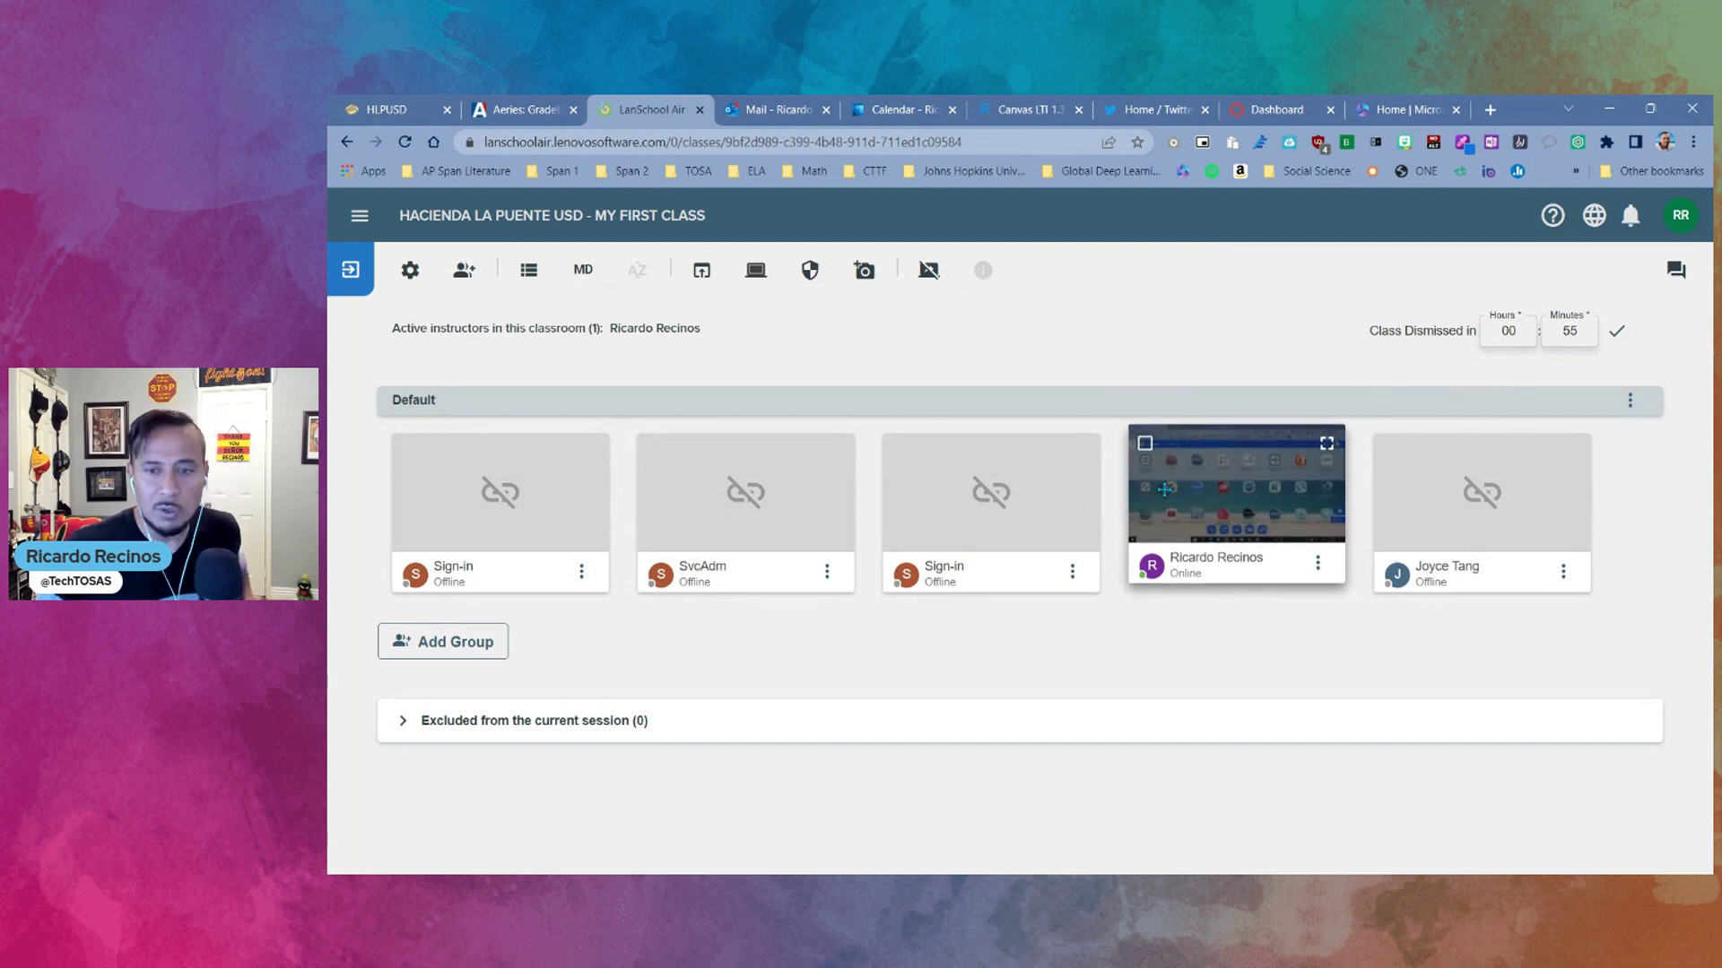
{"action": "left_click", "coordinate": [1404, 720]}
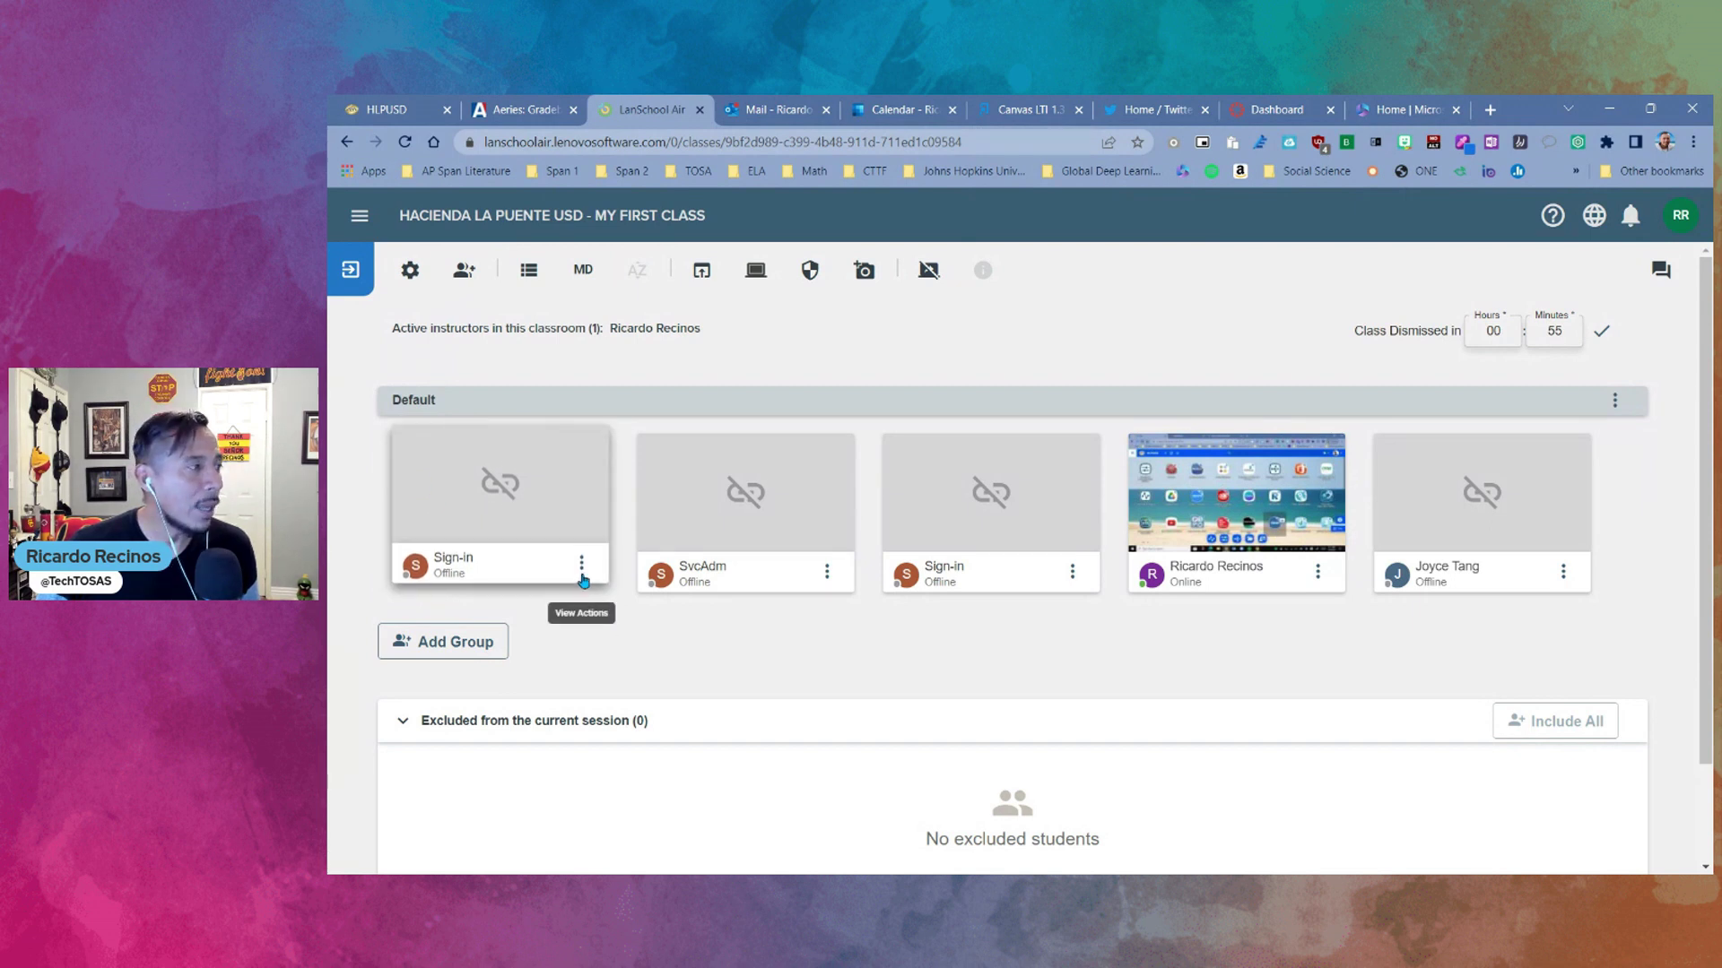
- Exclude the Sign-in and SvcAdm students from the session, then include all back
{"action": "left_click", "coordinate": [582, 574]}
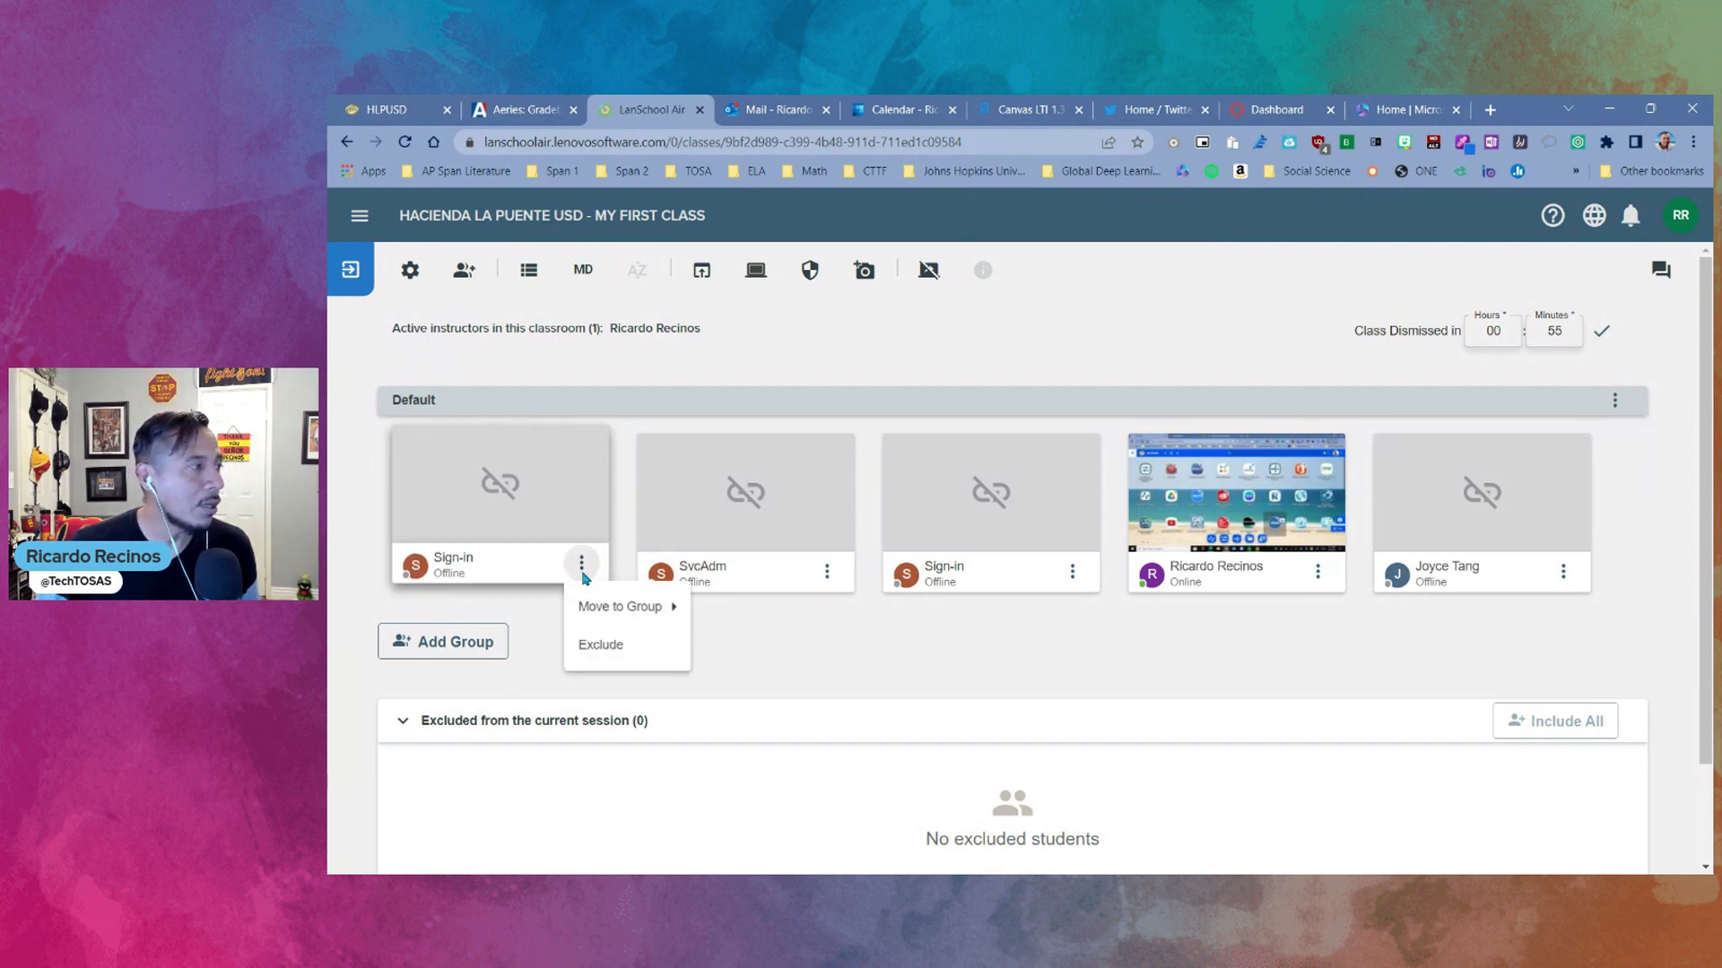
{"action": "left_click", "coordinate": [601, 652]}
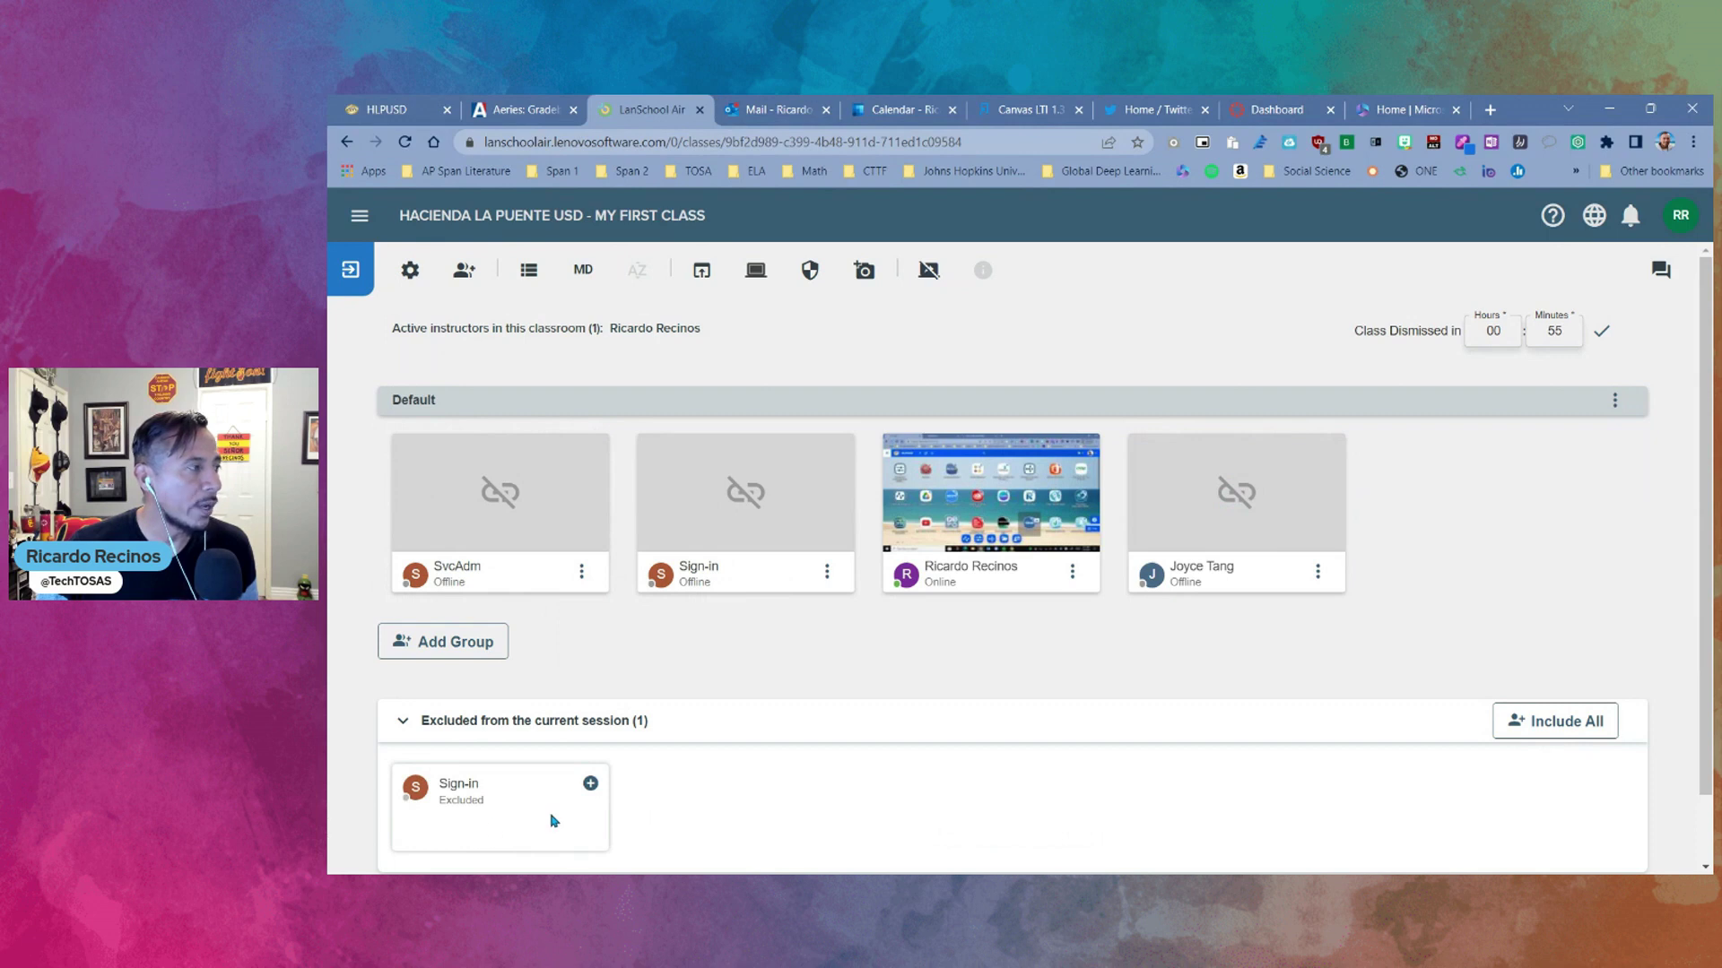
{"action": "left_click", "coordinate": [578, 574]}
{"action": "left_click", "coordinate": [601, 653]}
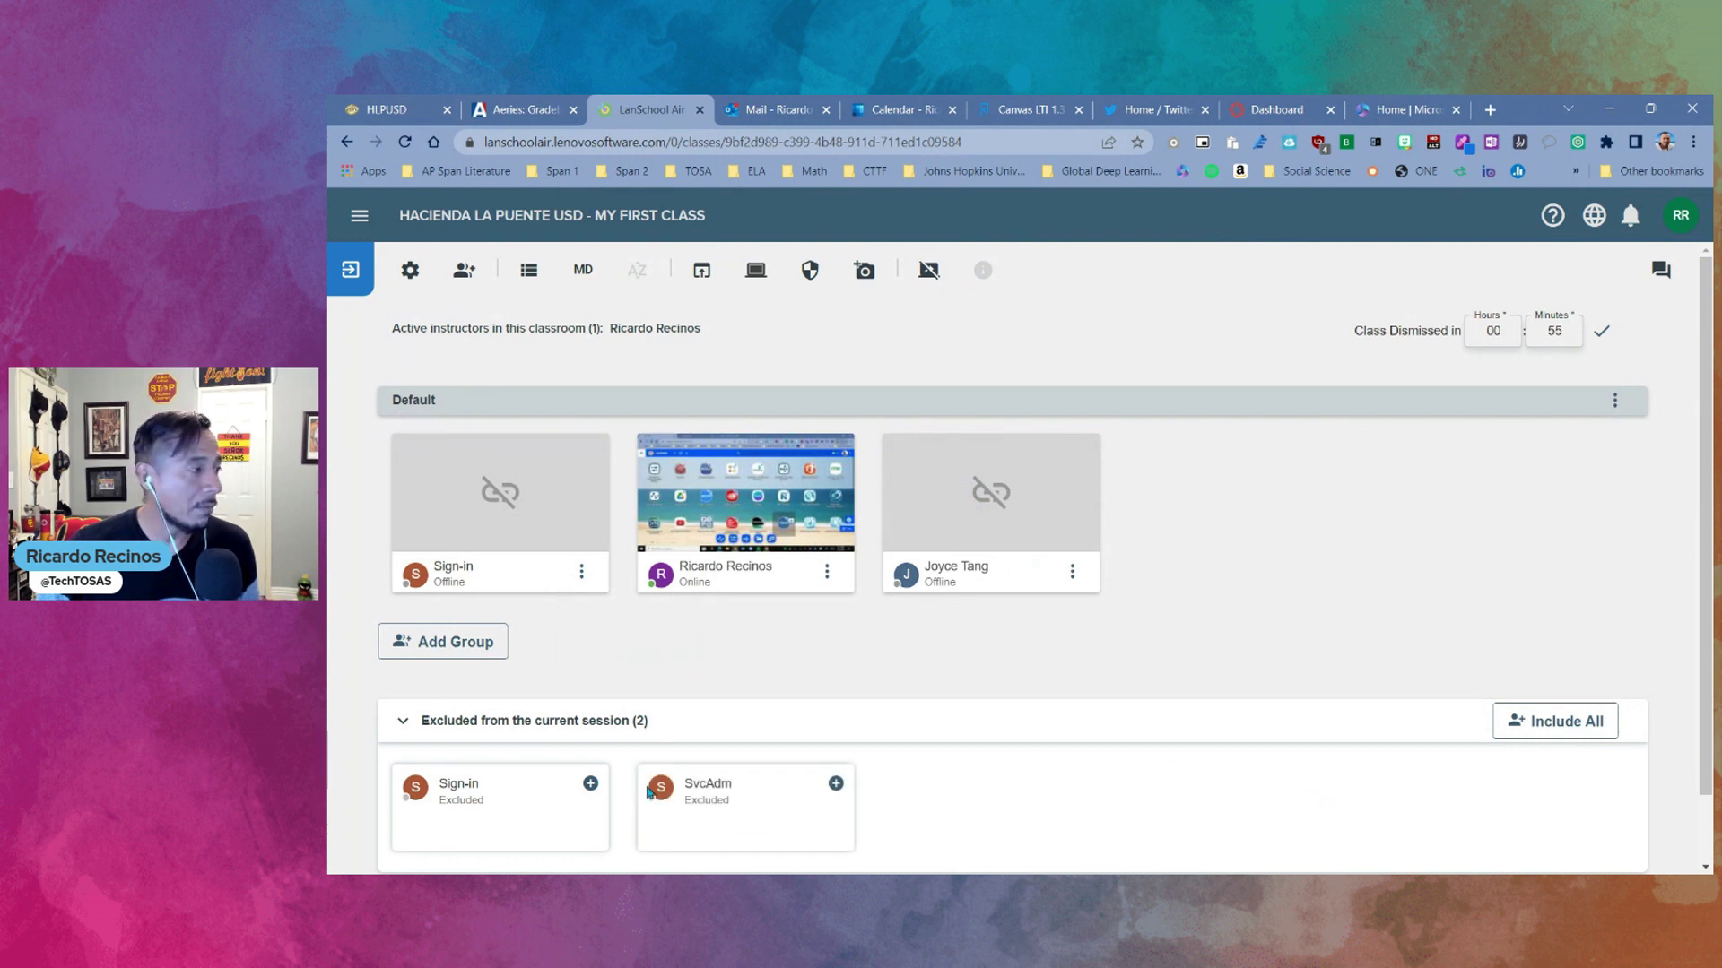
{"action": "left_click", "coordinate": [592, 788]}
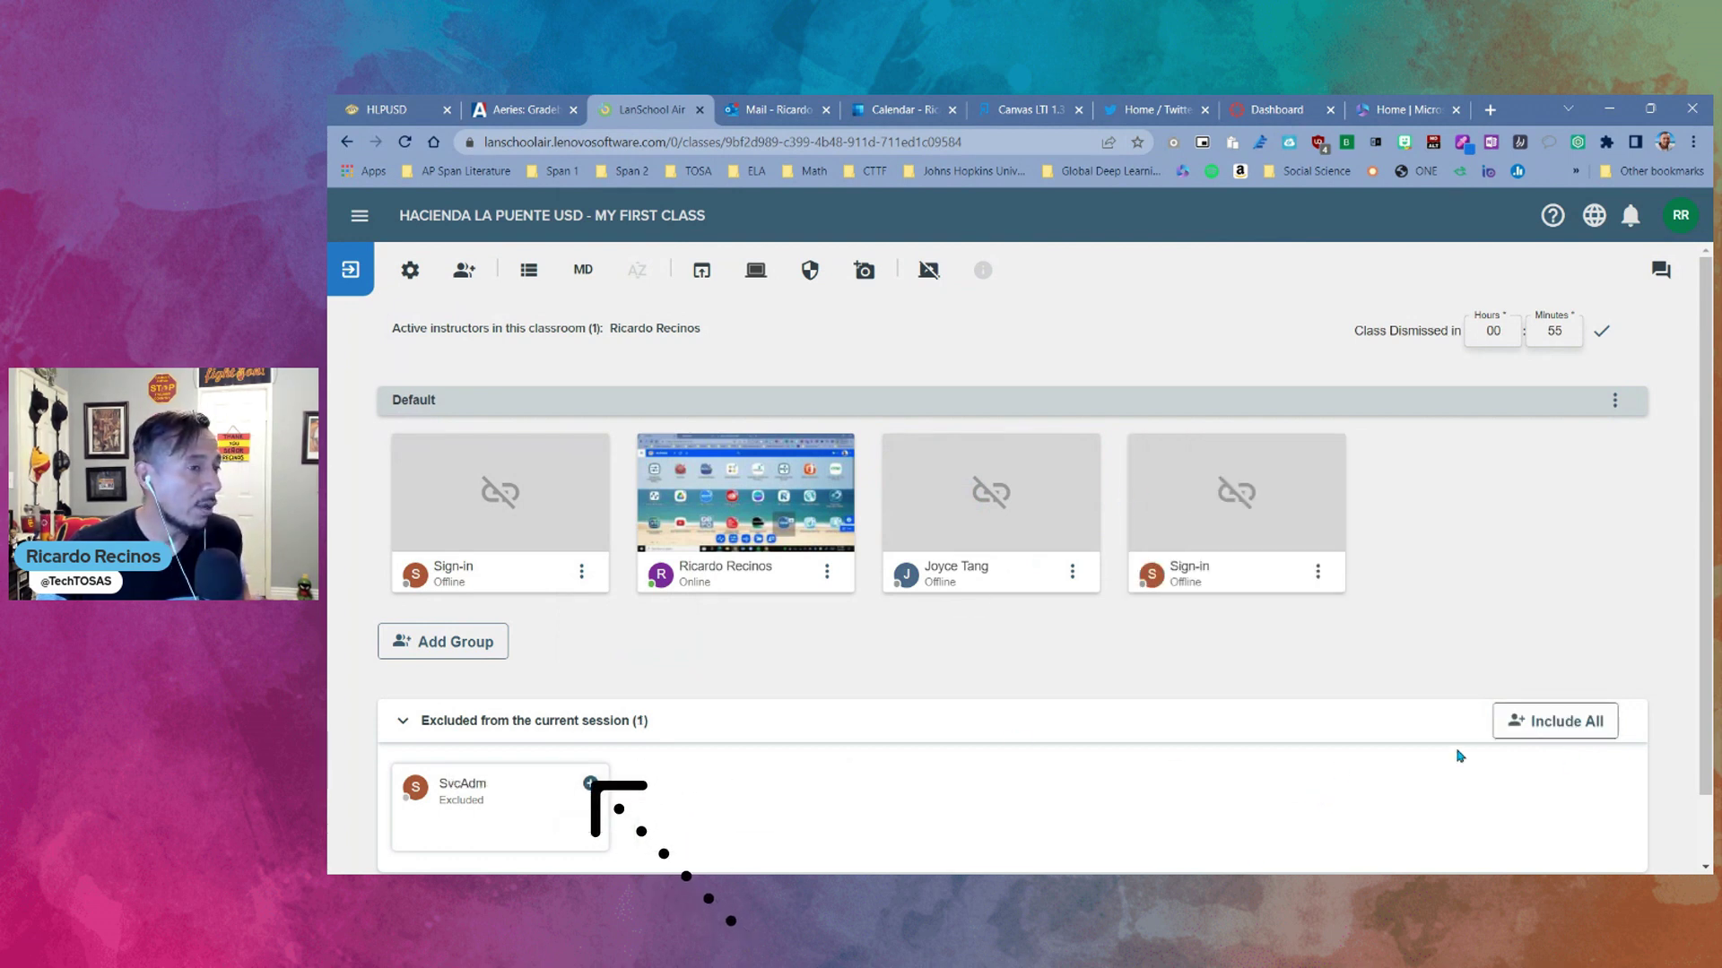
{"action": "left_click", "coordinate": [1567, 729]}
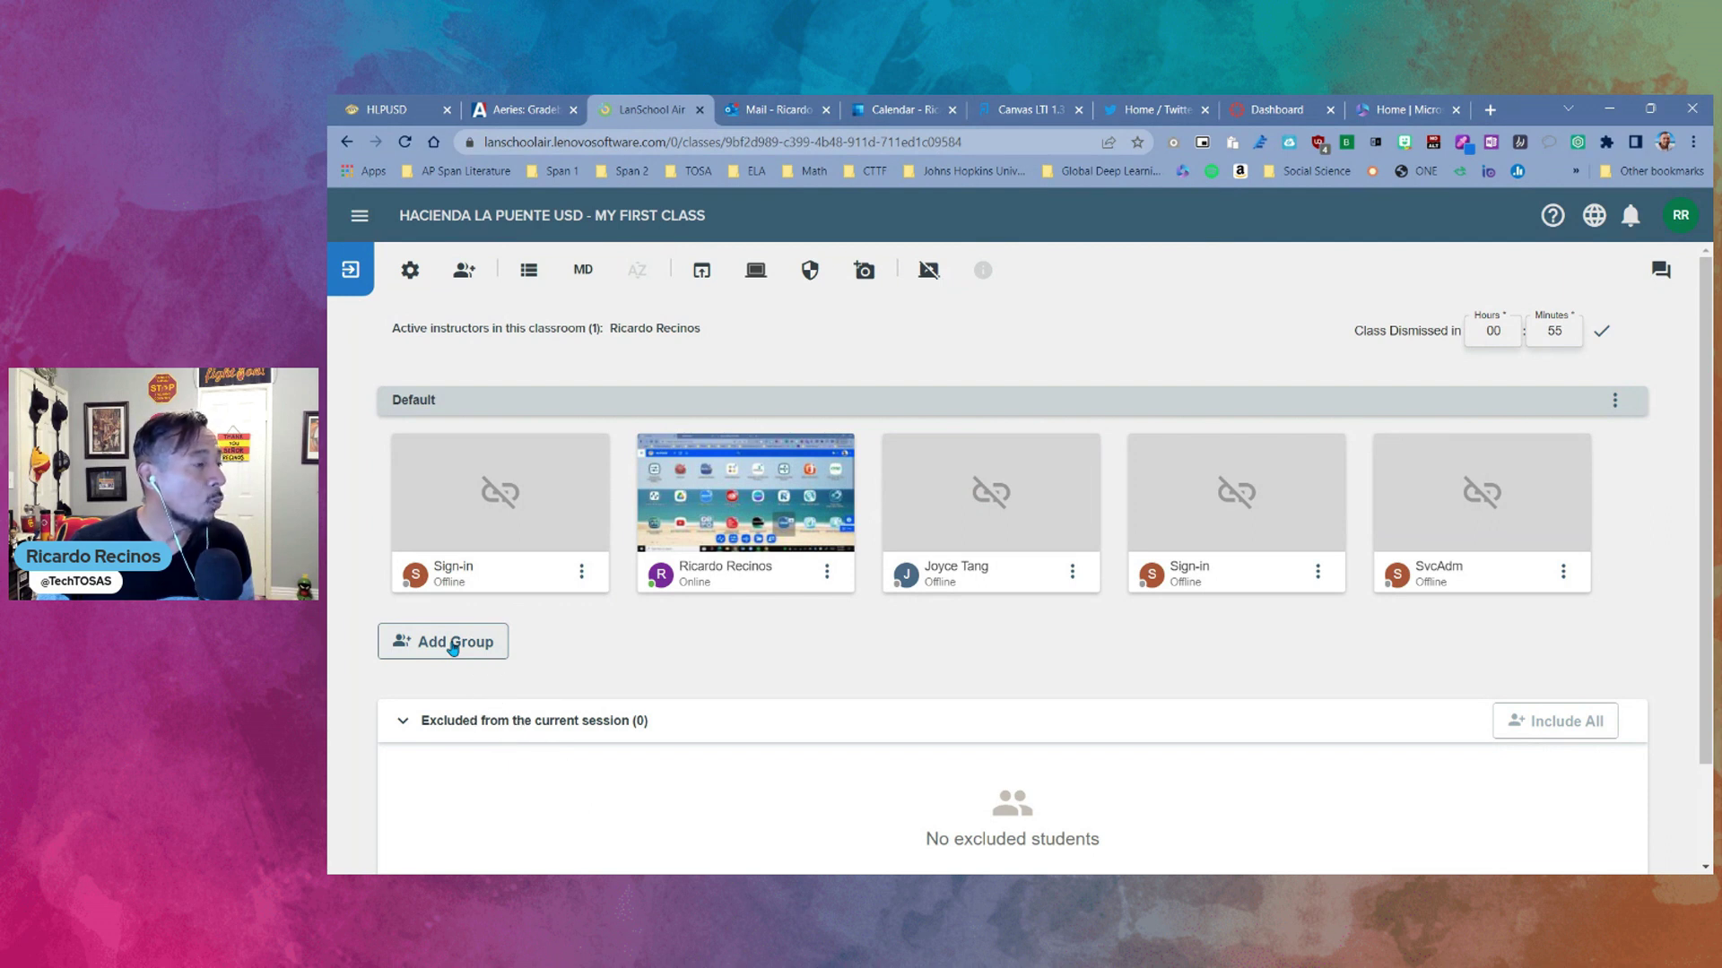
- Create a group named 'Front of the Class' and select its title for editing
{"action": "left_click", "coordinate": [453, 649]}
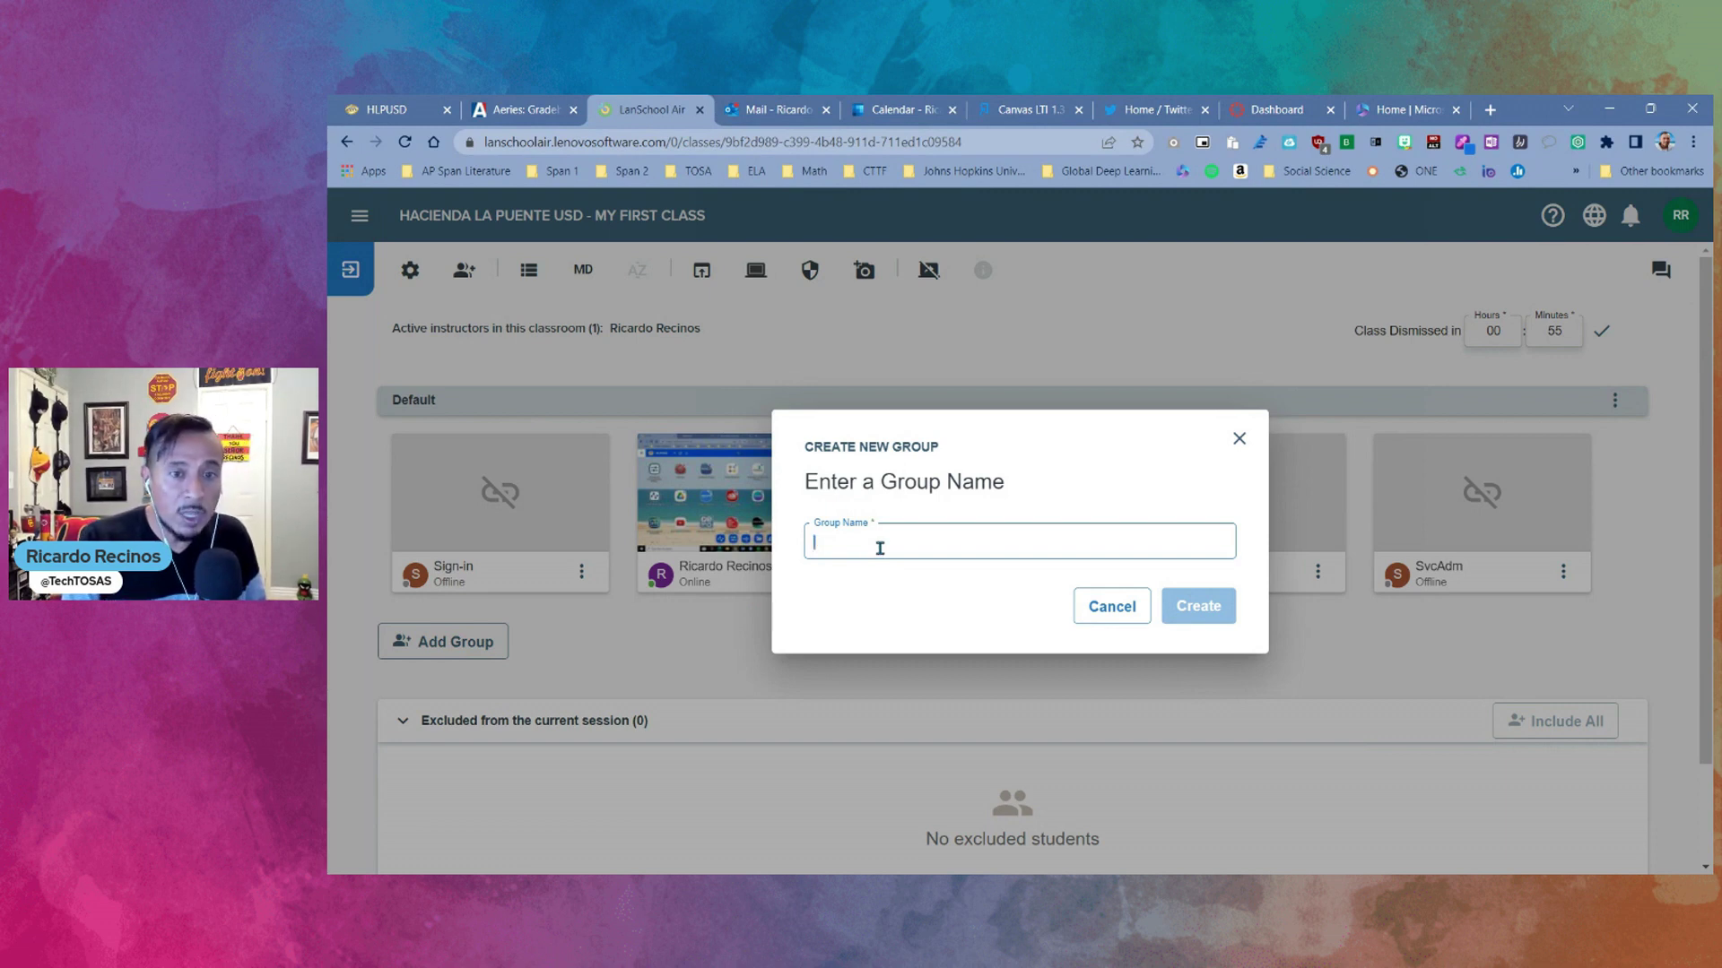
{"action": "type", "text": "1f"}
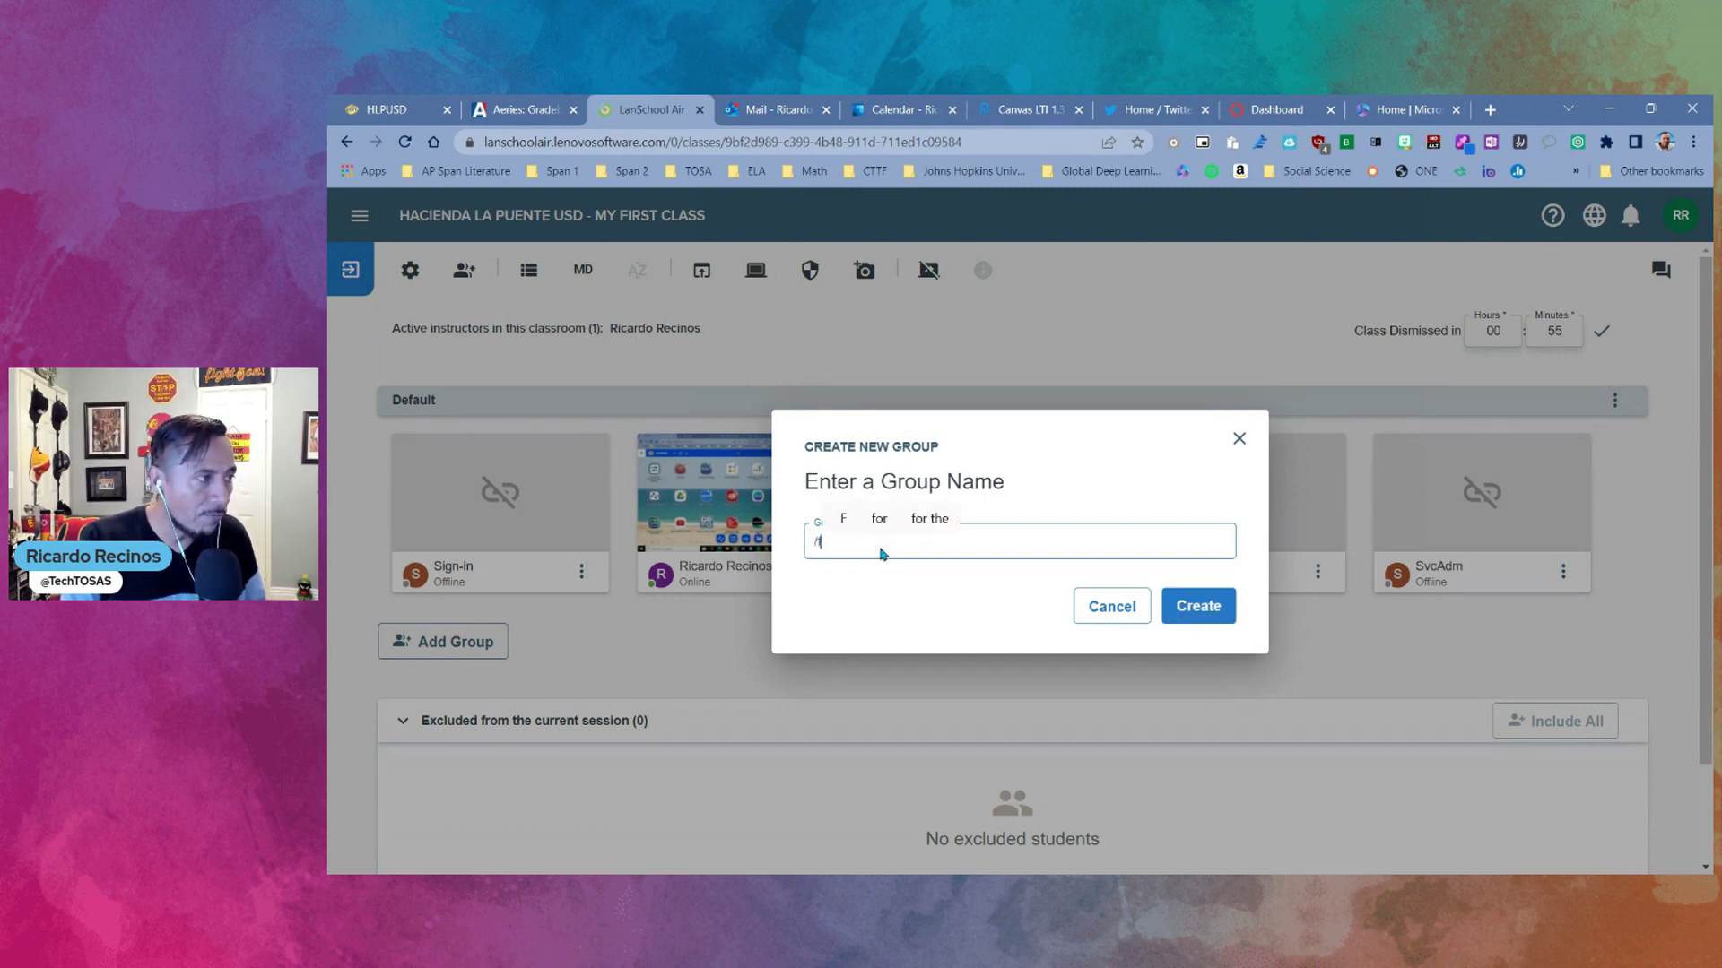
{"action": "key", "text": "BackSpace"}
{"action": "type", "text": "Fro"}
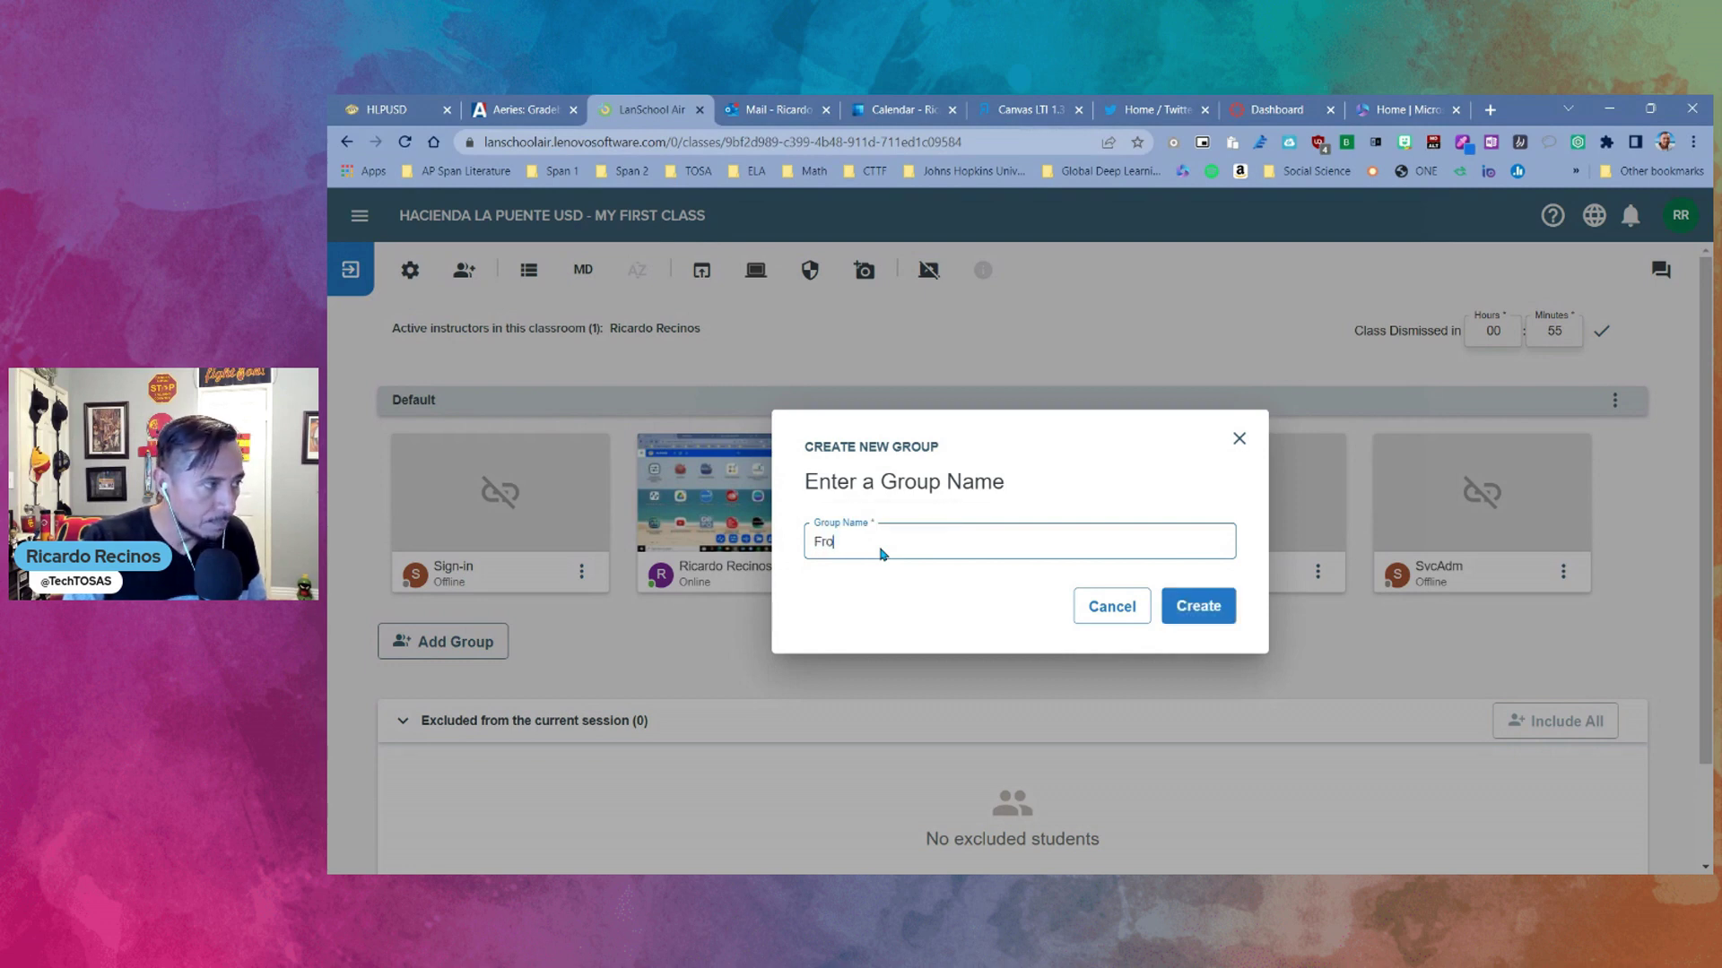
{"action": "type", "text": "nt of the Class"}
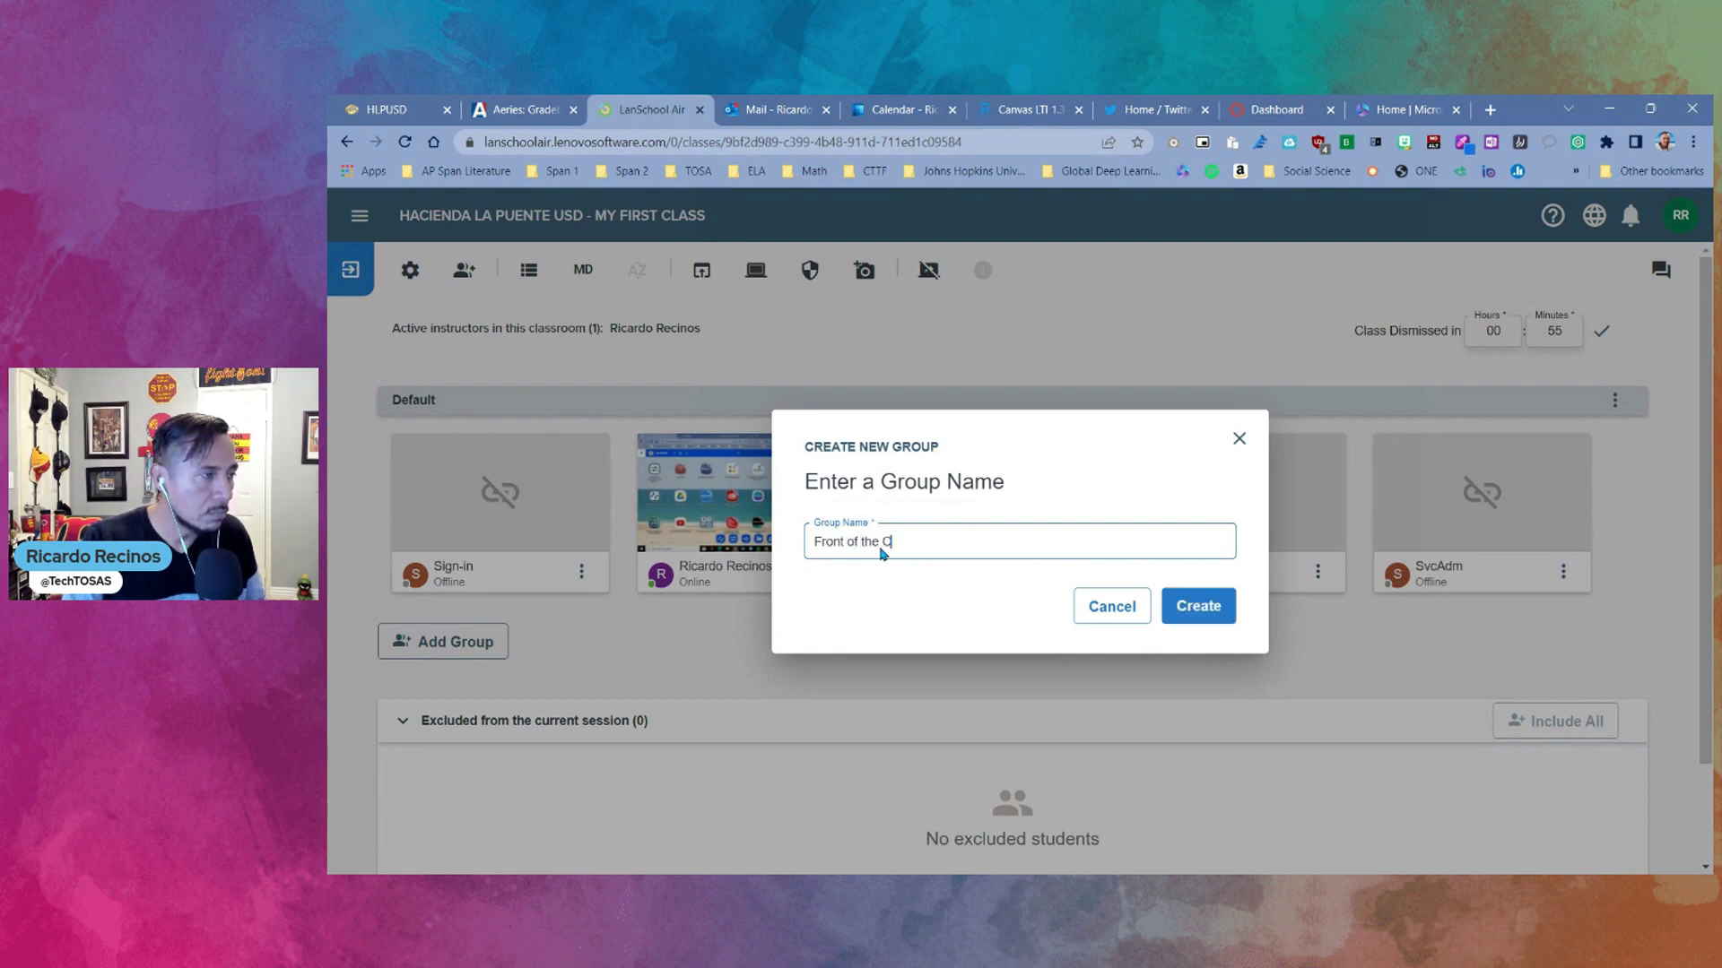
{"action": "left_click", "coordinate": [1164, 616]}
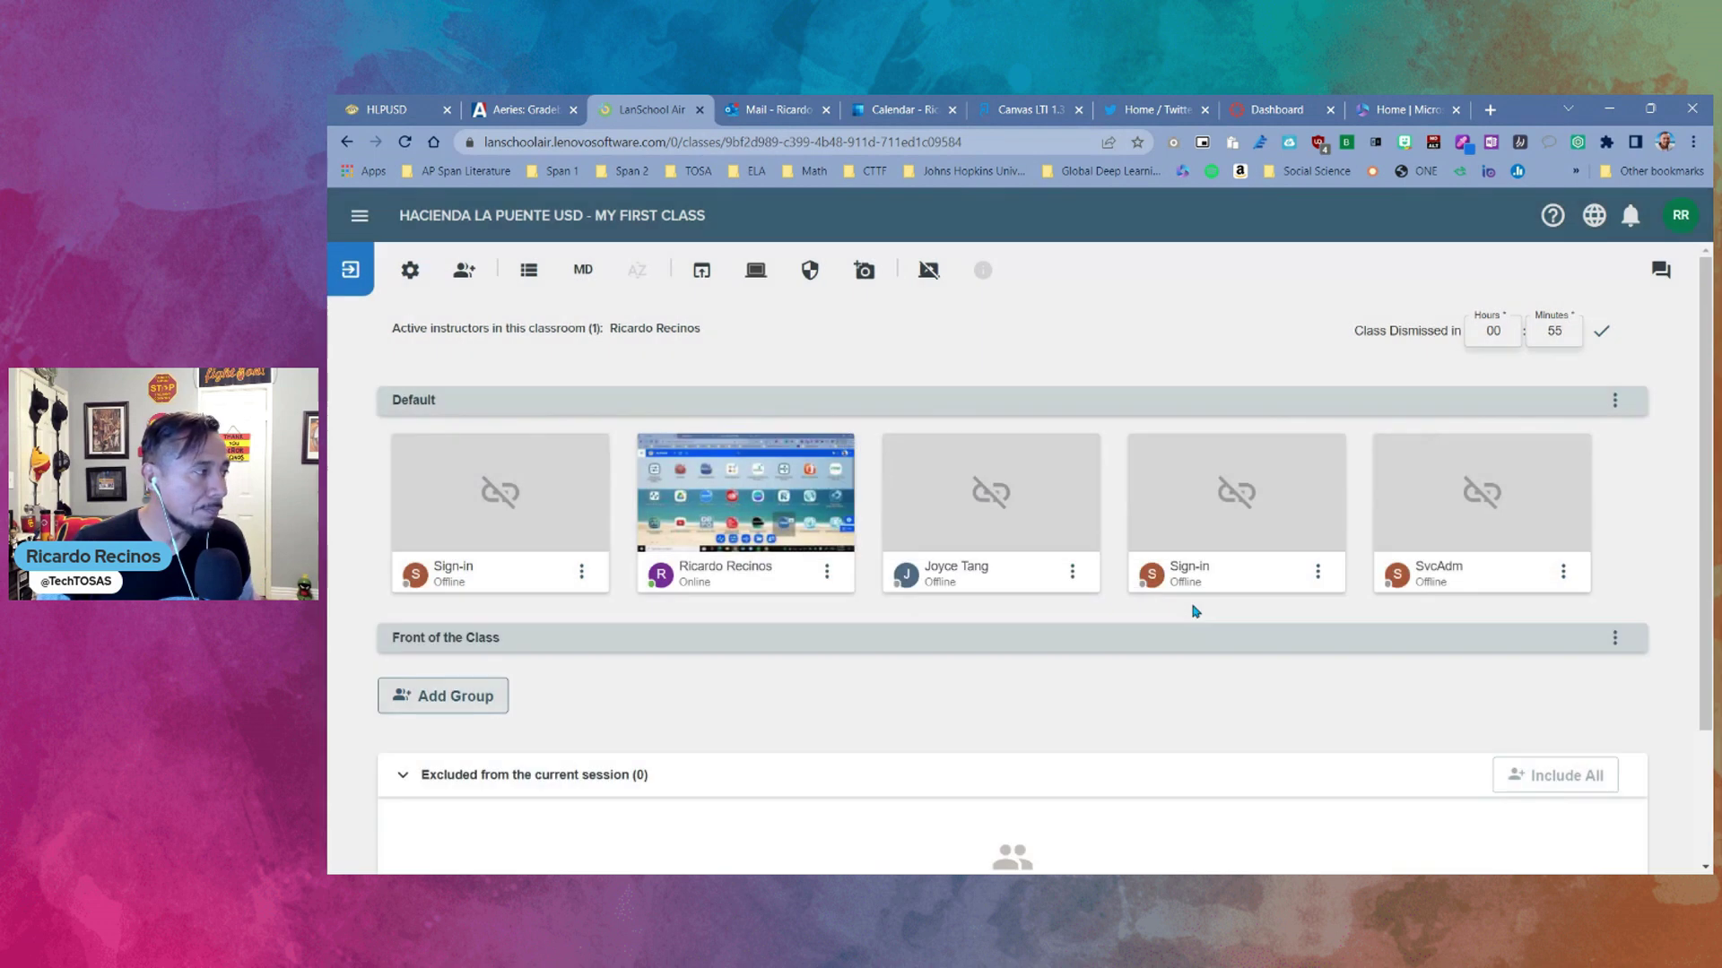
{"action": "left_click", "coordinate": [593, 645]}
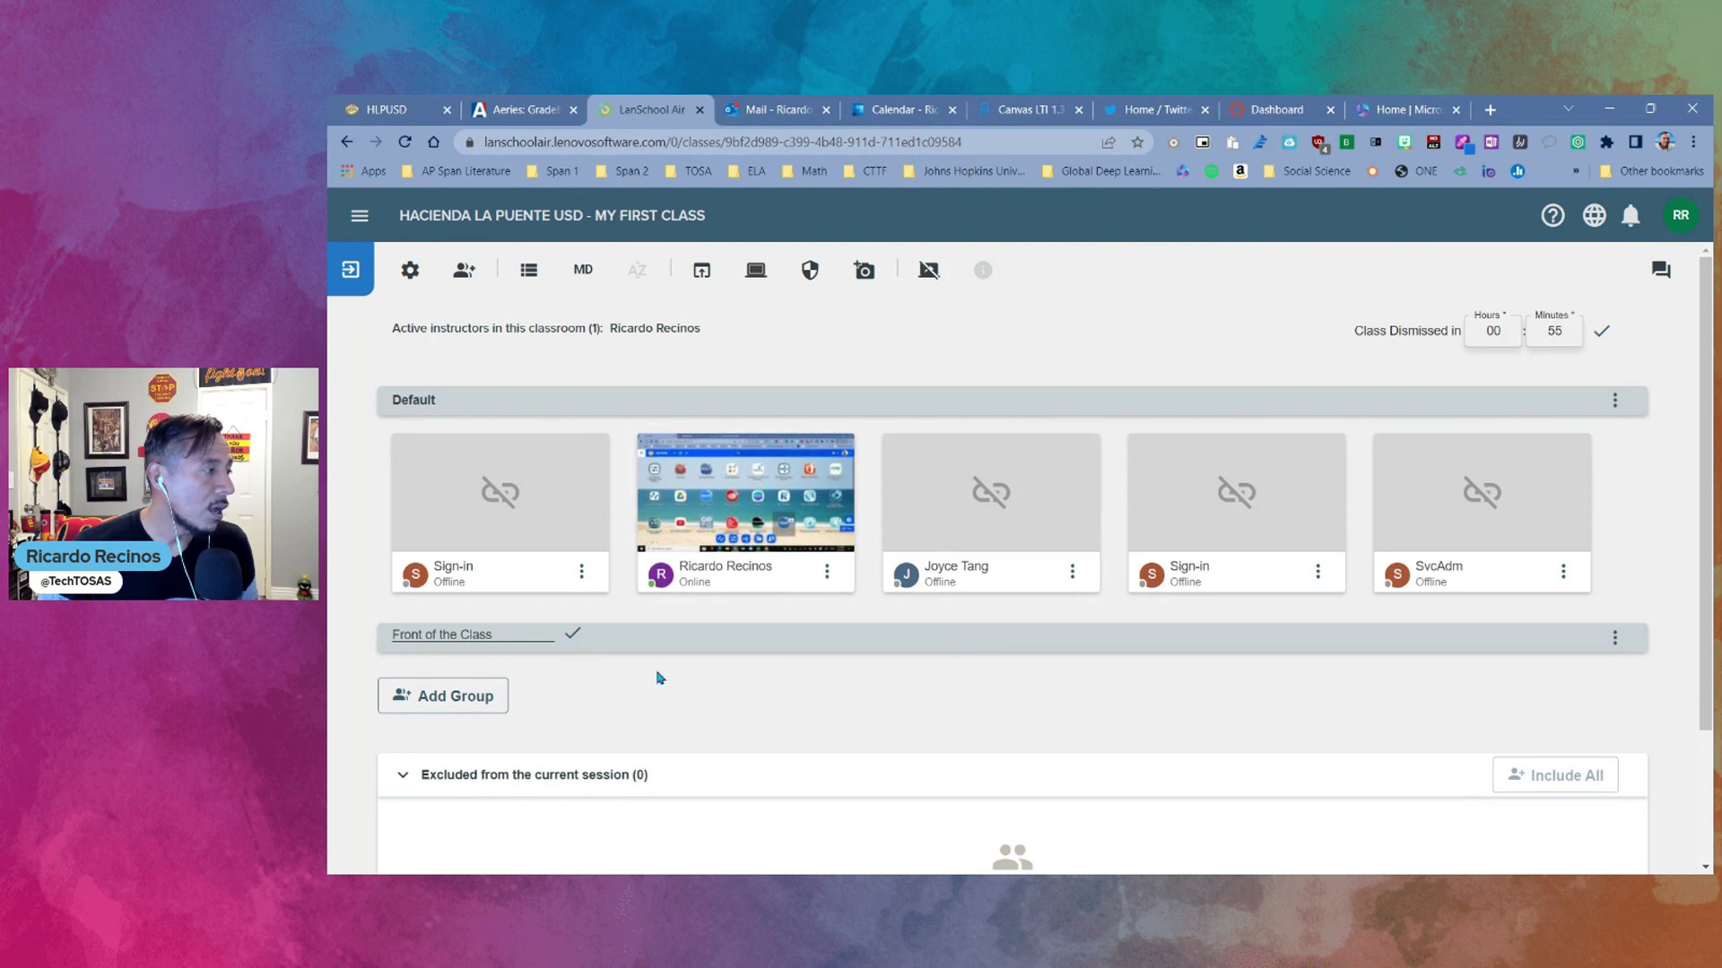
- Use Move to Group on the online and SvcAdm student tiles, targeting Front of the Class
{"action": "left_click", "coordinate": [828, 575]}
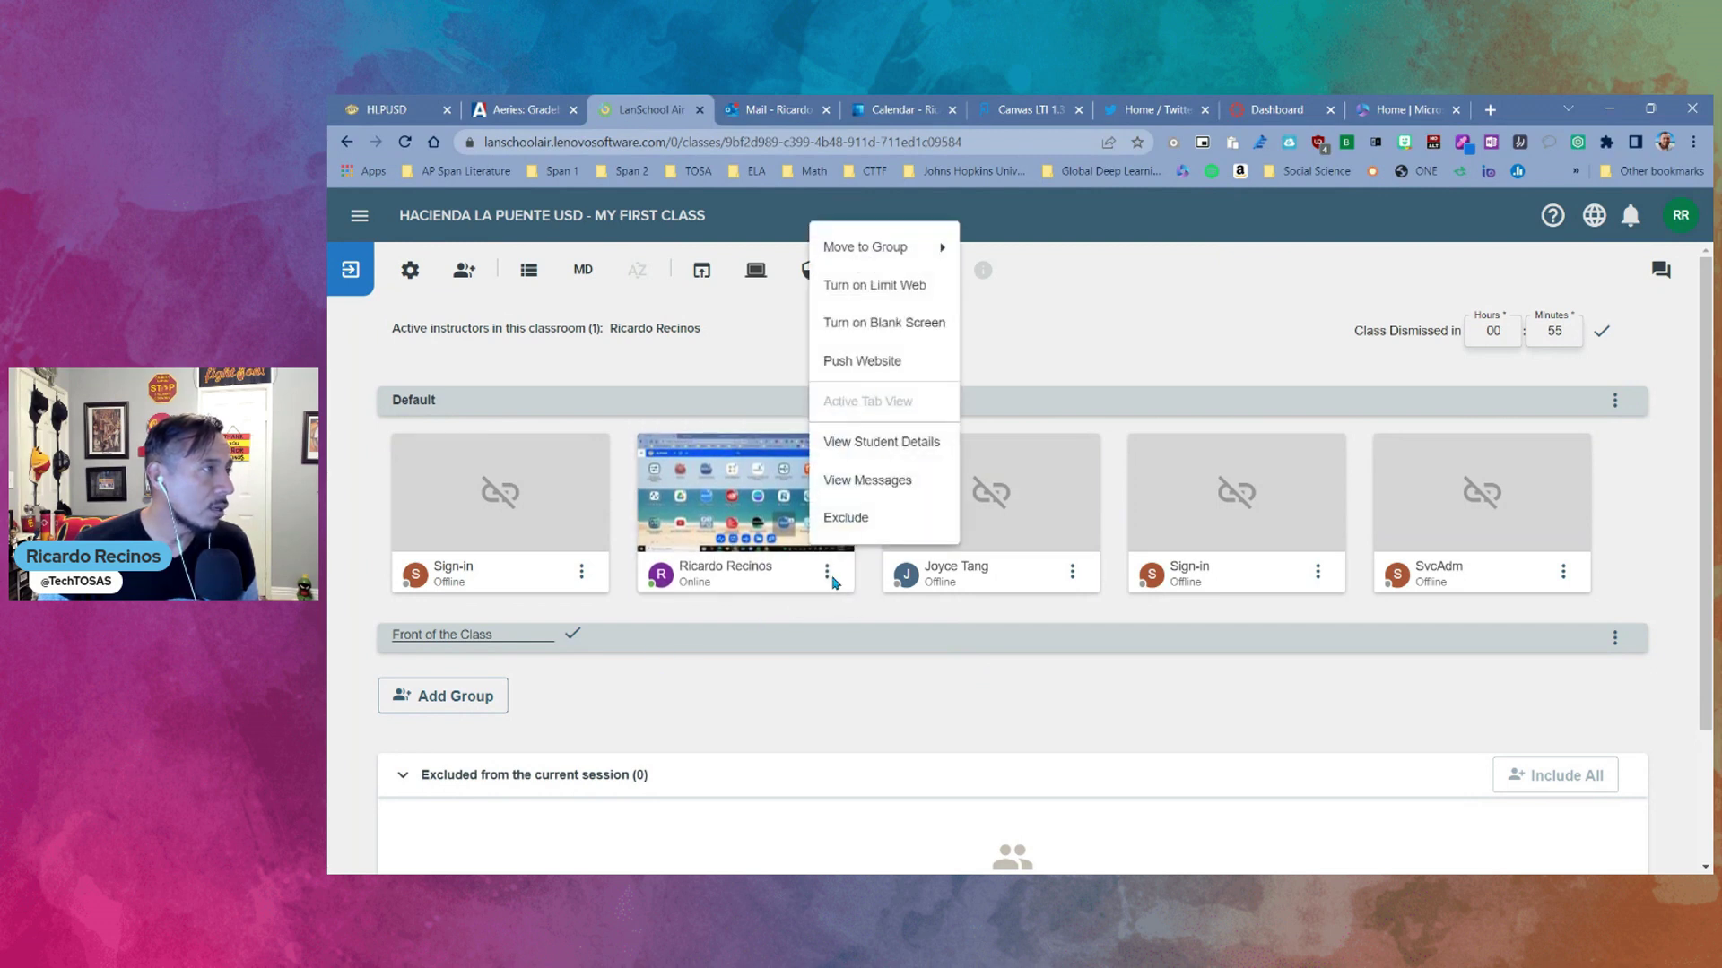
{"action": "mouse_move", "coordinate": [886, 258]}
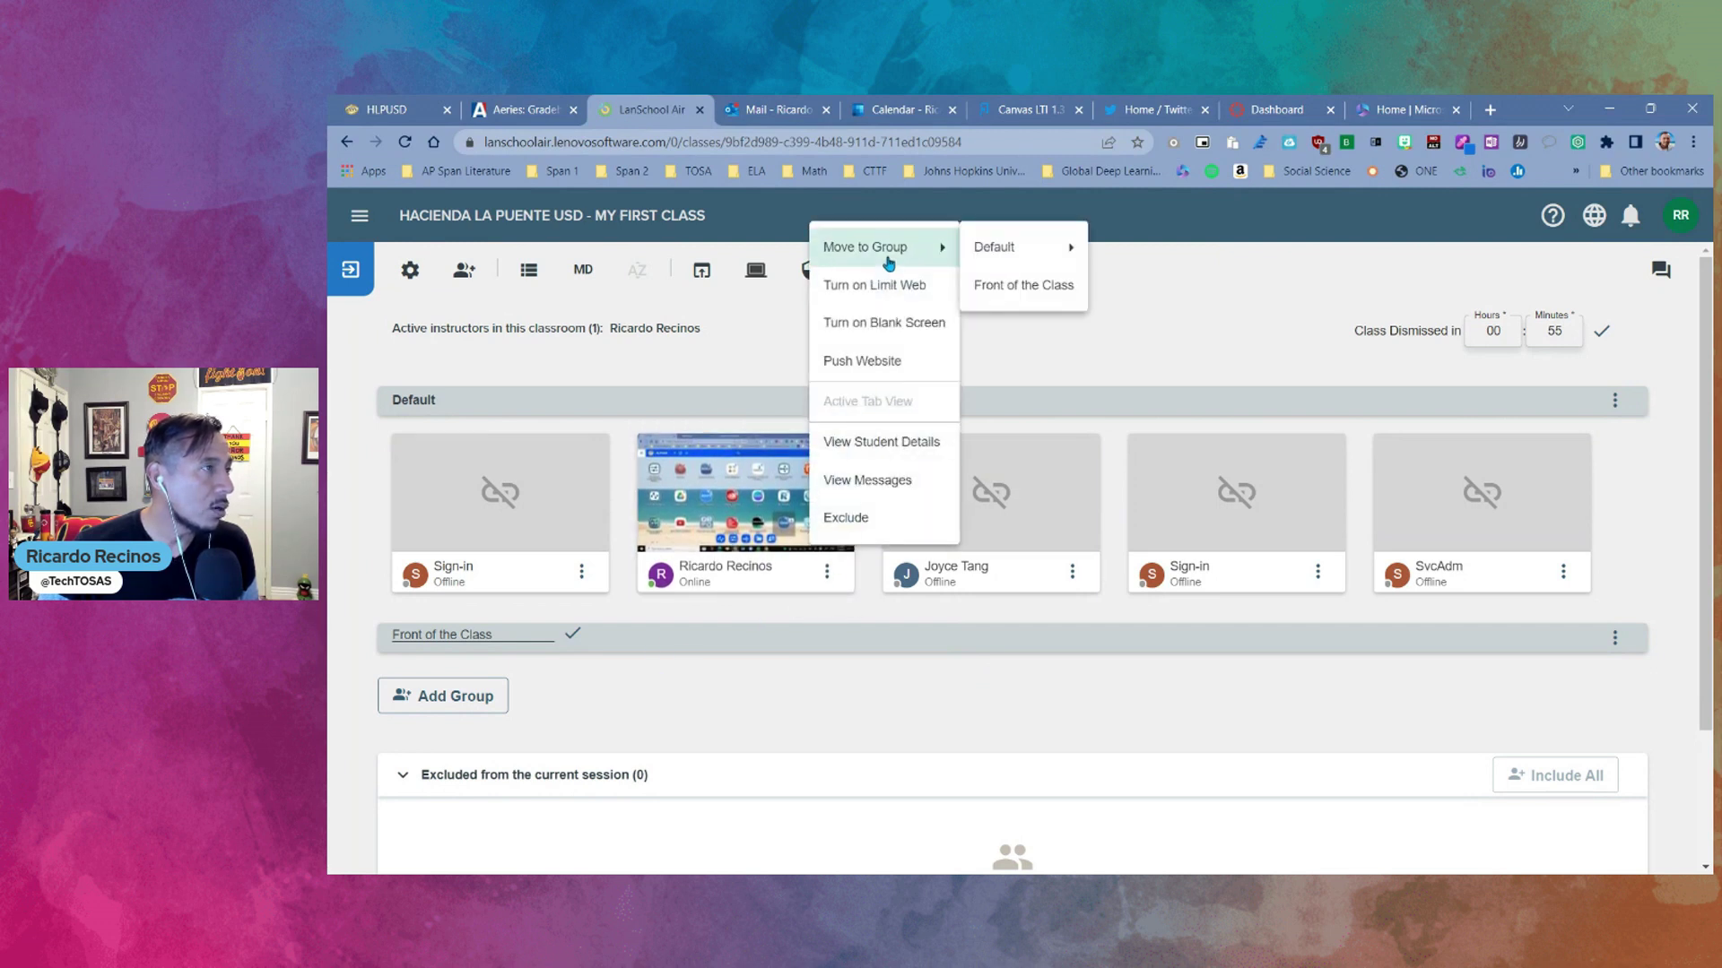
{"action": "left_click", "coordinate": [1007, 299]}
{"action": "scroll", "coordinate": [699, 731], "scroll_direction": "down", "scroll_amount": 2}
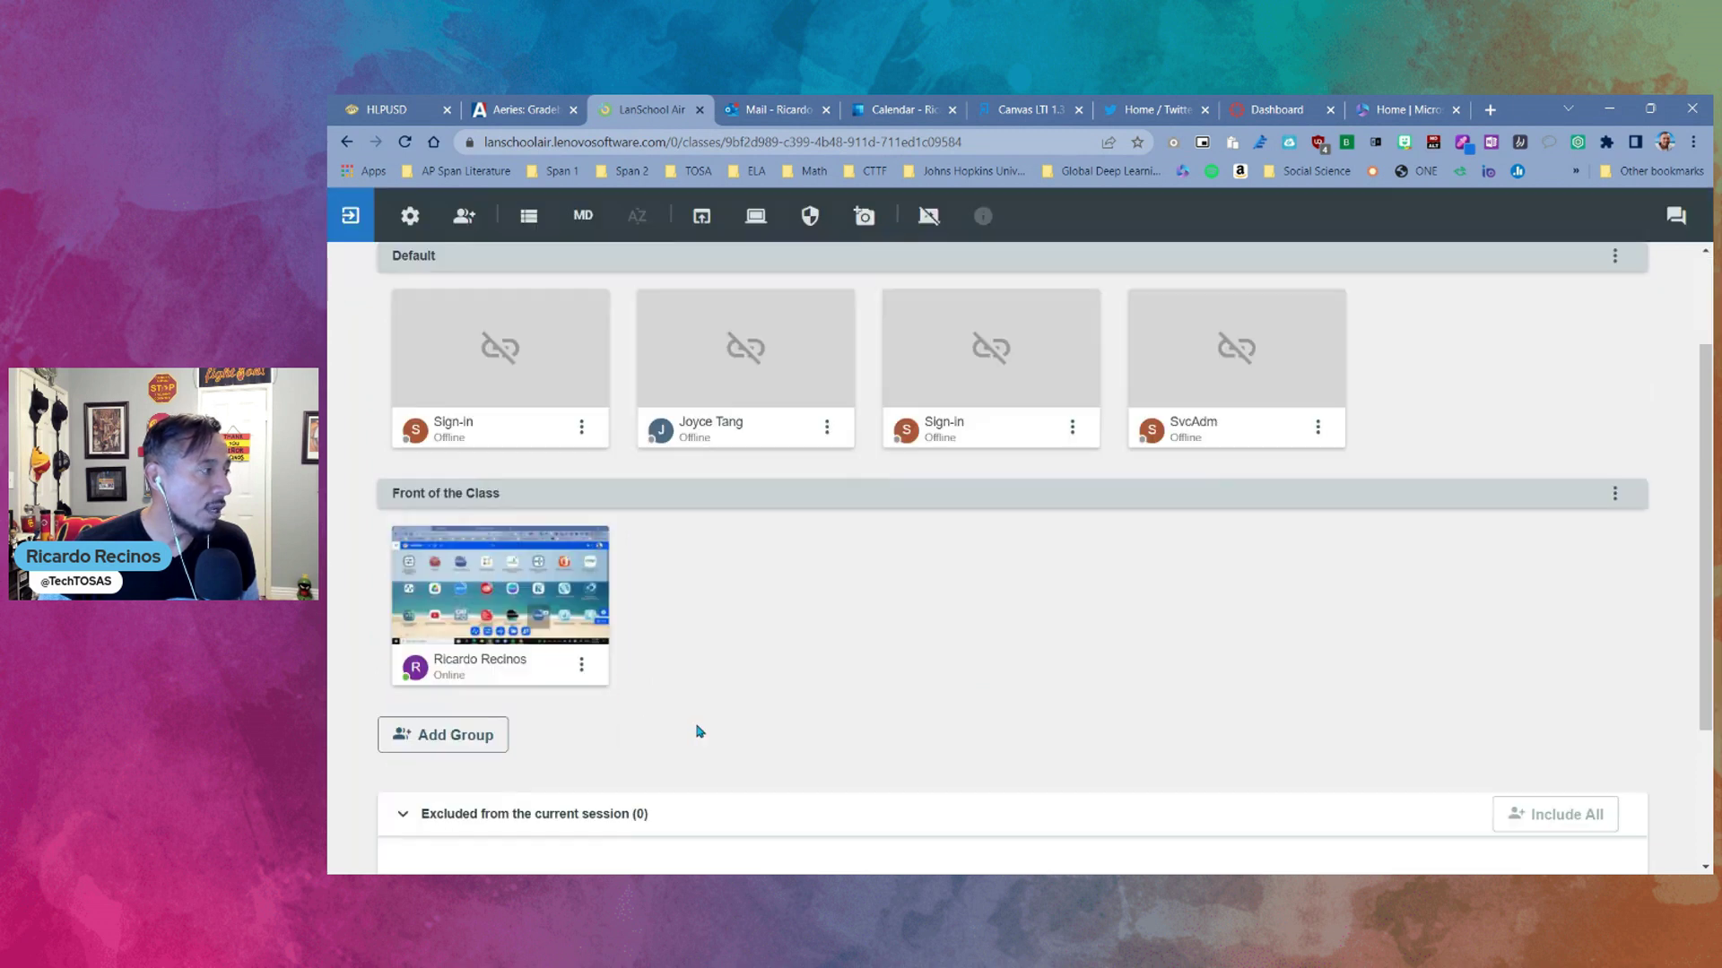
{"action": "left_click", "coordinate": [1317, 419]}
{"action": "mouse_move", "coordinate": [1372, 462]}
{"action": "mouse_move", "coordinate": [1507, 458]}
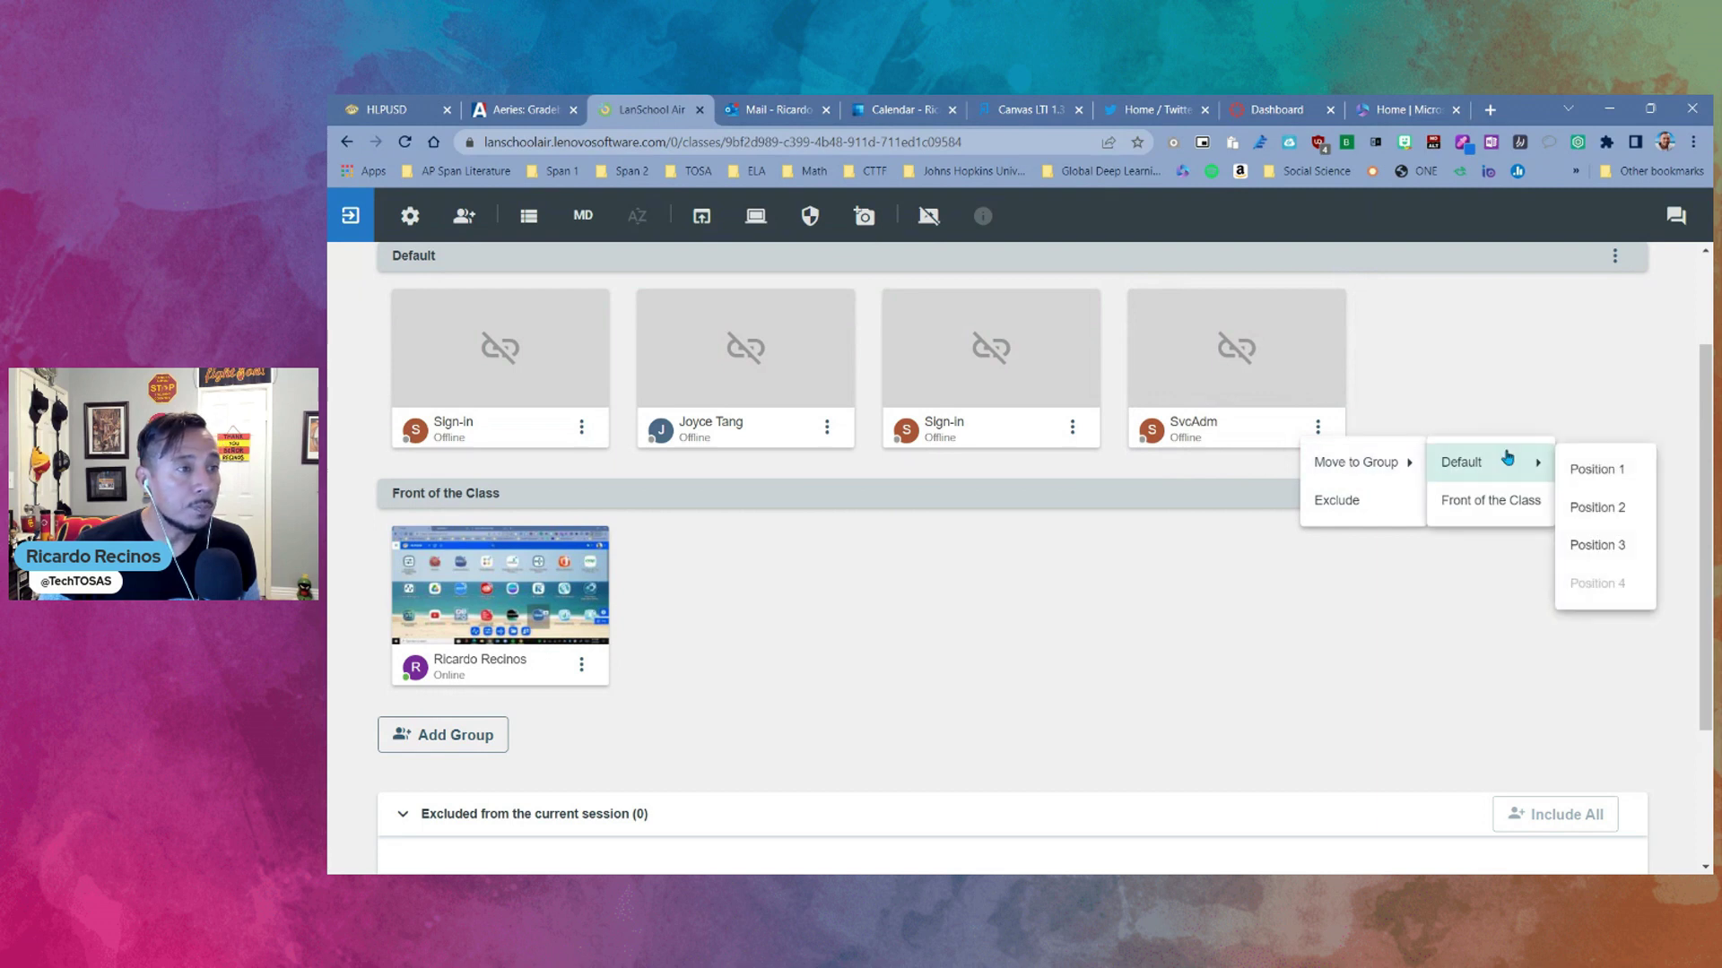
{"action": "left_click", "coordinate": [1499, 501]}
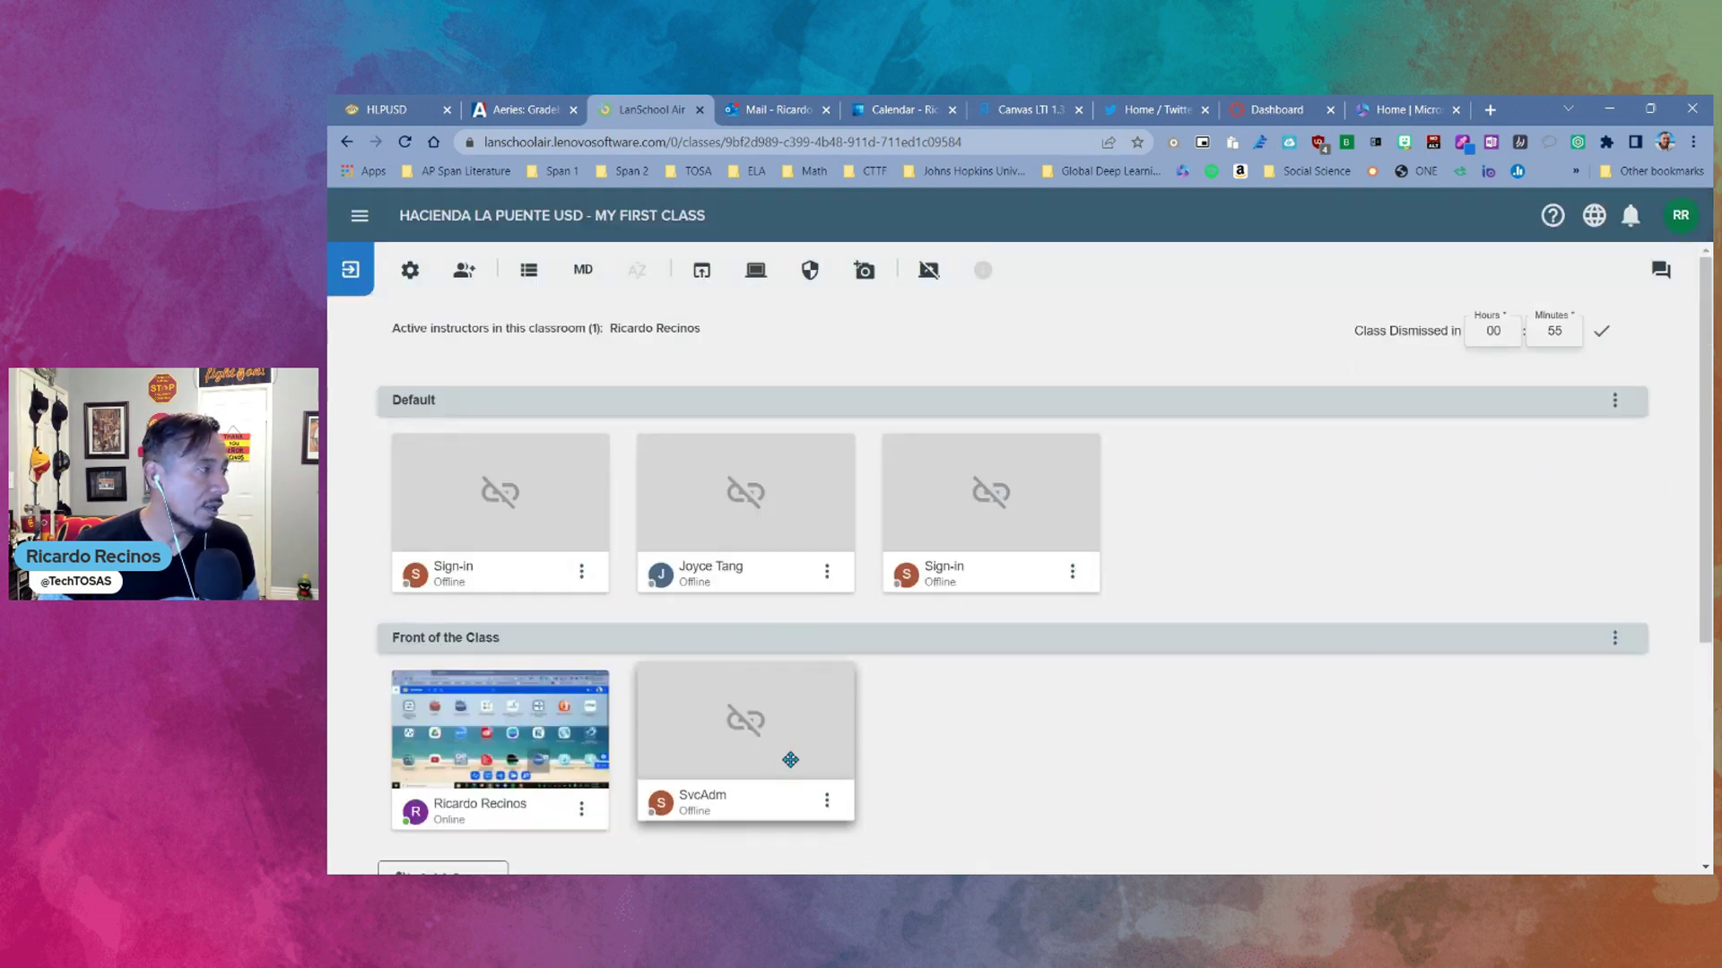
{"action": "scroll", "coordinate": [825, 725], "scroll_direction": "down", "scroll_amount": 2}
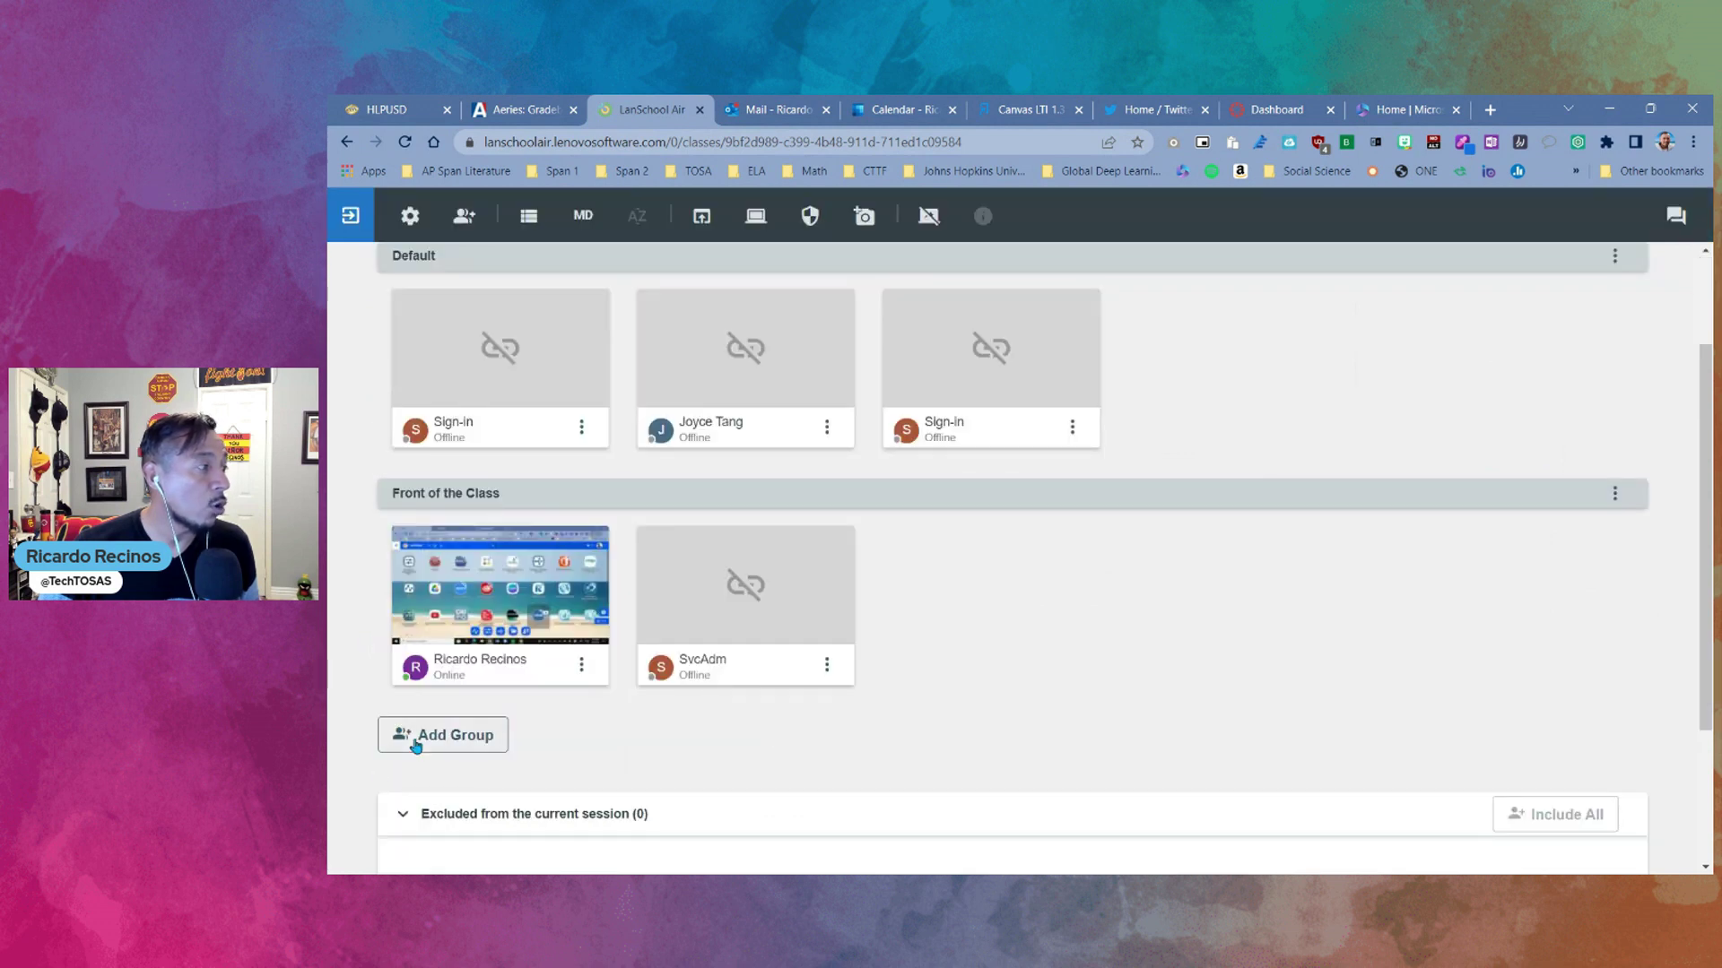
{"action": "scroll", "coordinate": [950, 711], "scroll_direction": "up", "scroll_amount": 2}
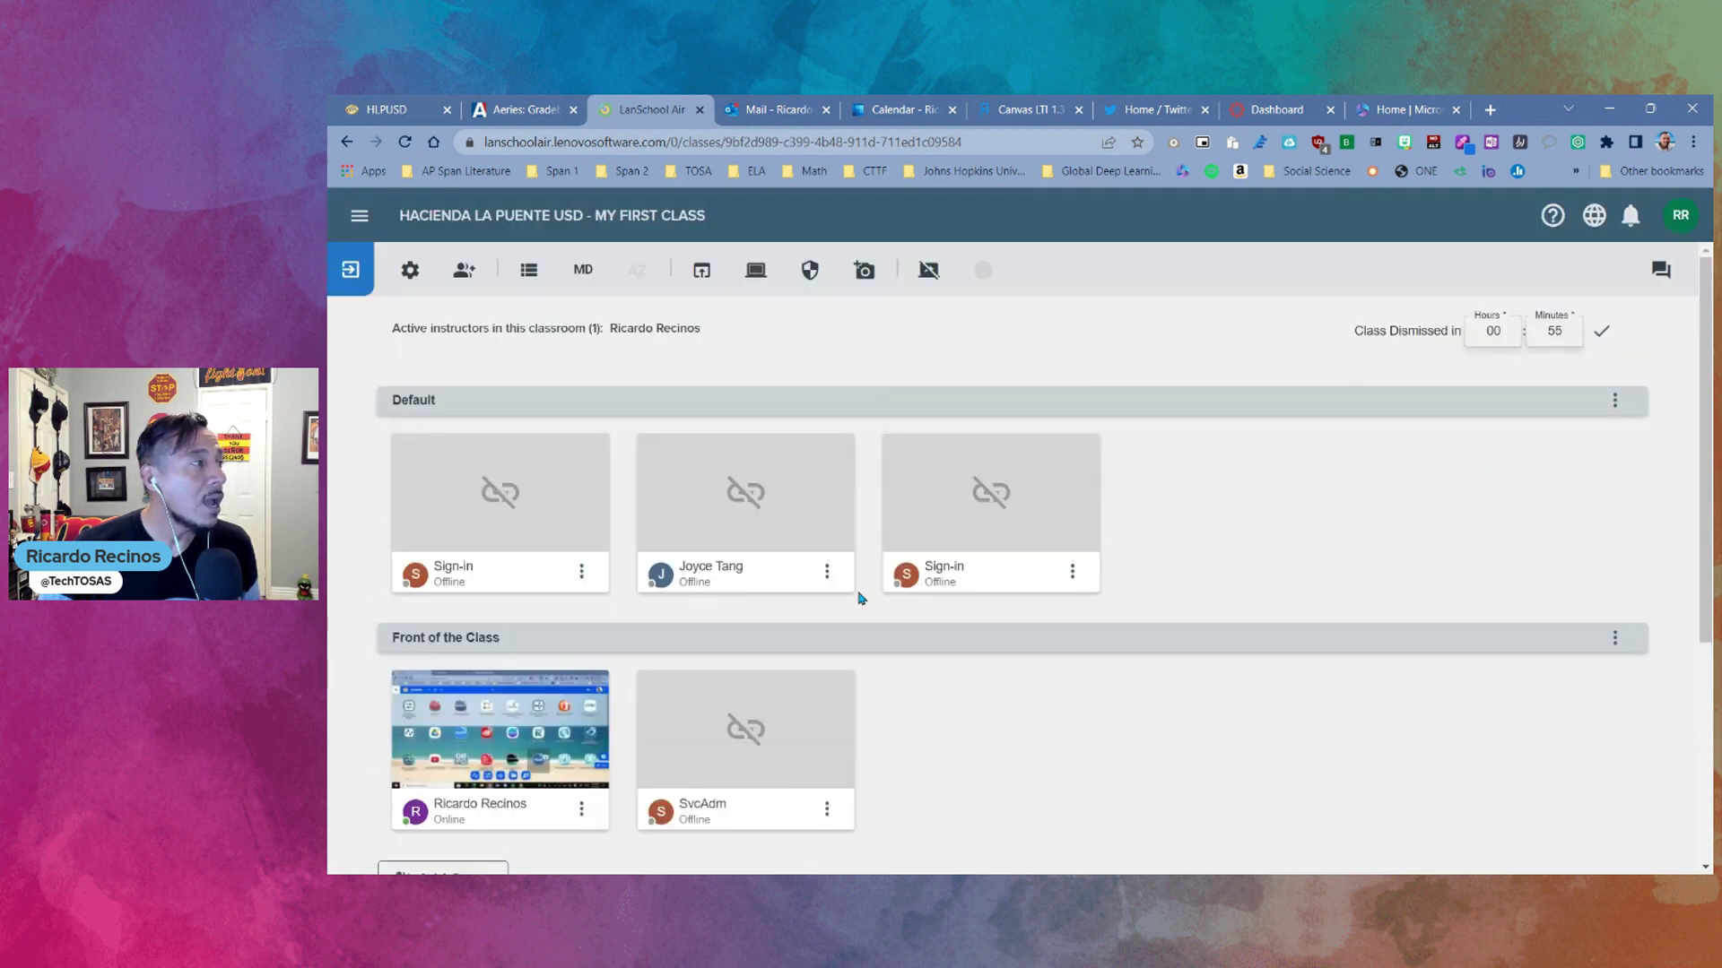
- Cycle through Grid, Group and List views, inspect the online student's row, then settle on Grid View
{"action": "left_click", "coordinate": [527, 271]}
{"action": "left_click", "coordinate": [579, 321]}
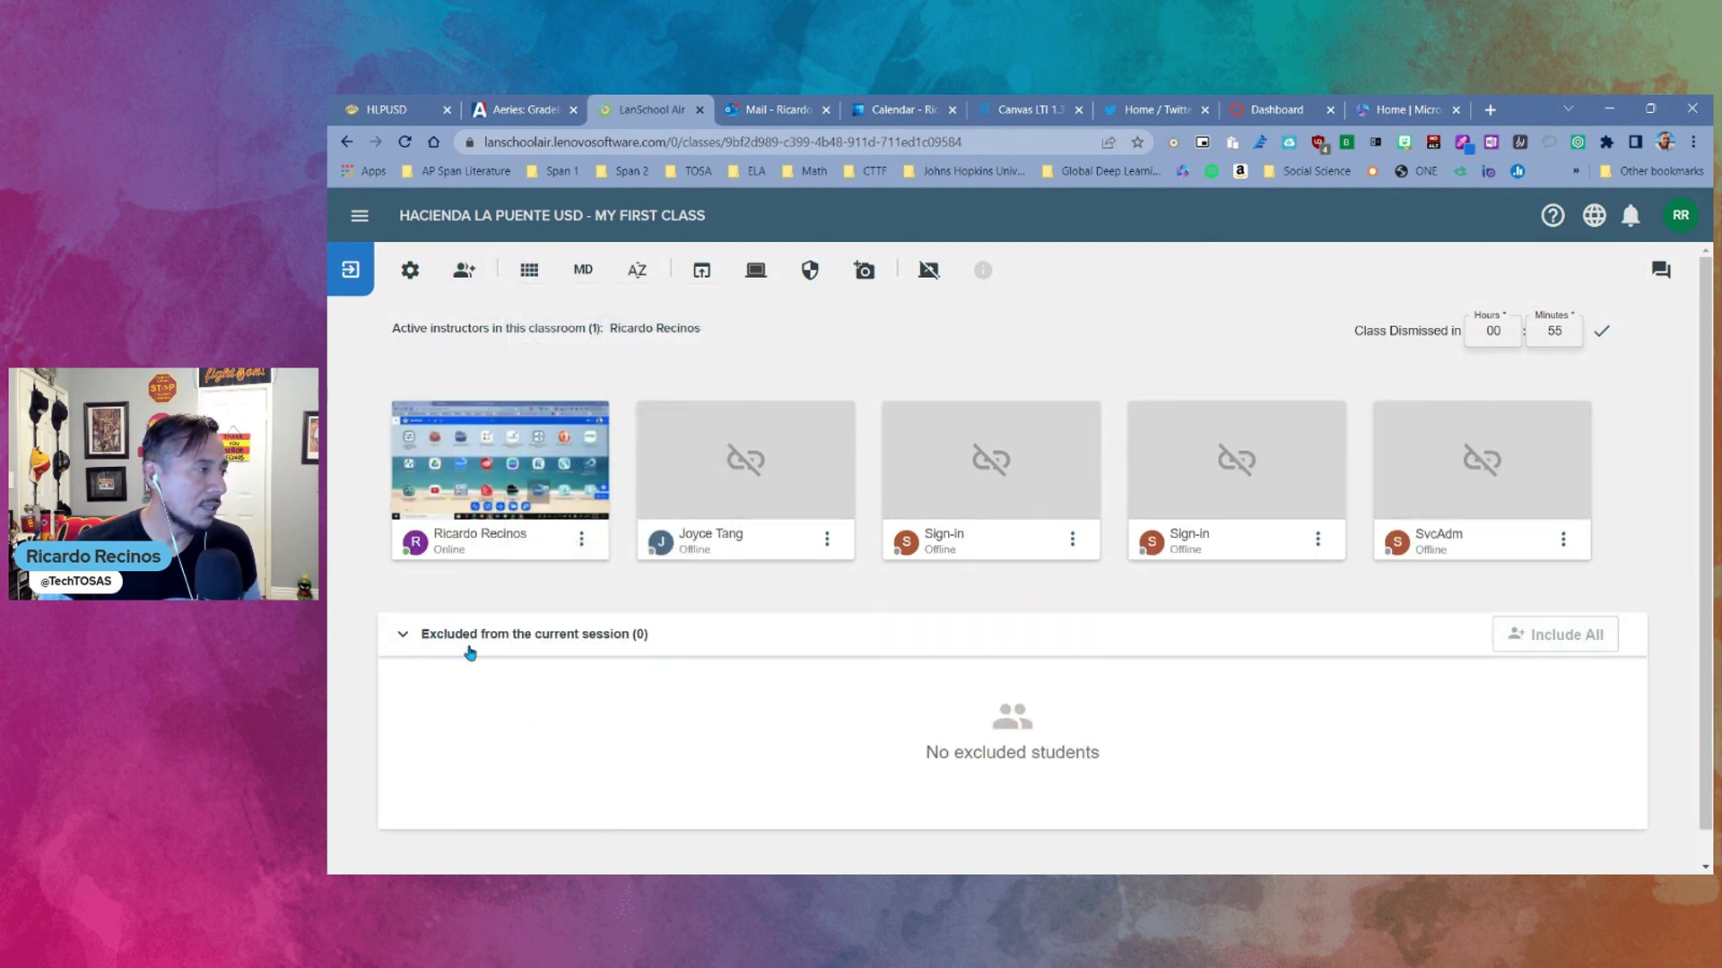
{"action": "left_click", "coordinate": [529, 271]}
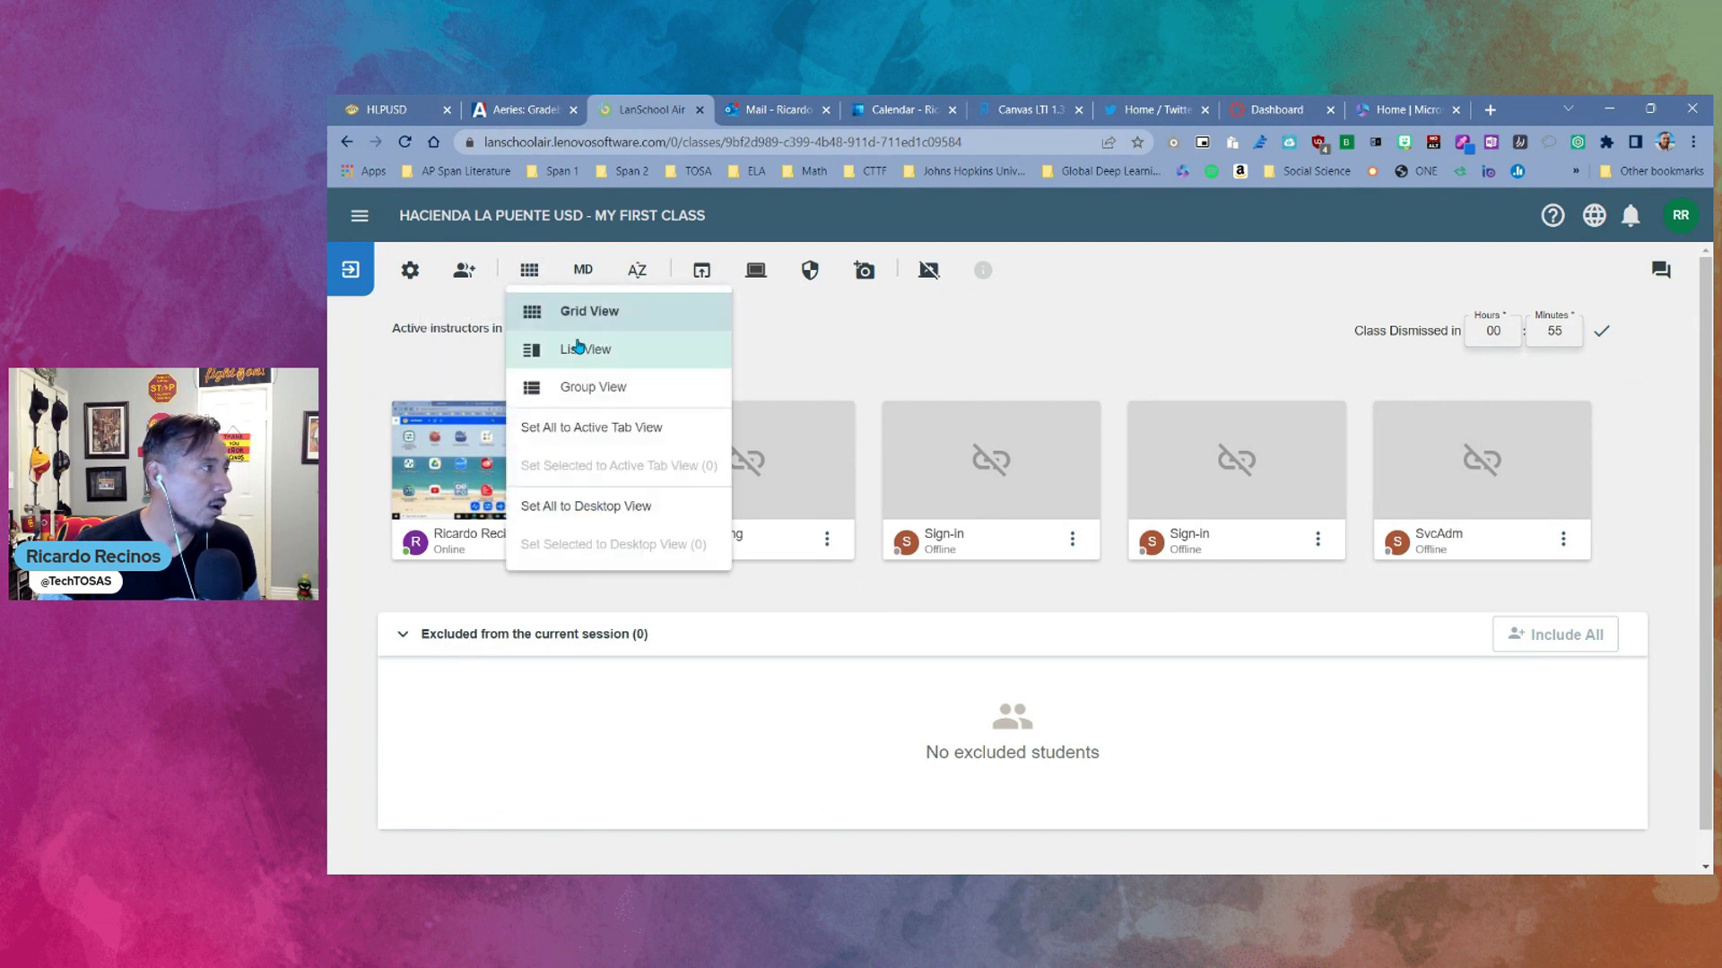
{"action": "left_click", "coordinate": [590, 387]}
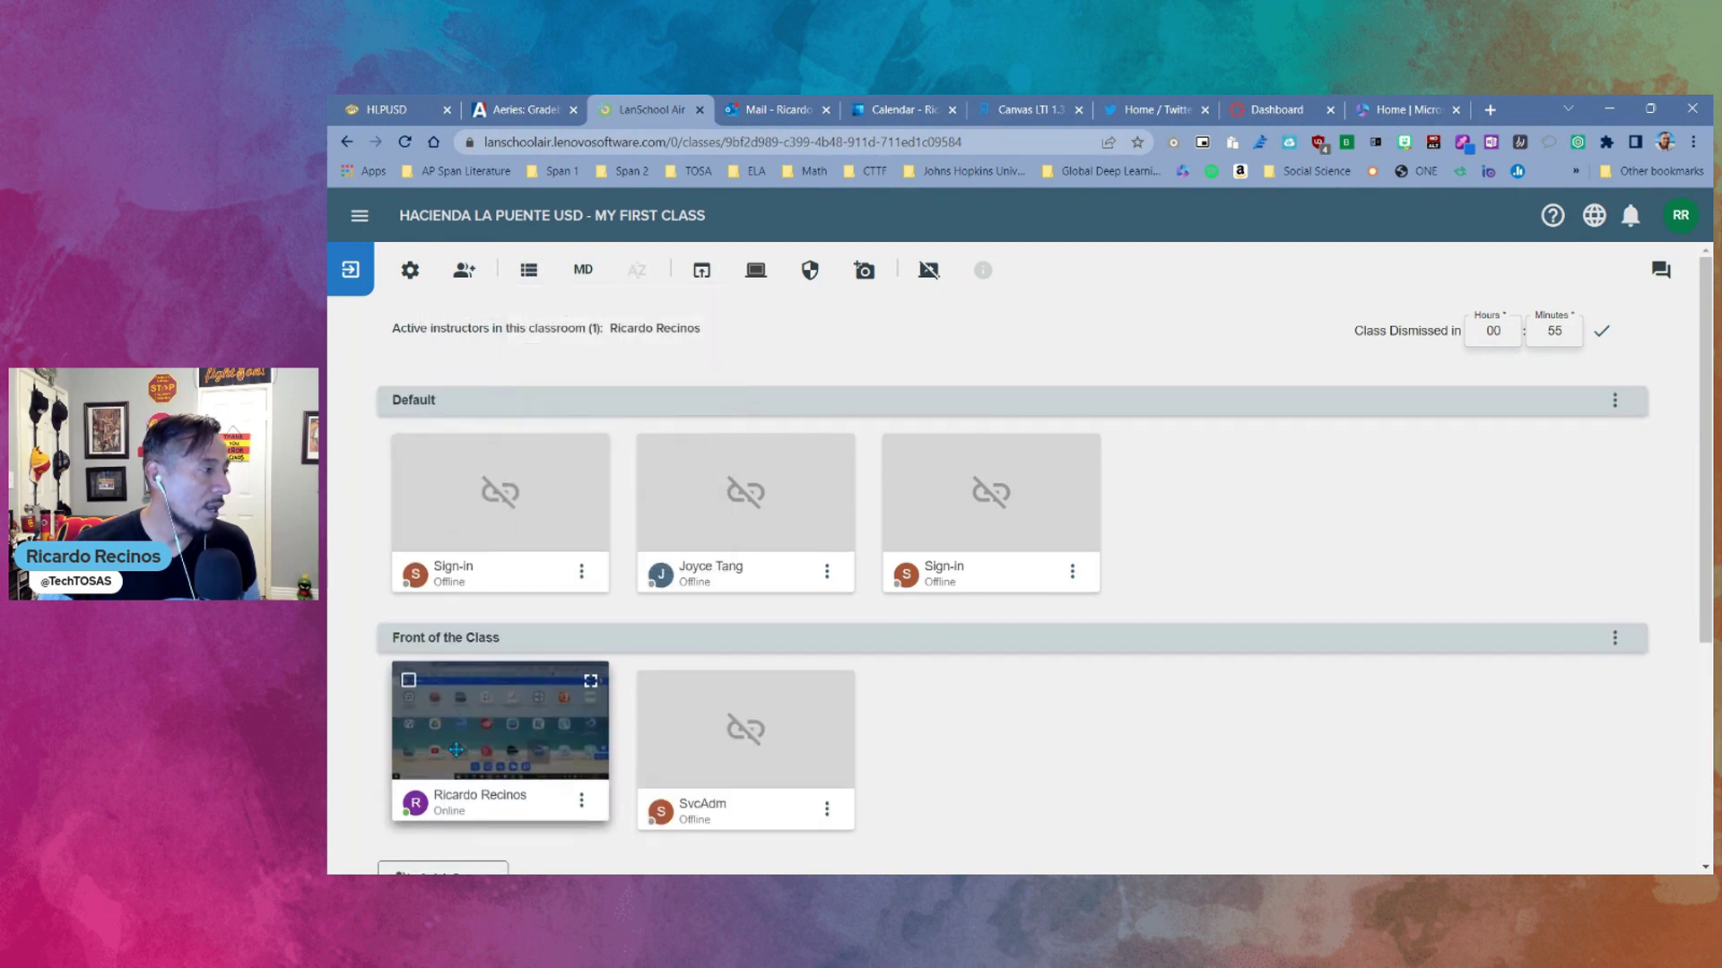
{"action": "left_click", "coordinate": [529, 270]}
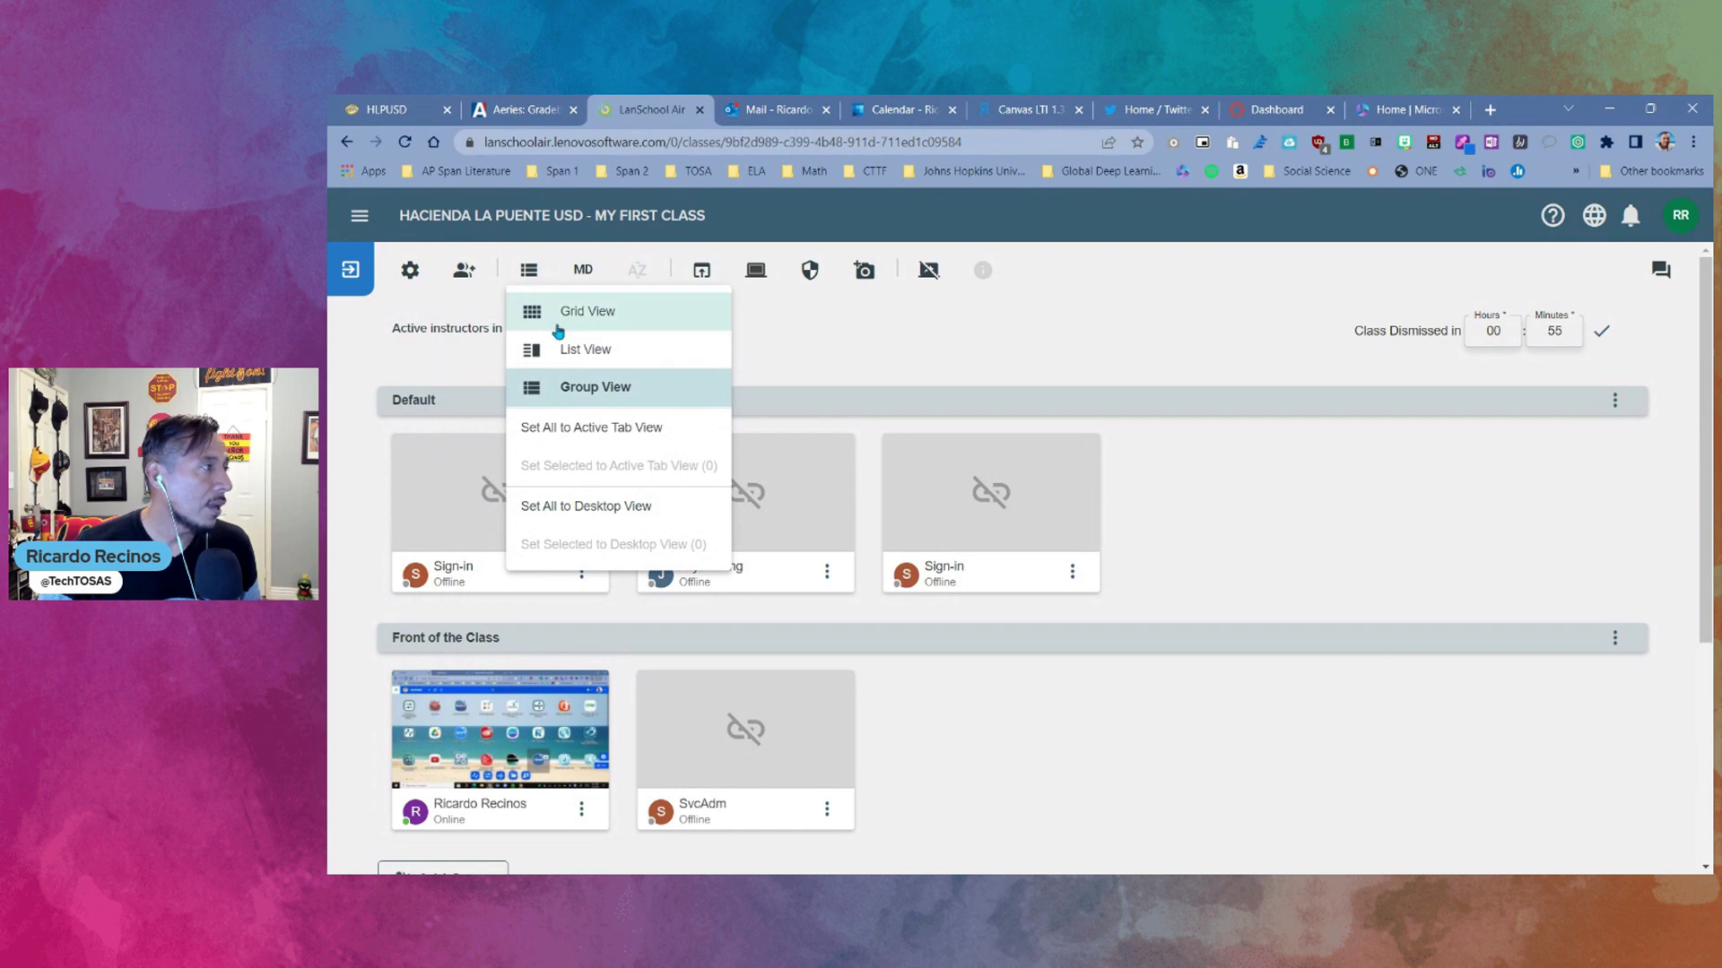
{"action": "left_click", "coordinate": [572, 349]}
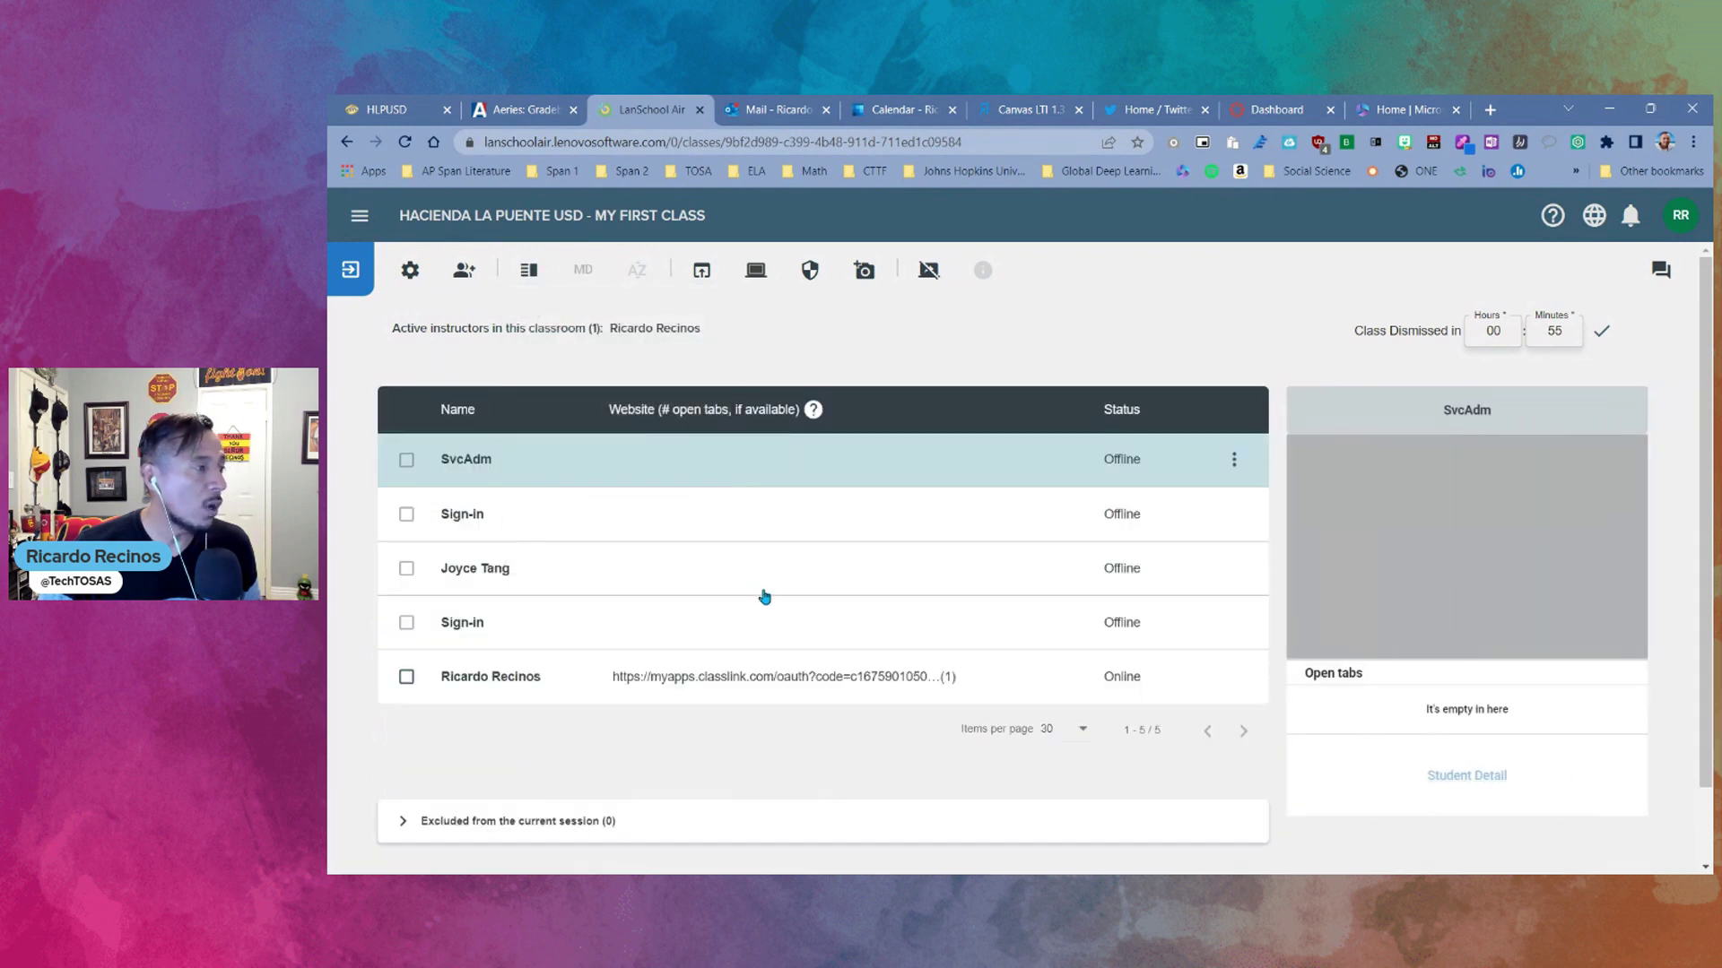
{"action": "left_click", "coordinate": [450, 690]}
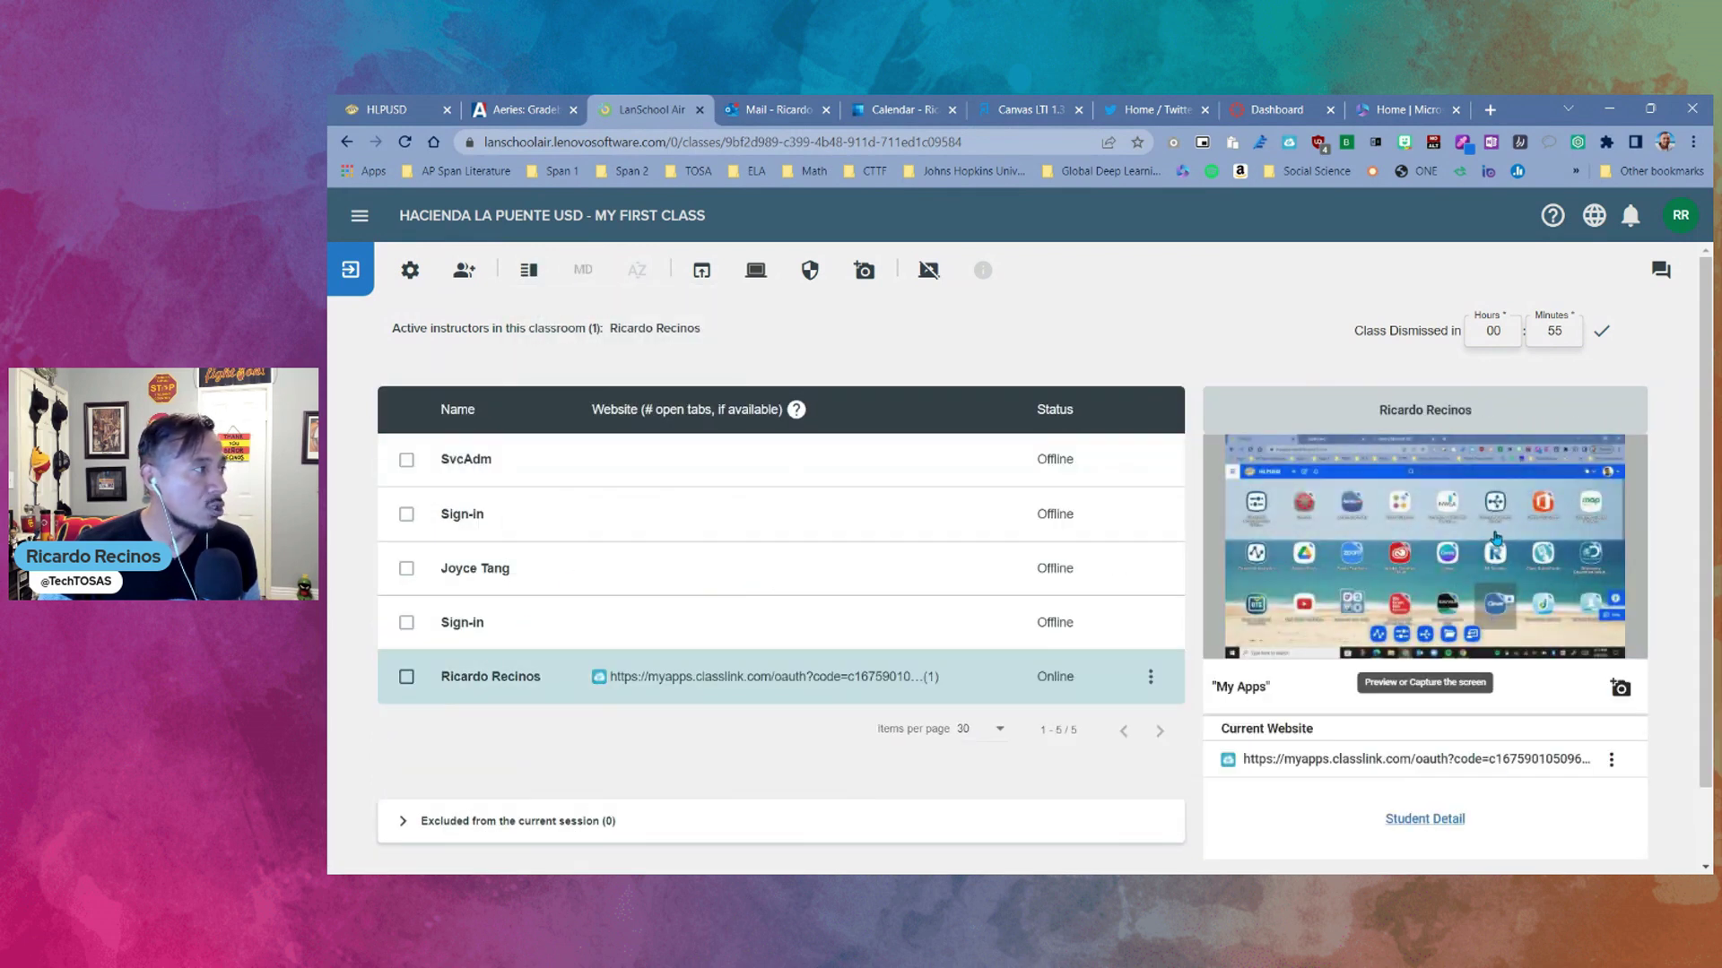
{"action": "left_click", "coordinate": [529, 270]}
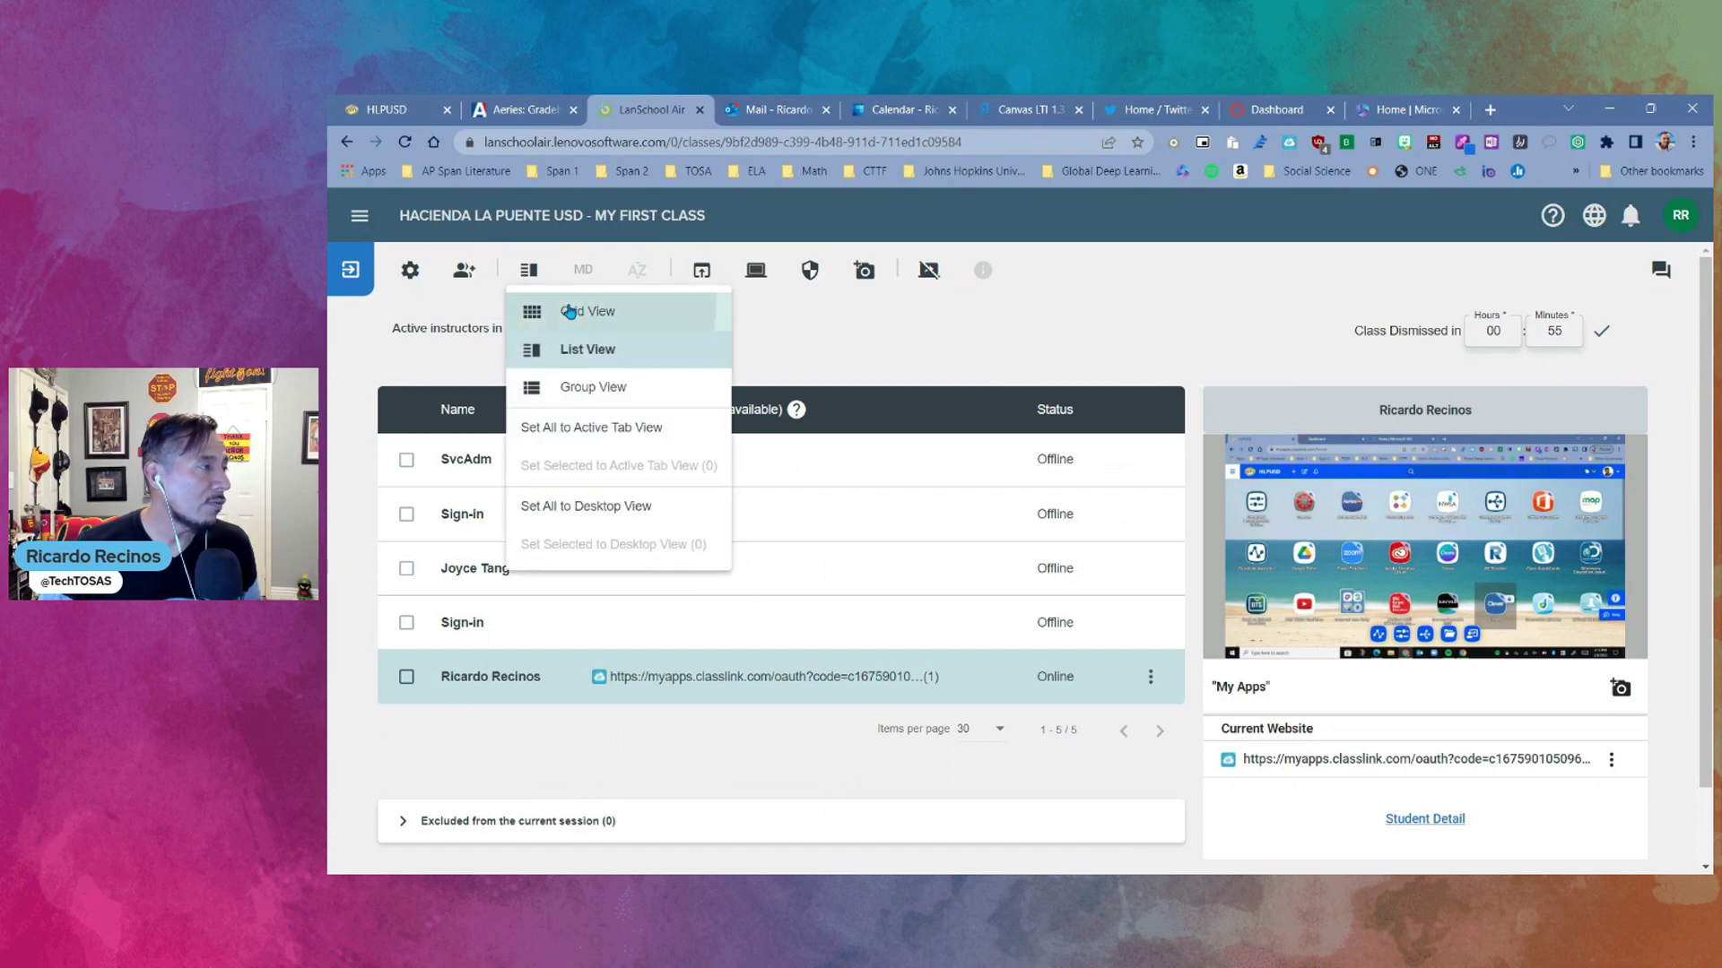
{"action": "left_click", "coordinate": [570, 312]}
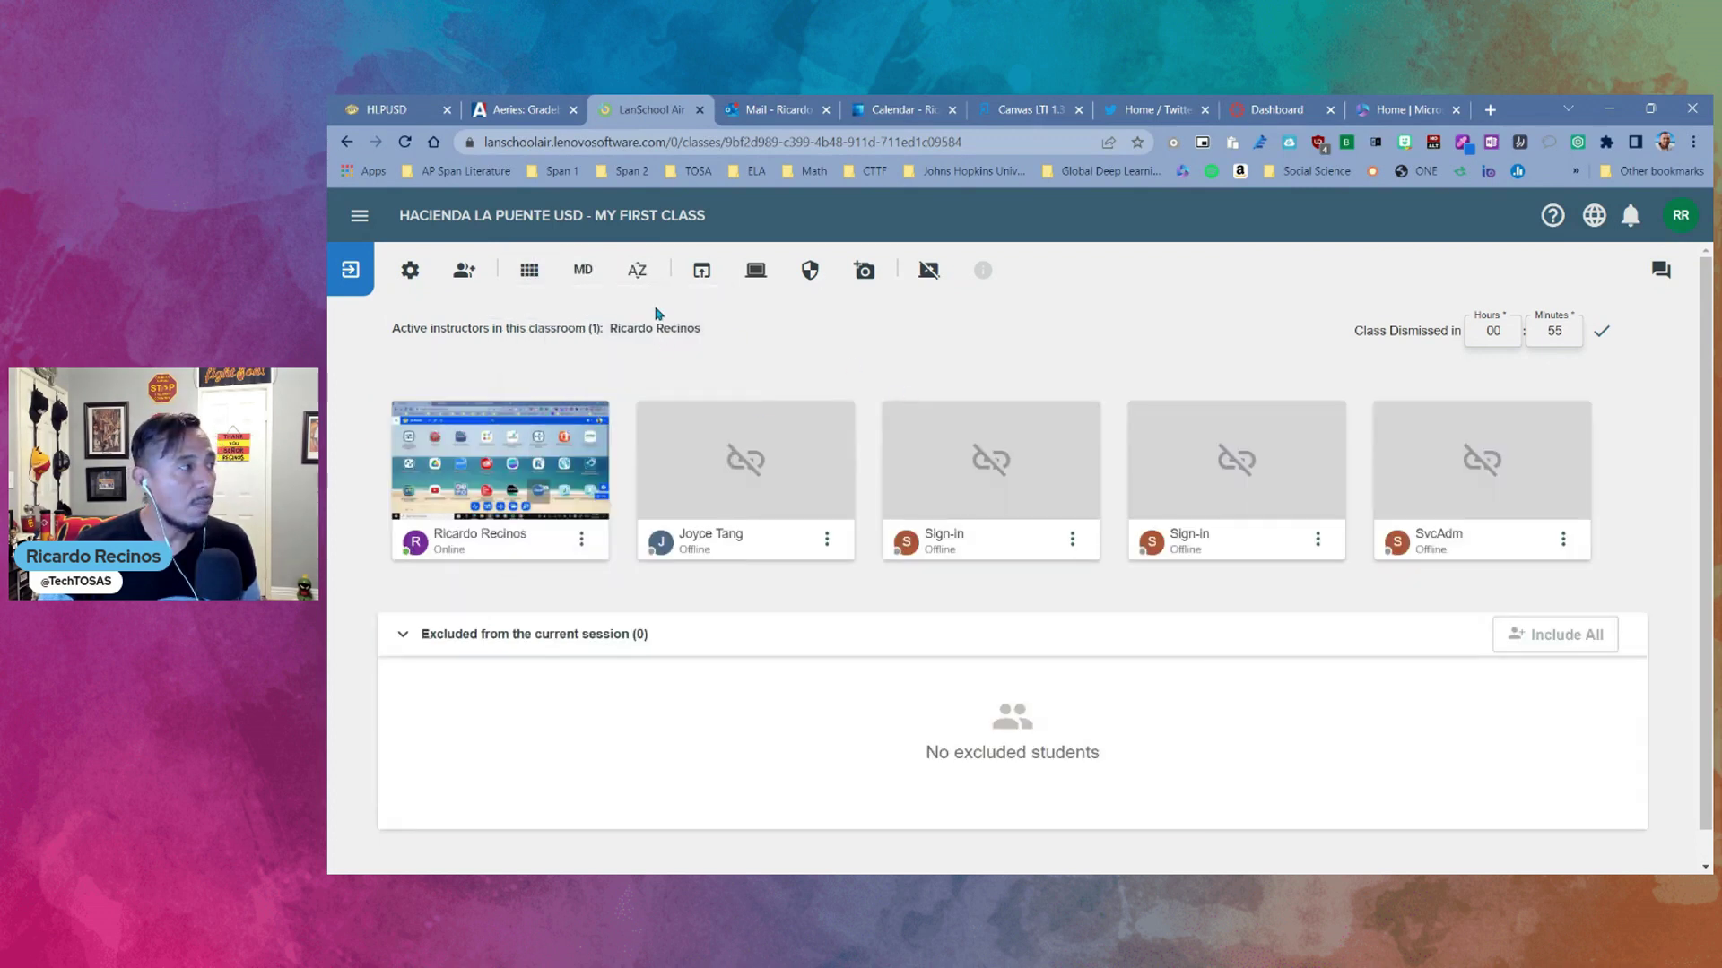
- Switch back to Group View and open the online student's three-dot actions menu
{"action": "left_click", "coordinate": [638, 272]}
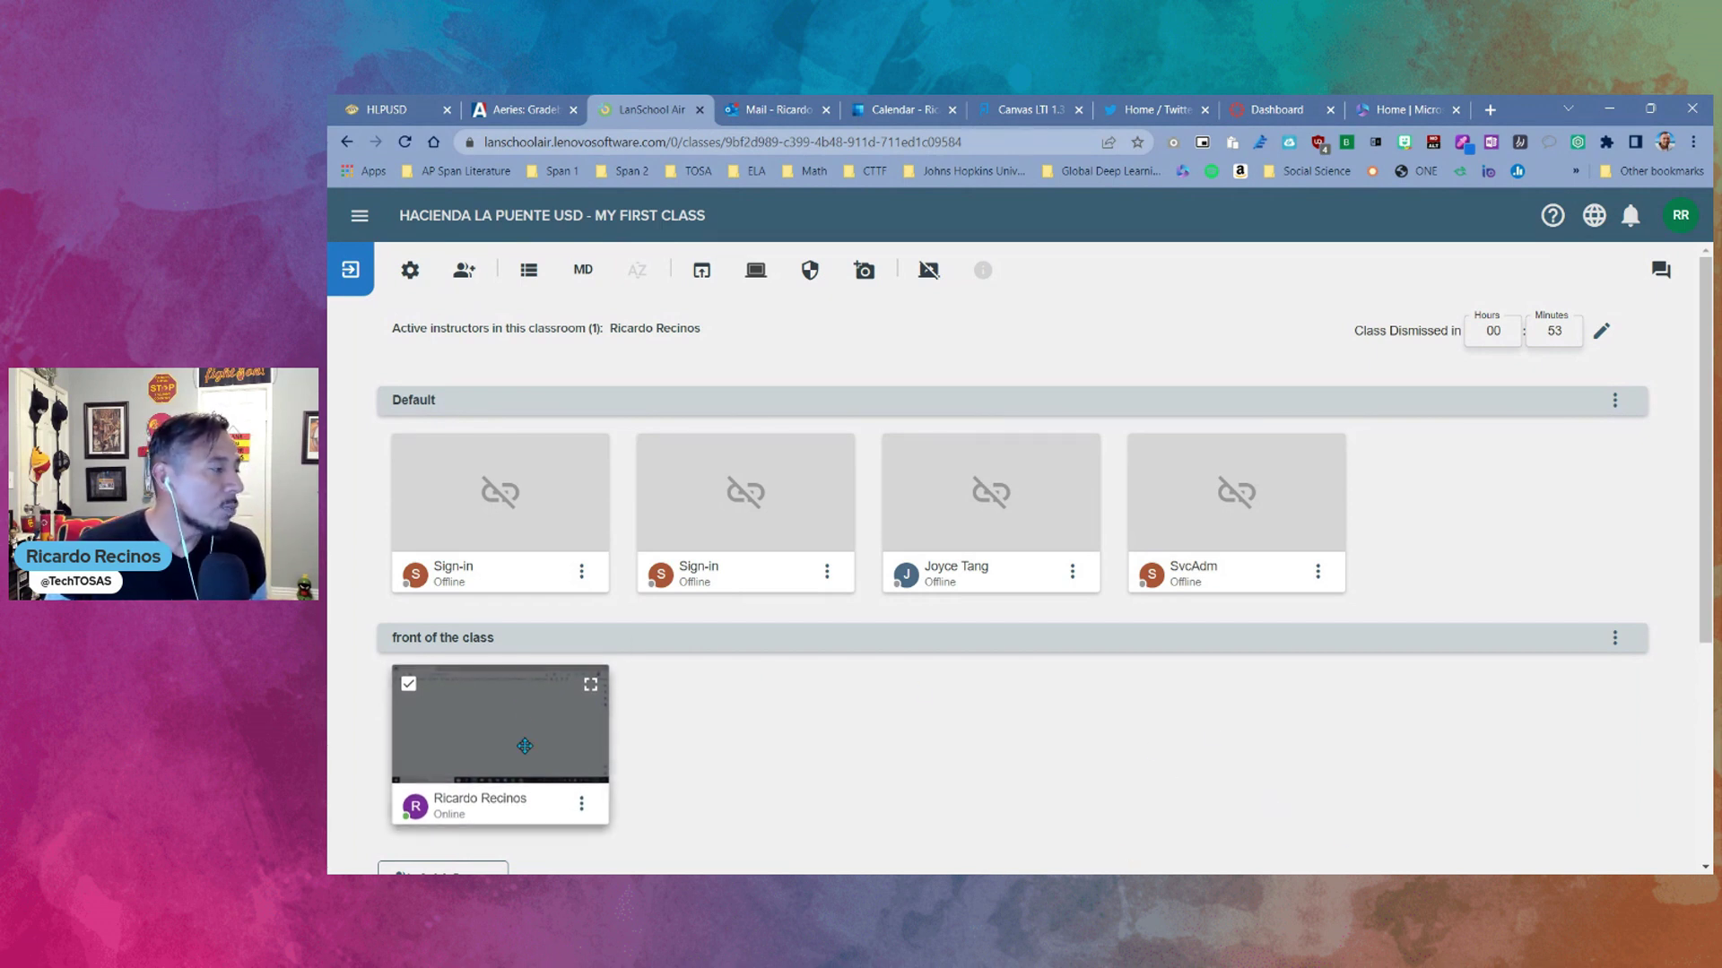
{"action": "left_click", "coordinate": [583, 805]}
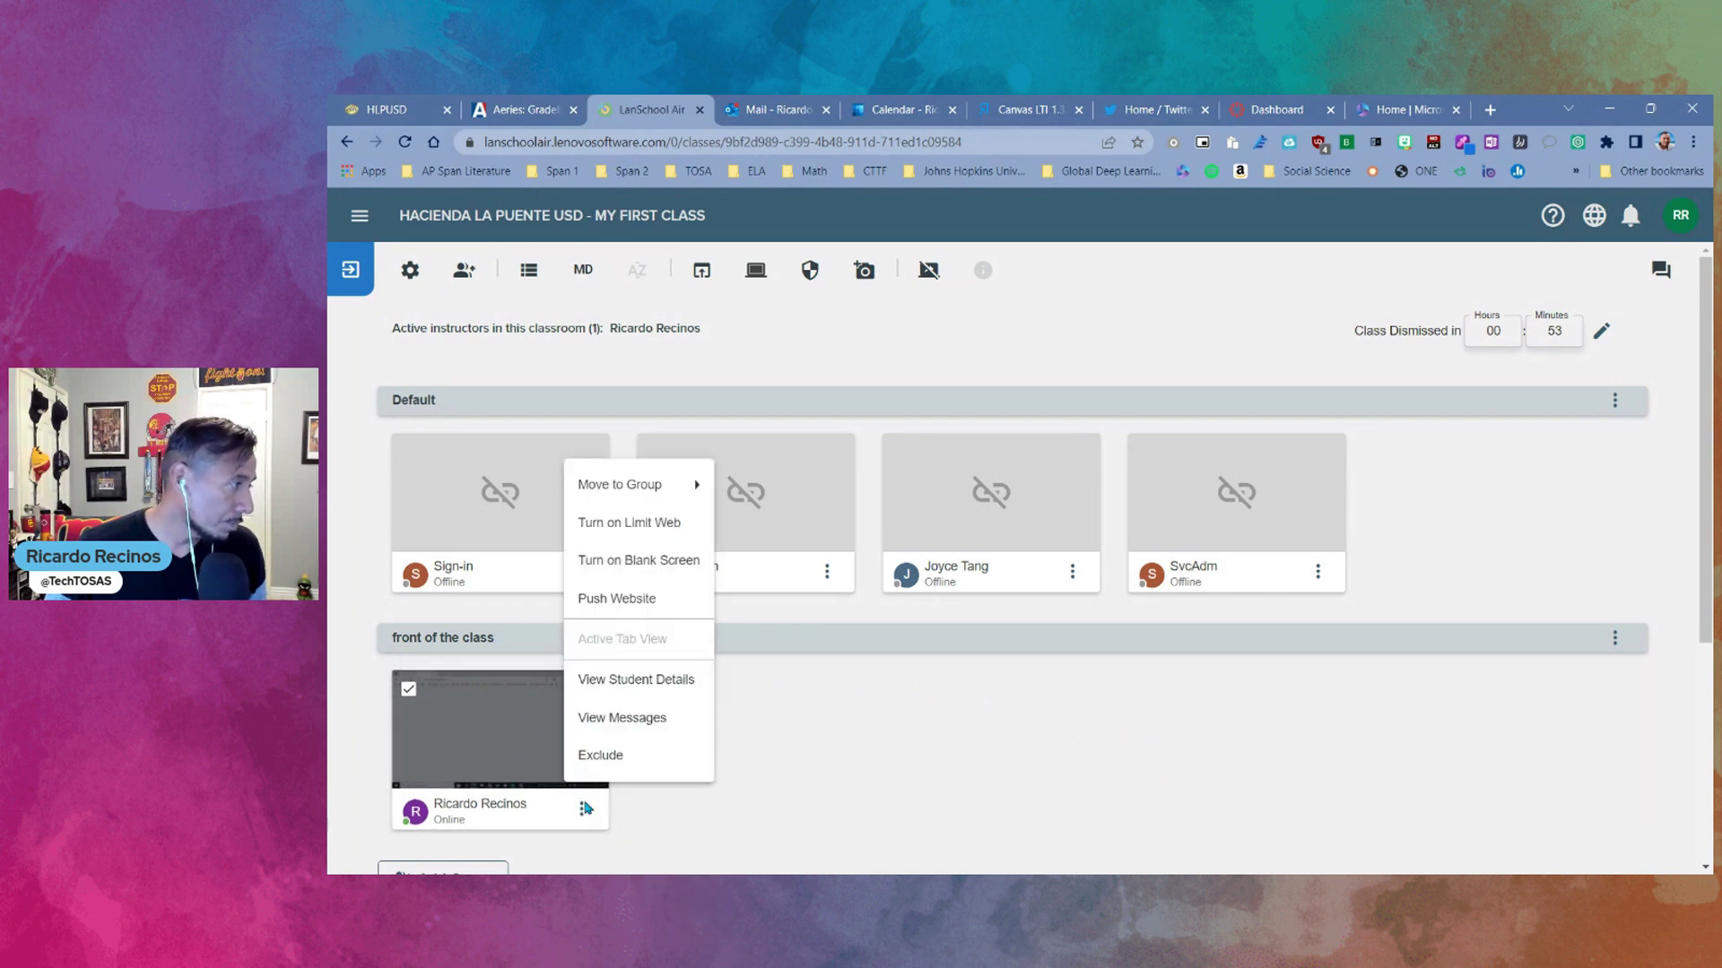
- Close msedge and Spotify from the online student's Student Details apps list
{"action": "left_click", "coordinate": [644, 684]}
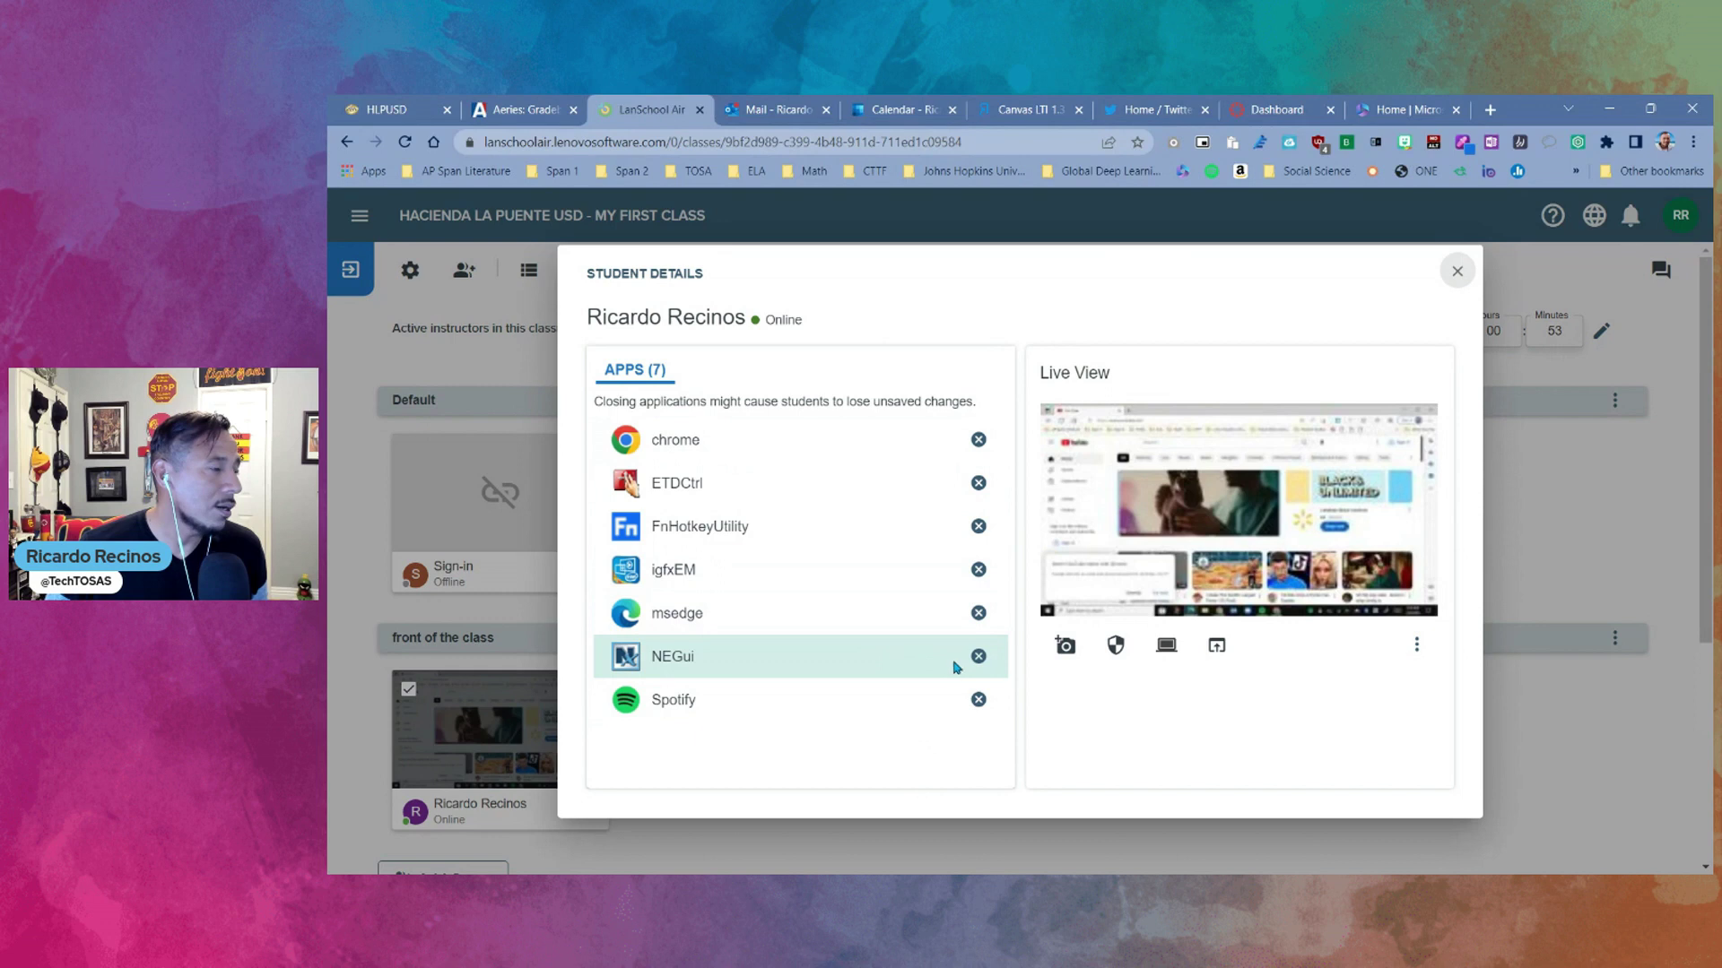
{"action": "left_click", "coordinate": [979, 613]}
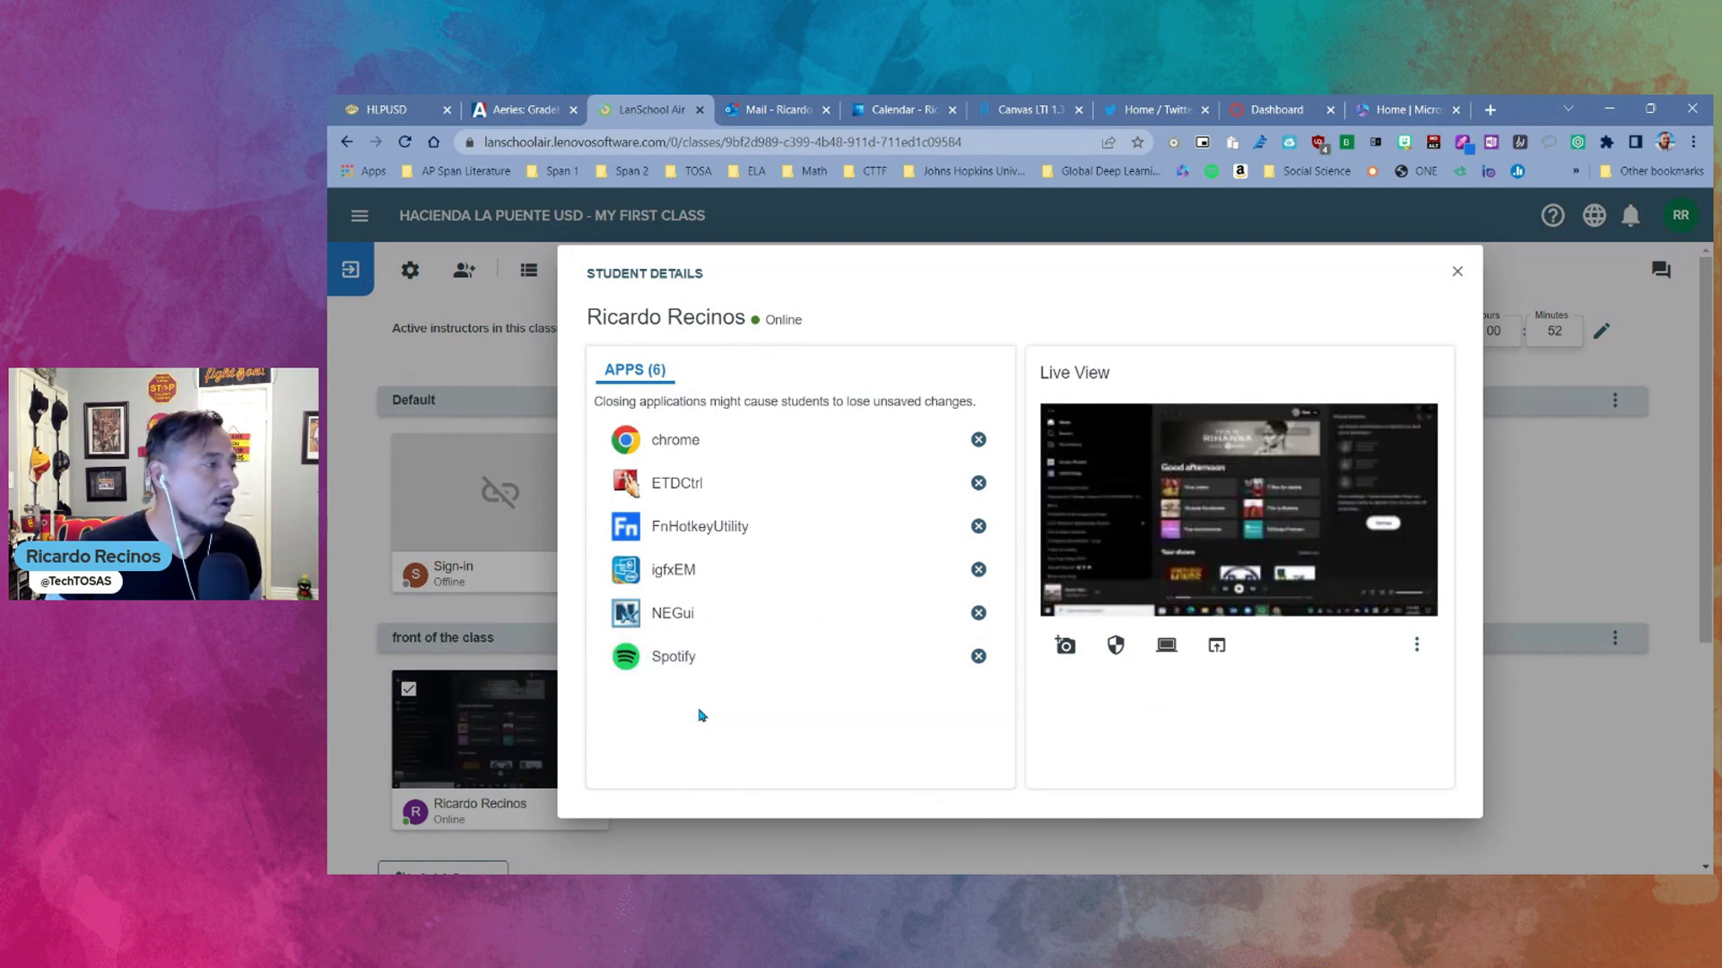
{"action": "left_click", "coordinate": [979, 659]}
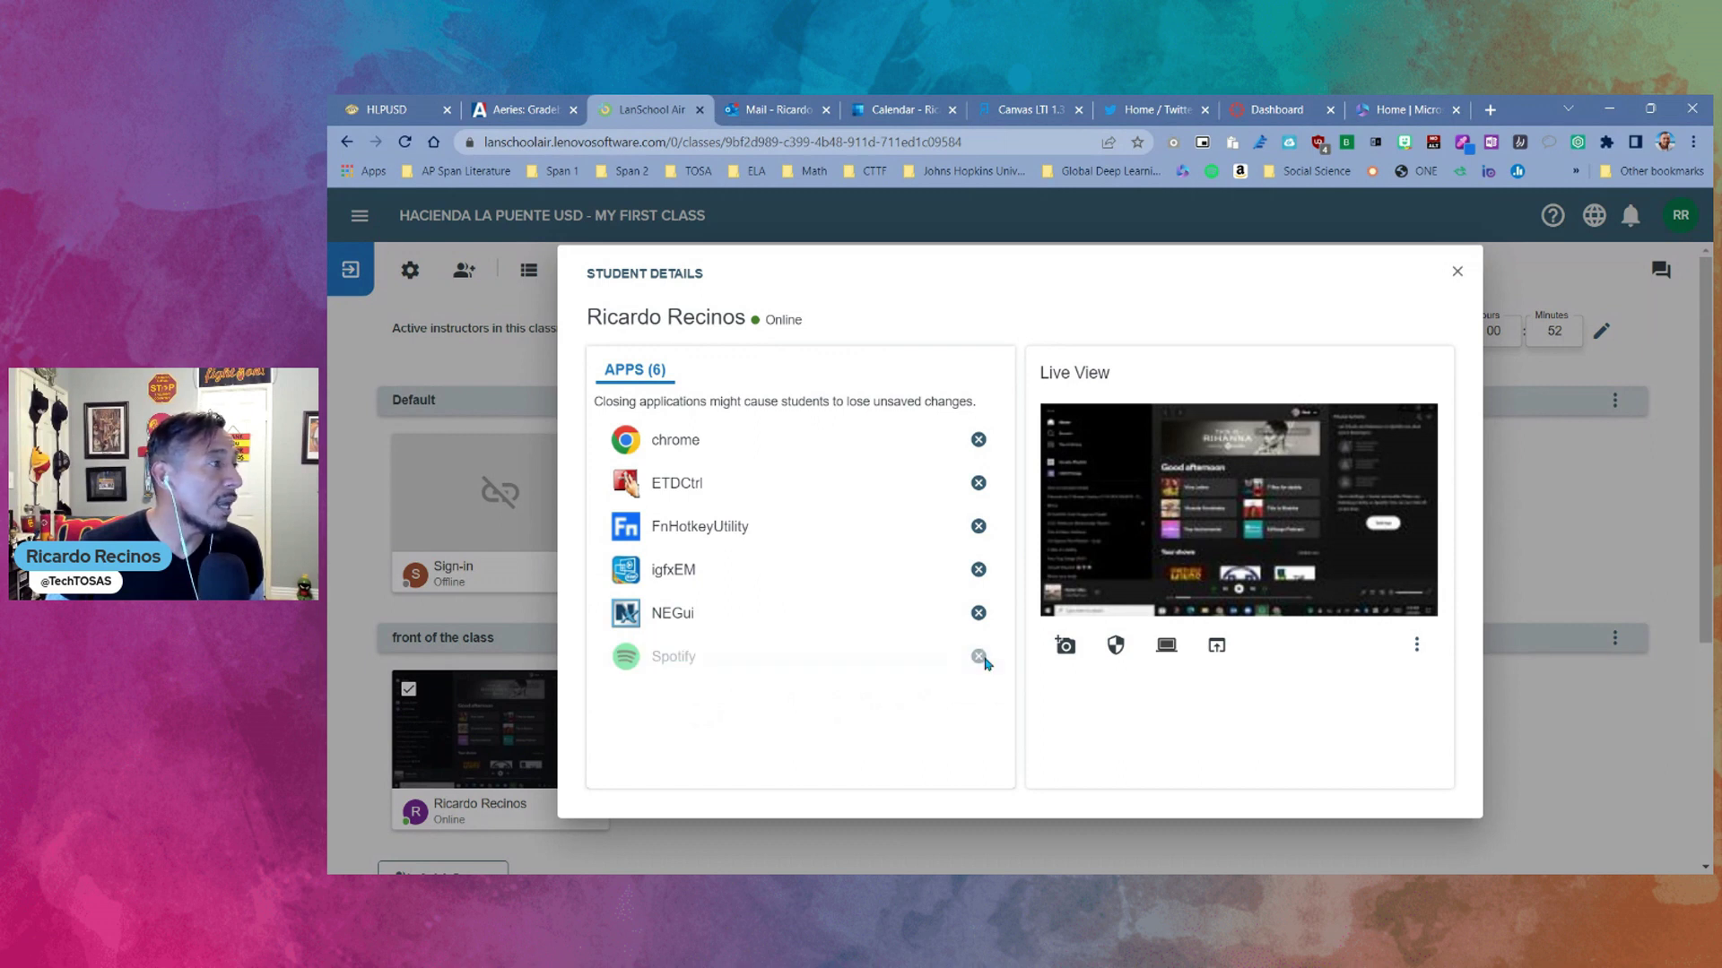
{"action": "left_click", "coordinate": [1458, 273]}
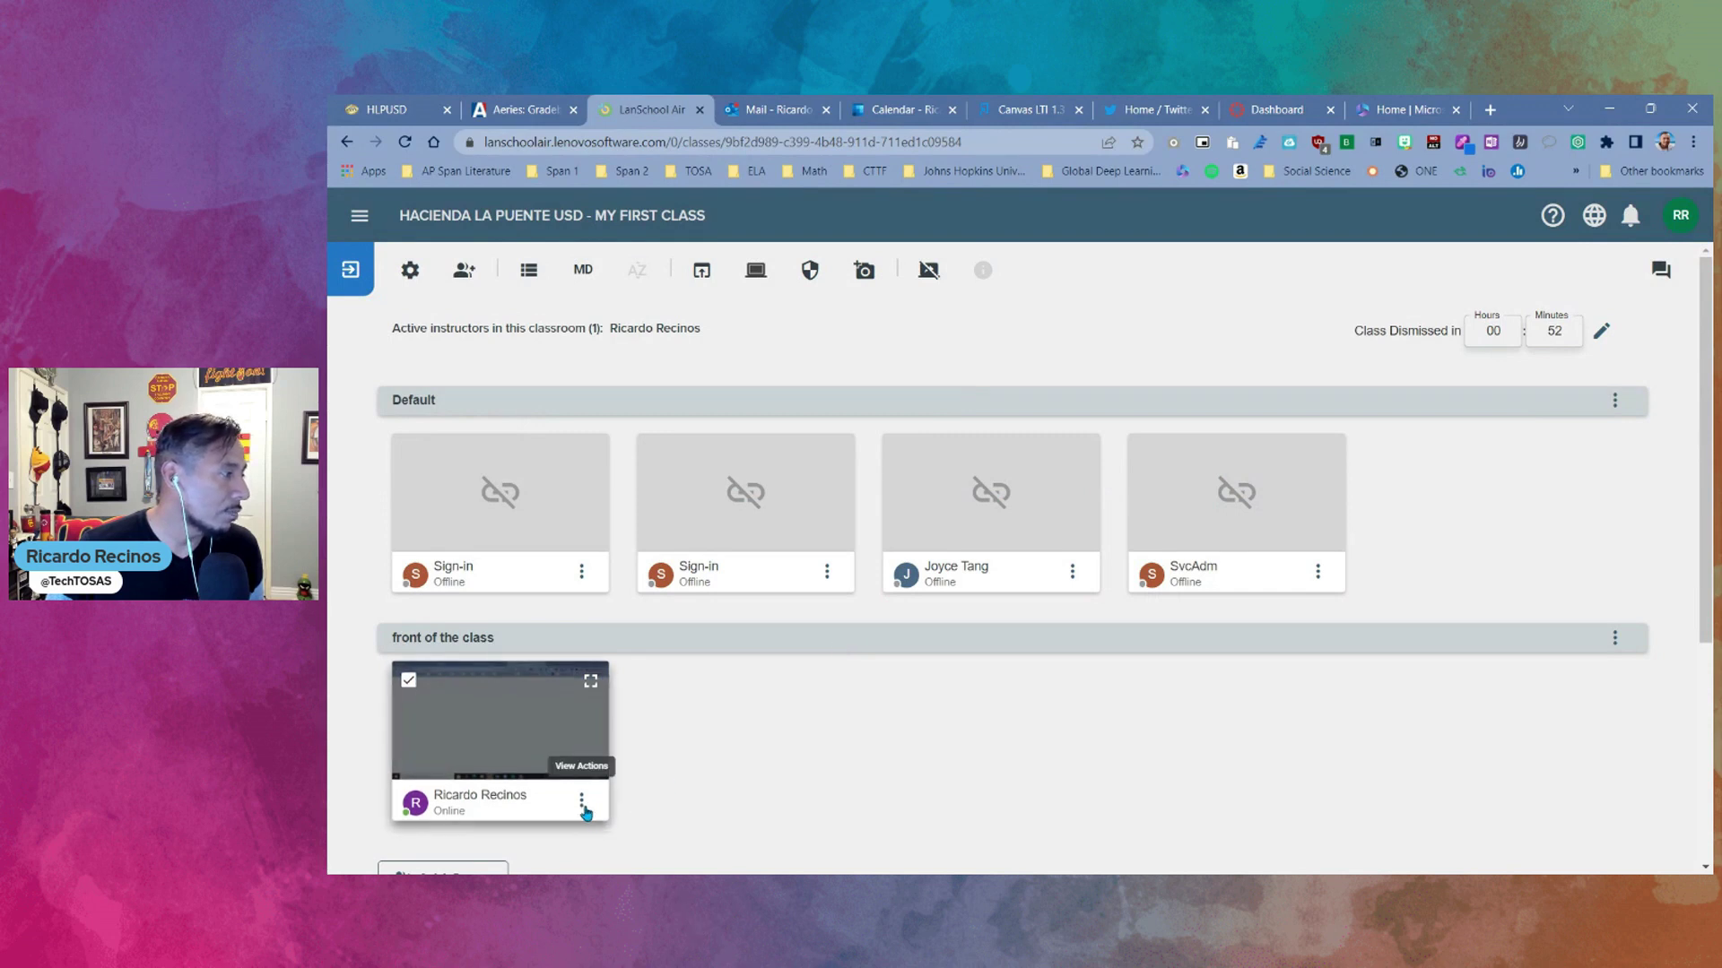
{"action": "left_click", "coordinate": [584, 806]}
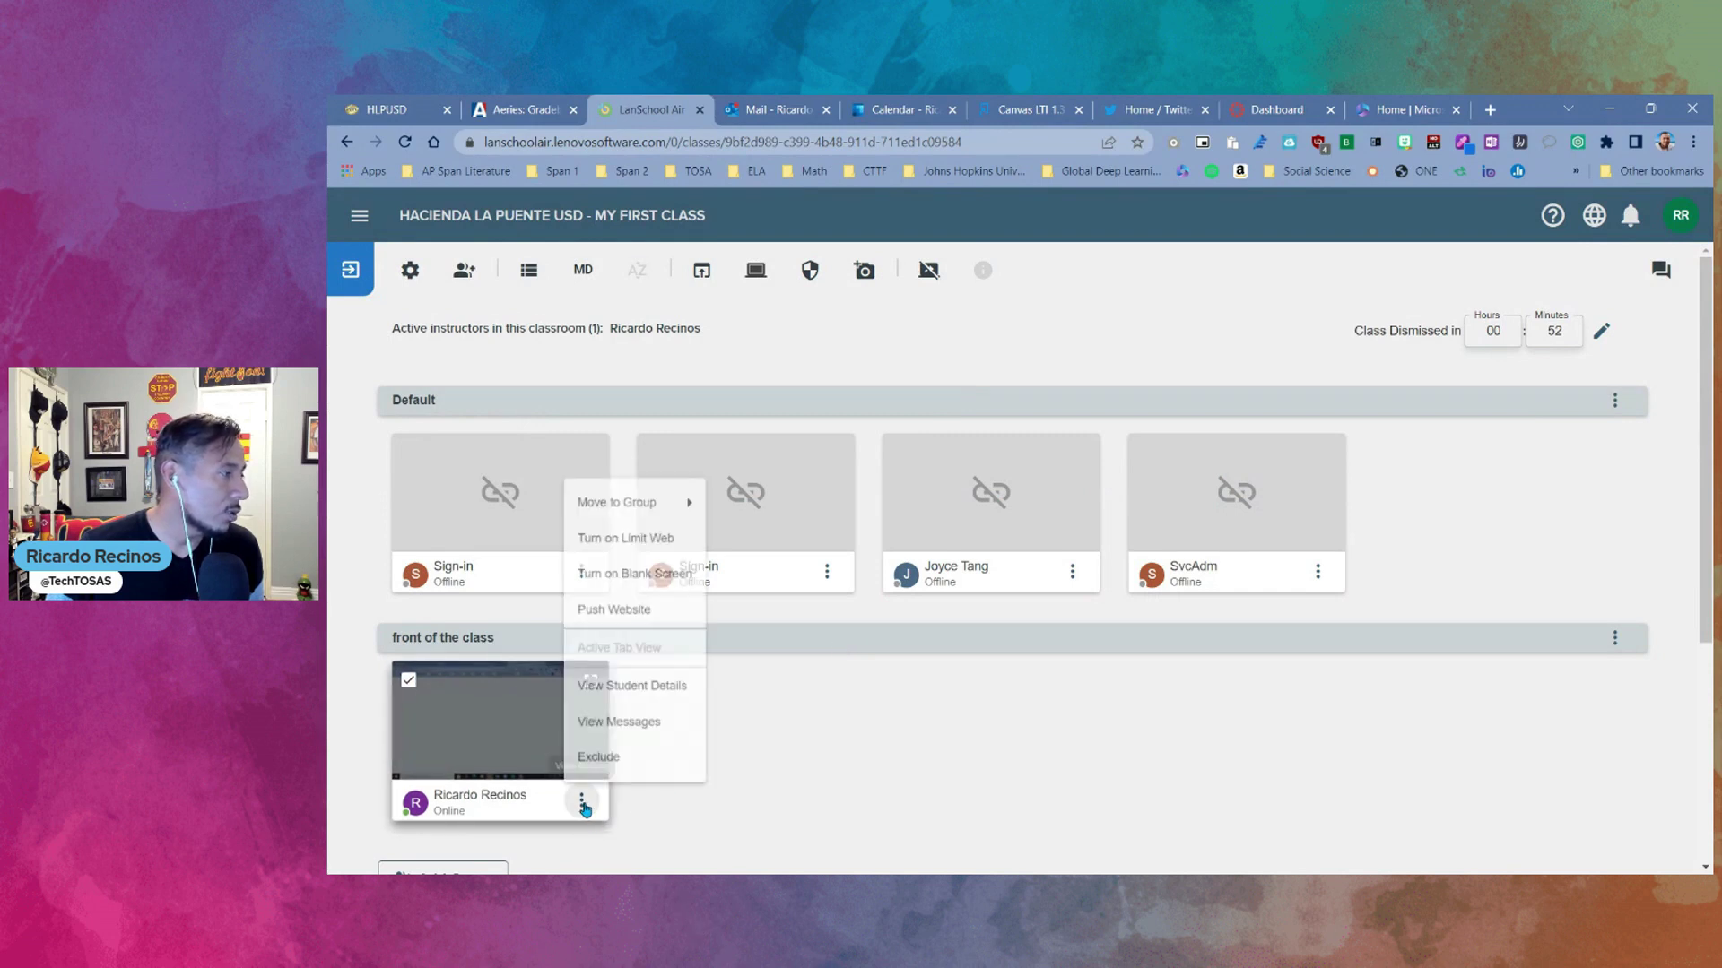
- Check the online student's details show Apps (5), then close the dialog
{"action": "left_click", "coordinate": [650, 679]}
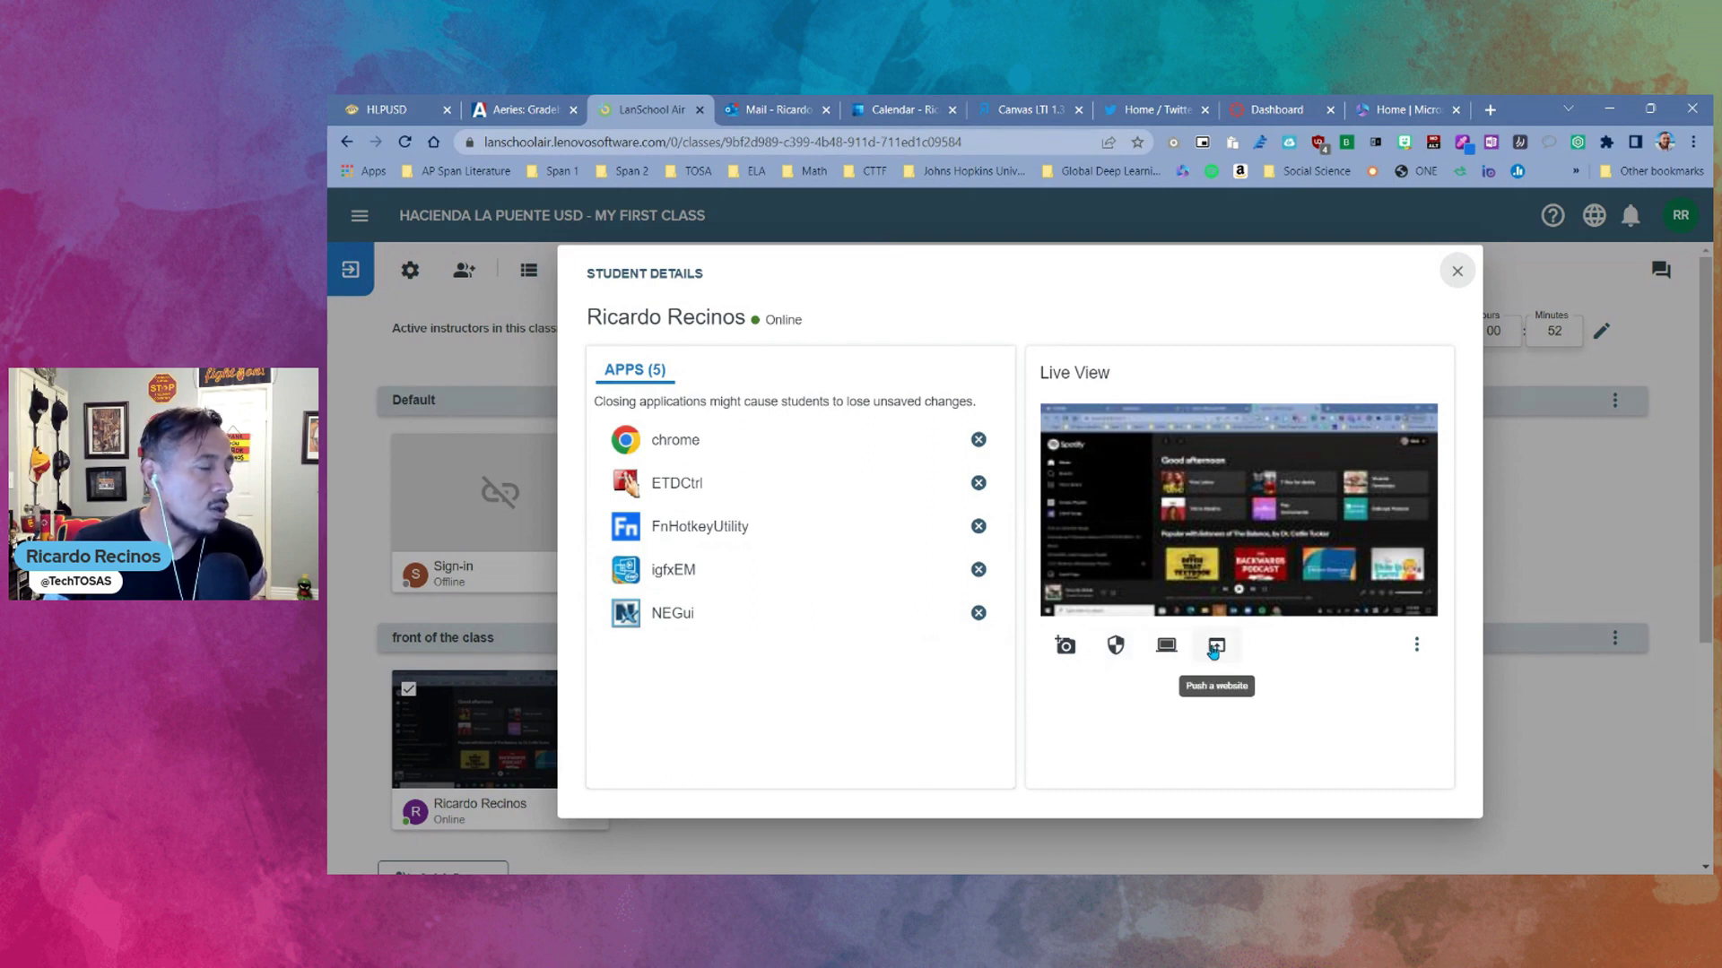
{"action": "left_click", "coordinate": [1456, 271]}
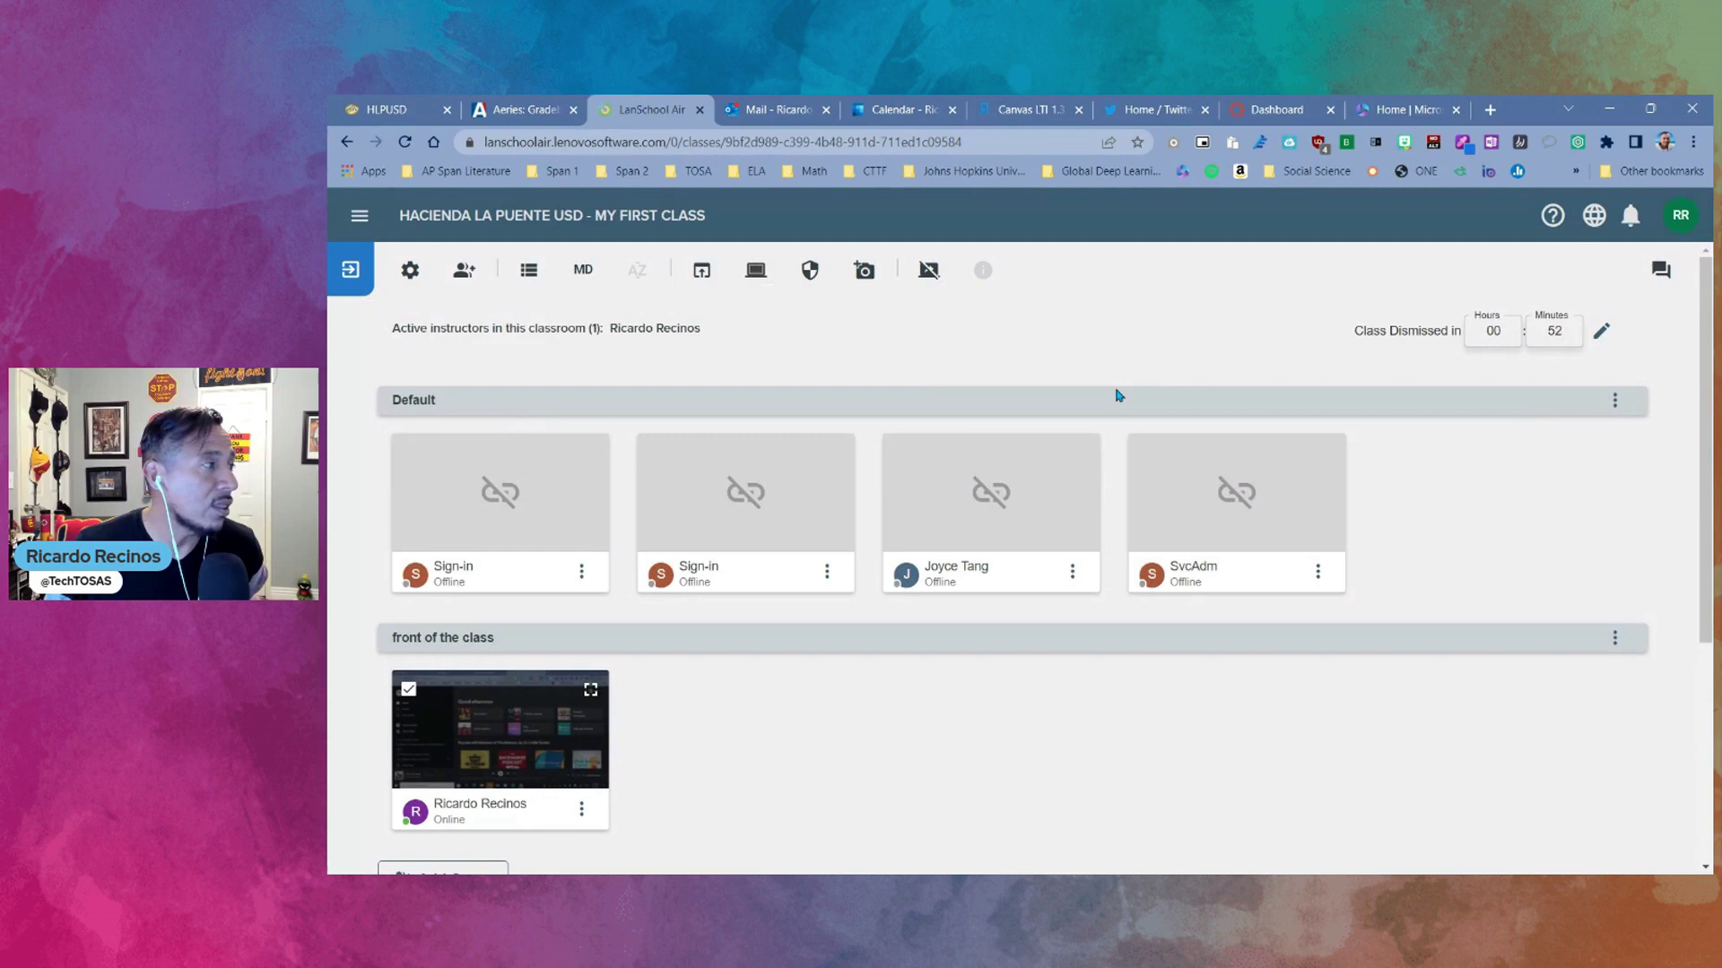
- Address the class chat to the online student and send 'stay on task'
{"action": "left_click", "coordinate": [1663, 271]}
{"action": "left_click", "coordinate": [1583, 283]}
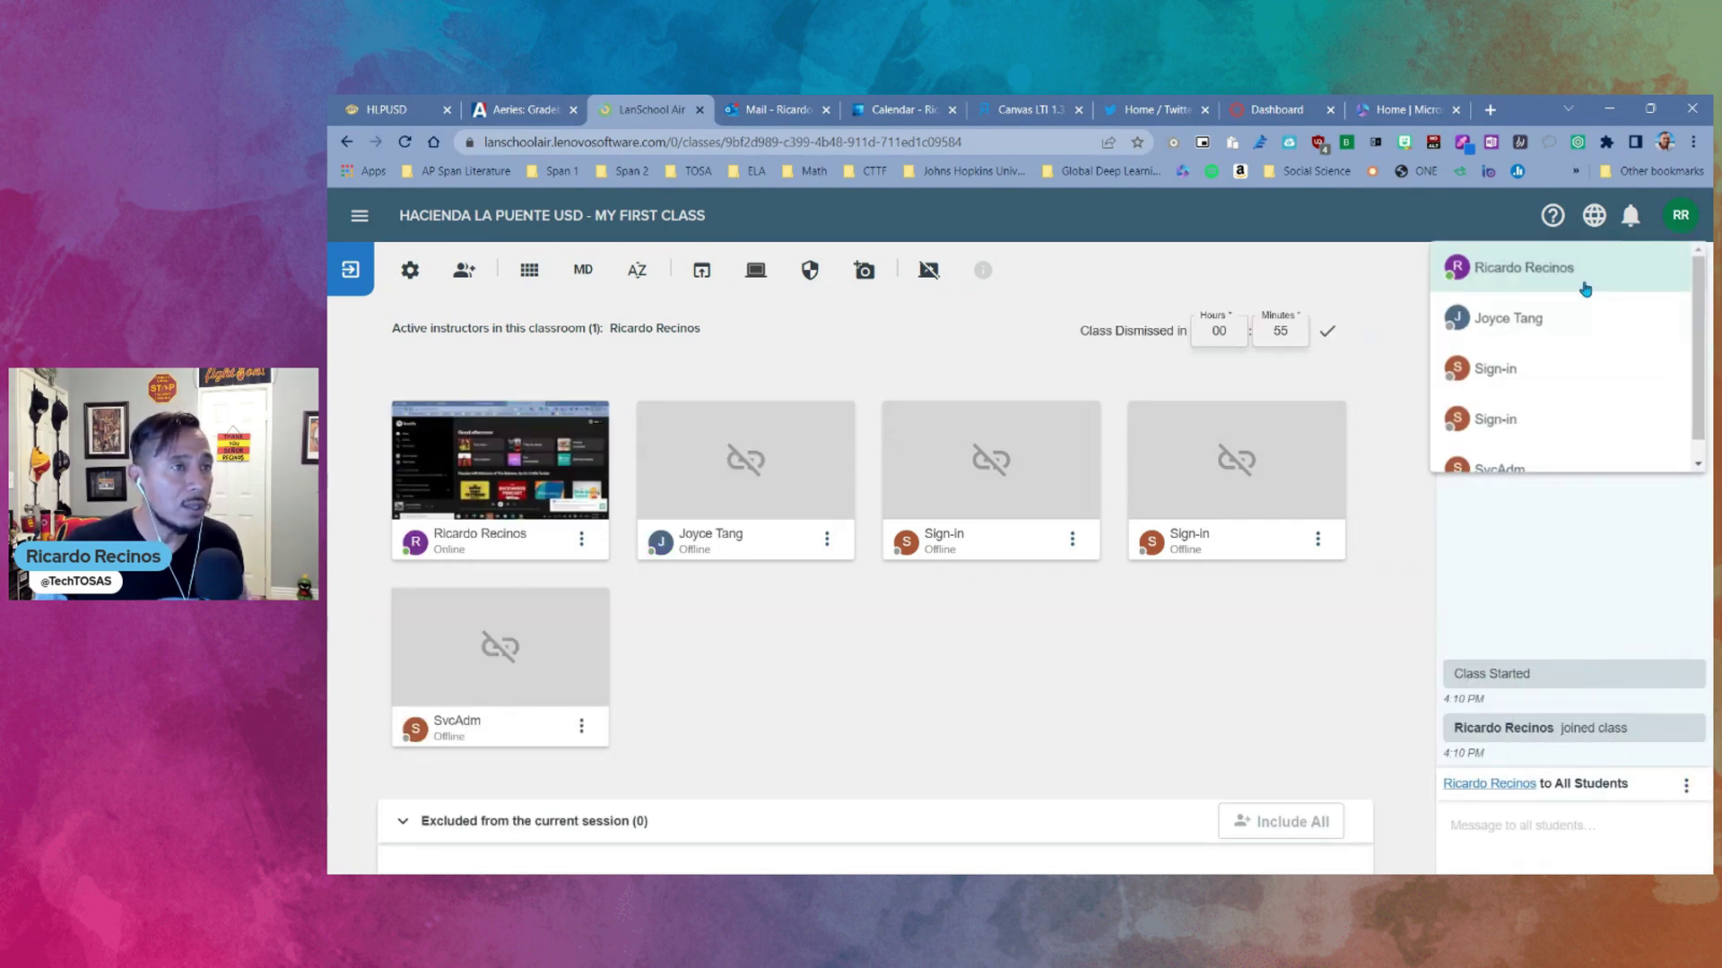
{"action": "left_click", "coordinate": [1529, 269]}
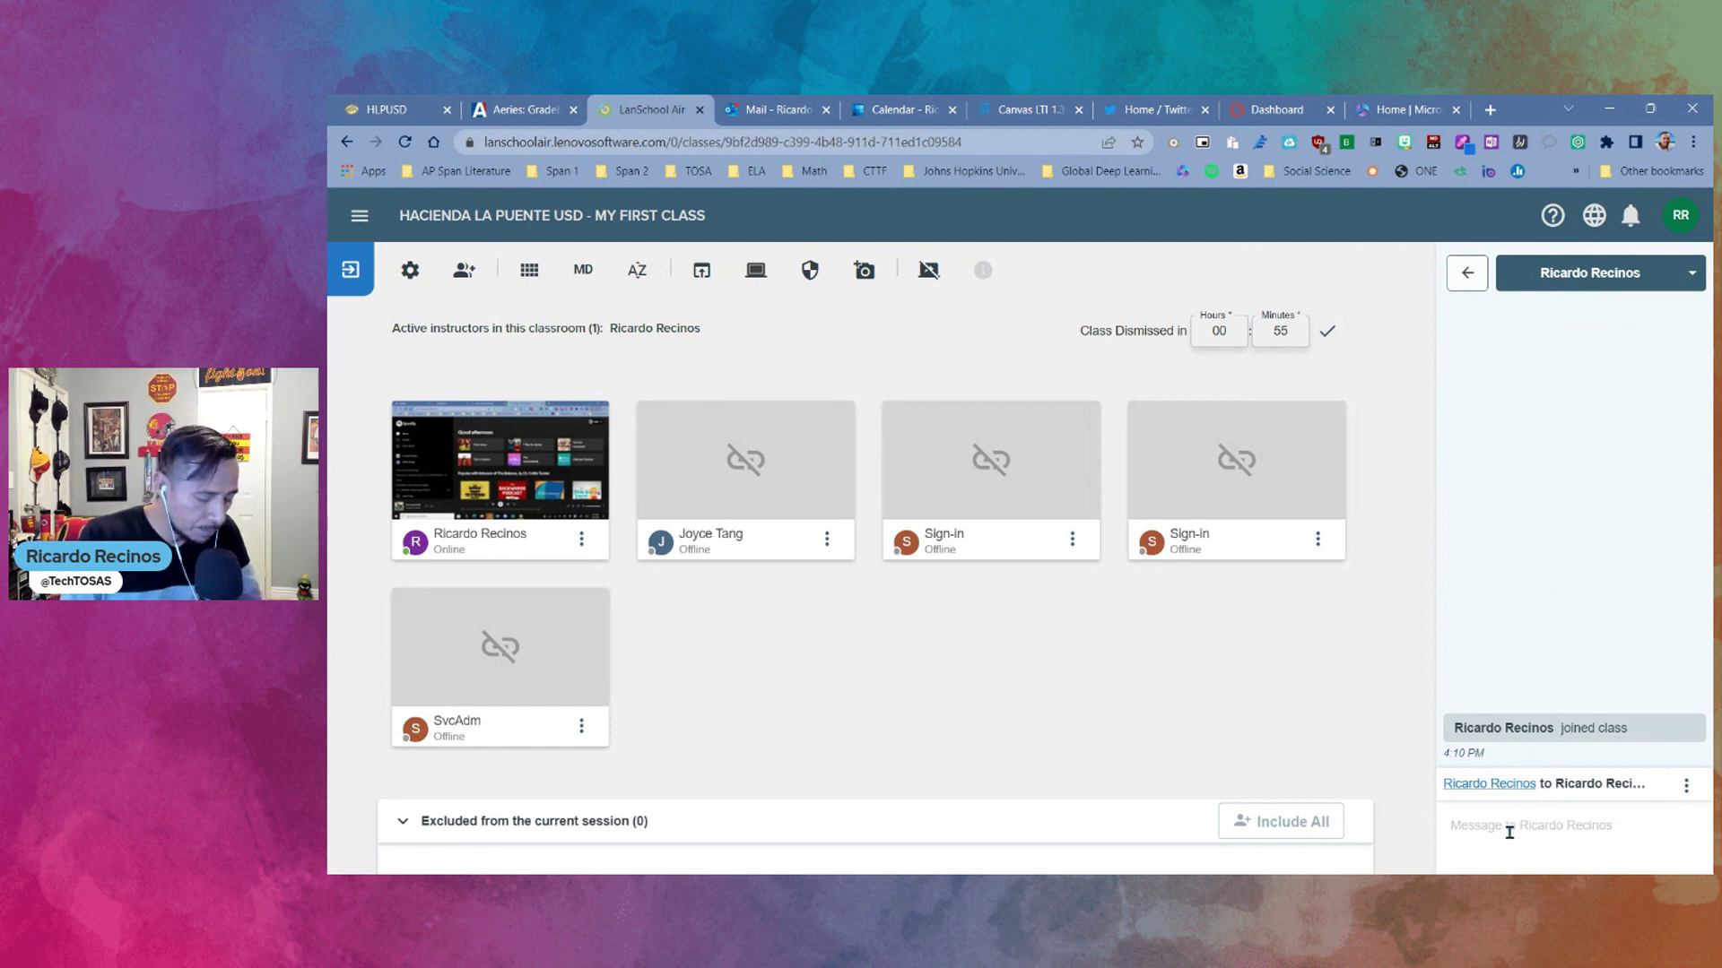
{"action": "type", "text": "s"}
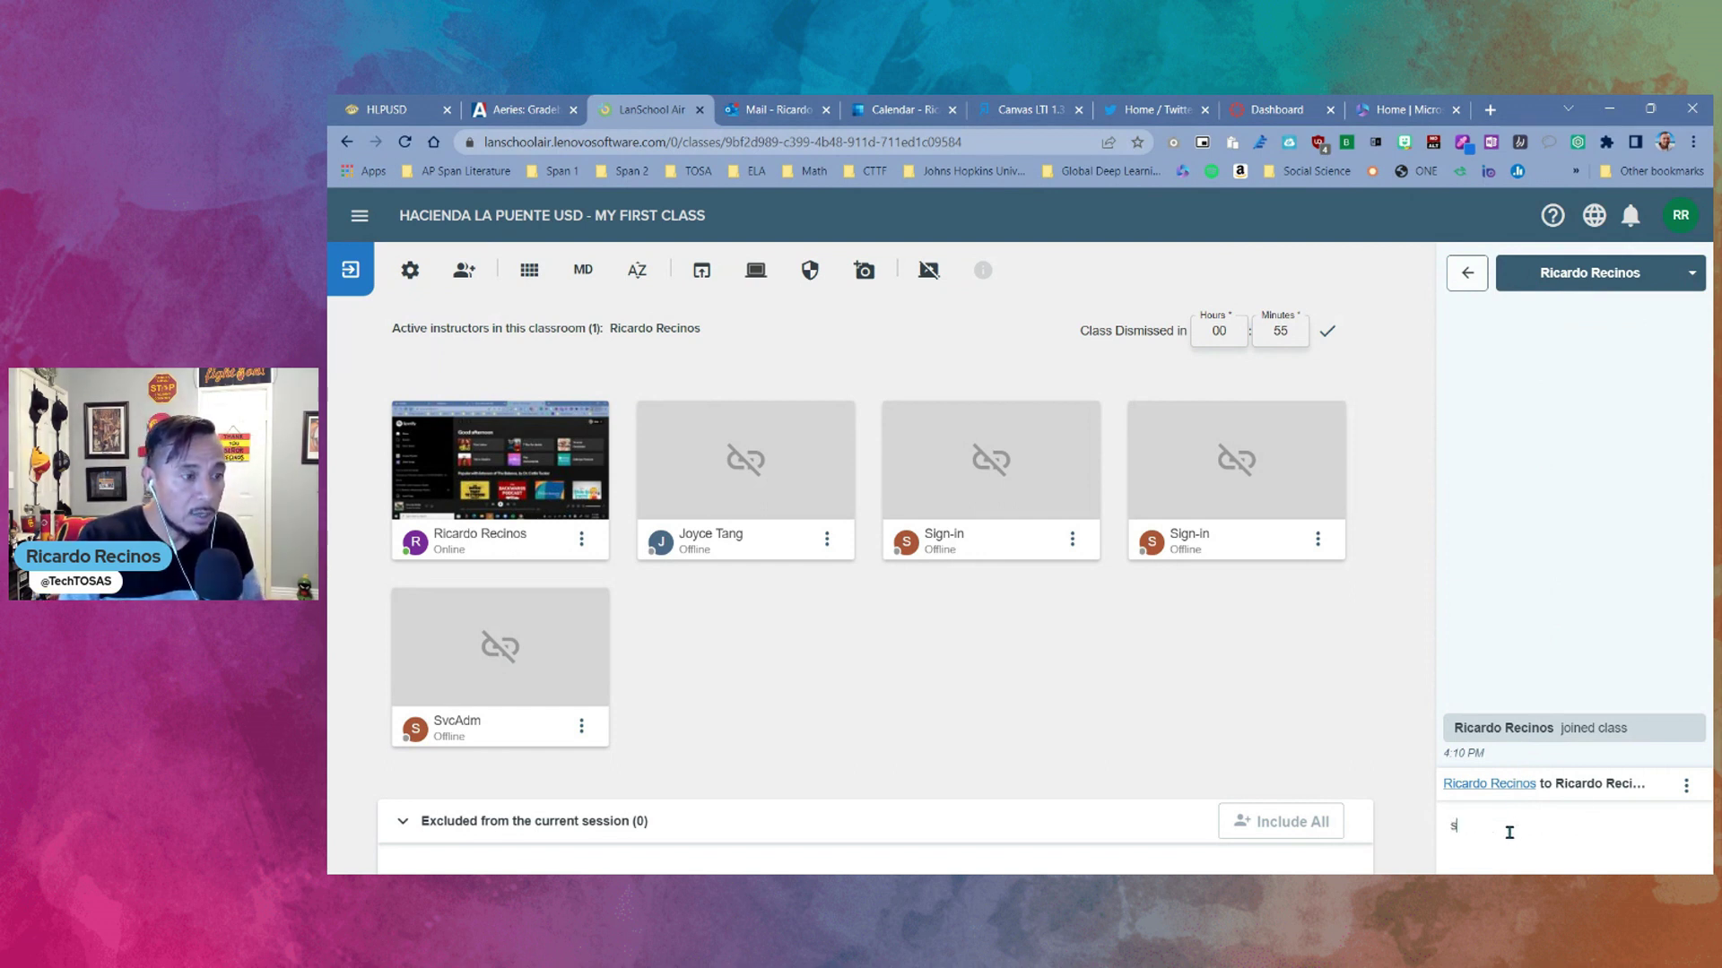
{"action": "type", "text": "tay on task"}
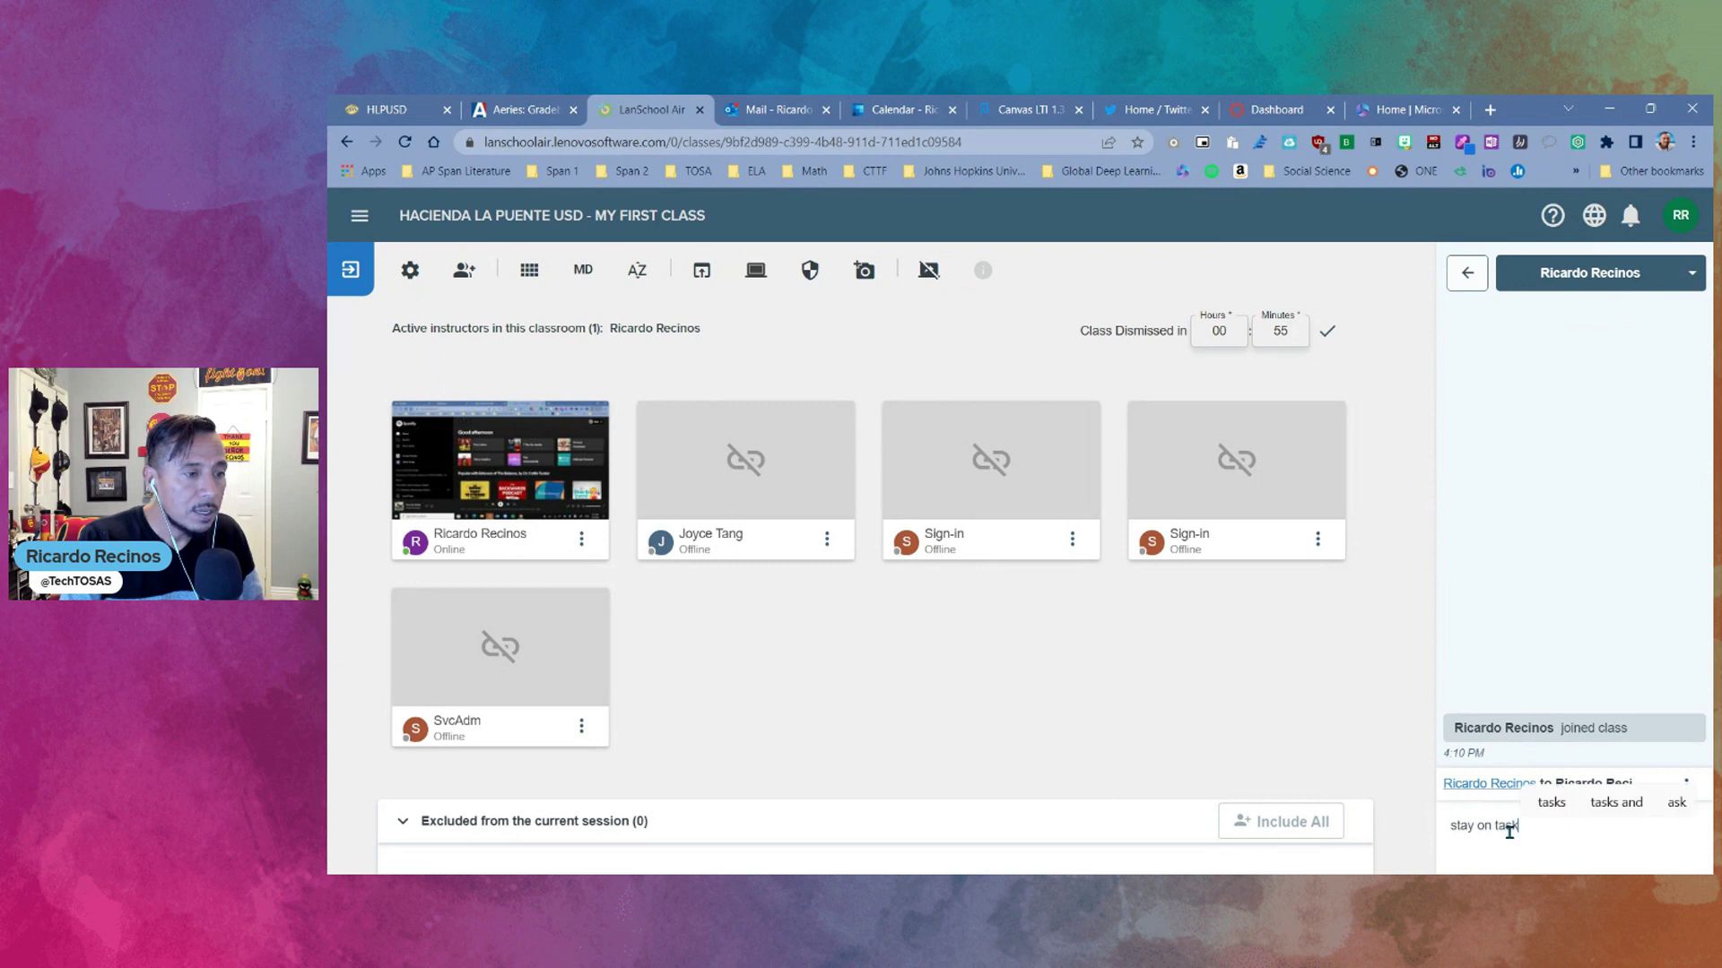
{"action": "key", "text": "Return"}
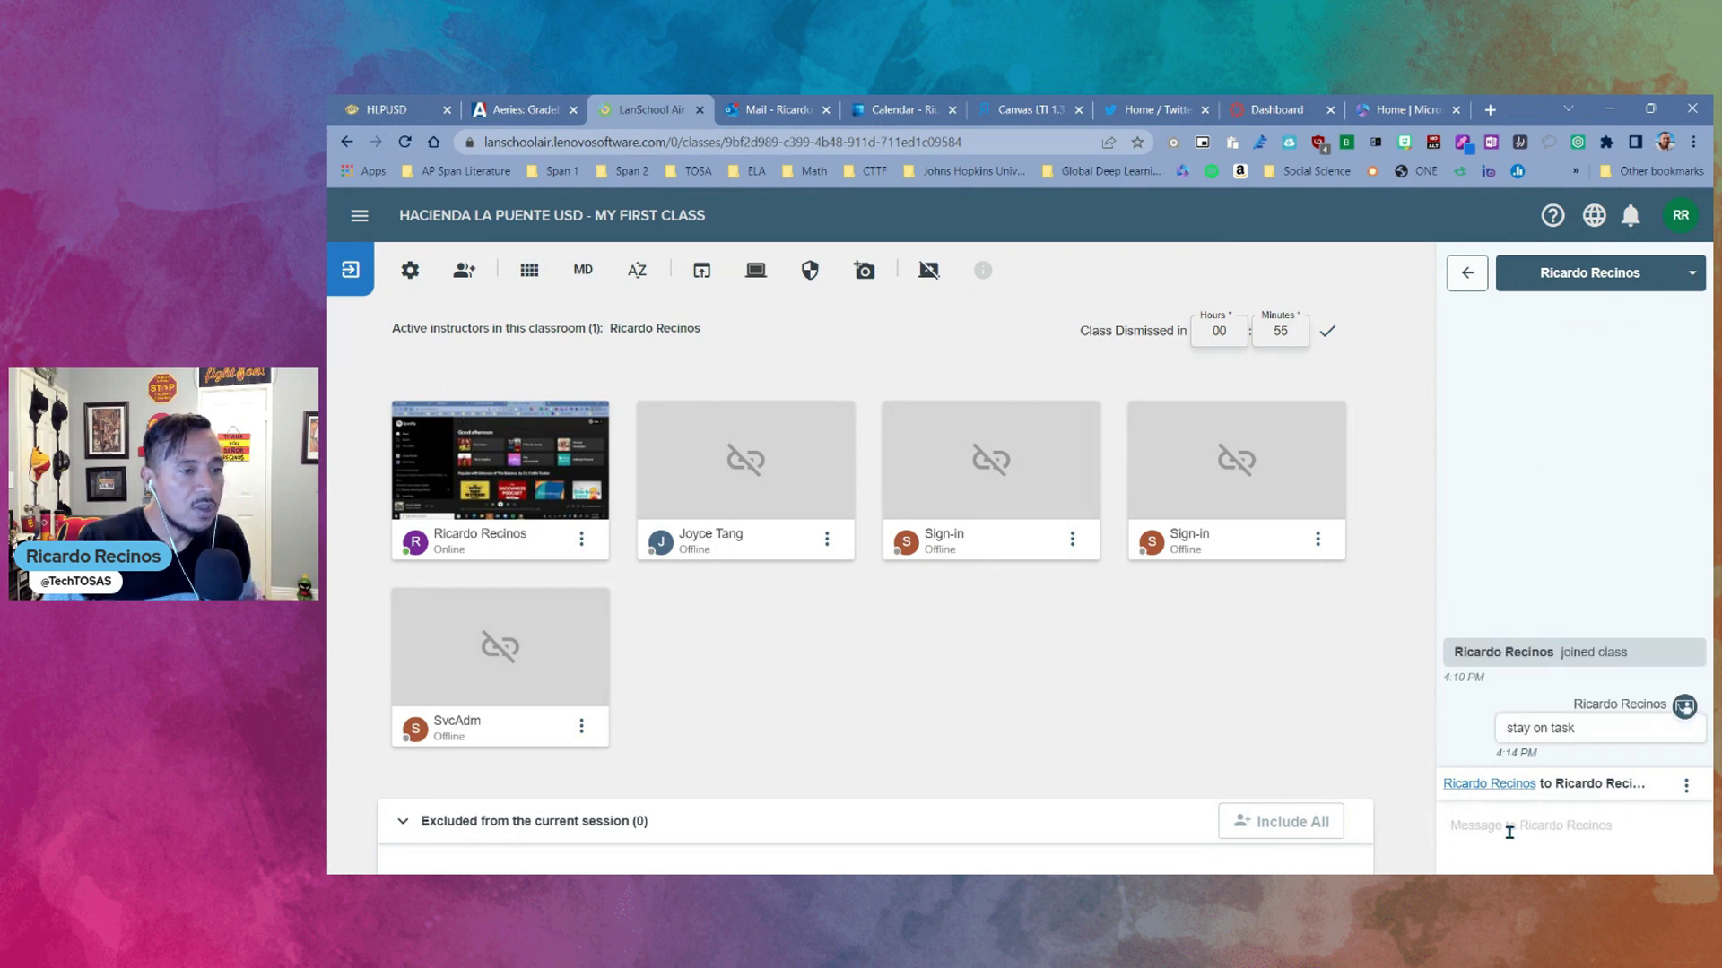
- Open and dismiss the chat's options menu, then open the classroom settings
{"action": "left_click", "coordinate": [1684, 786]}
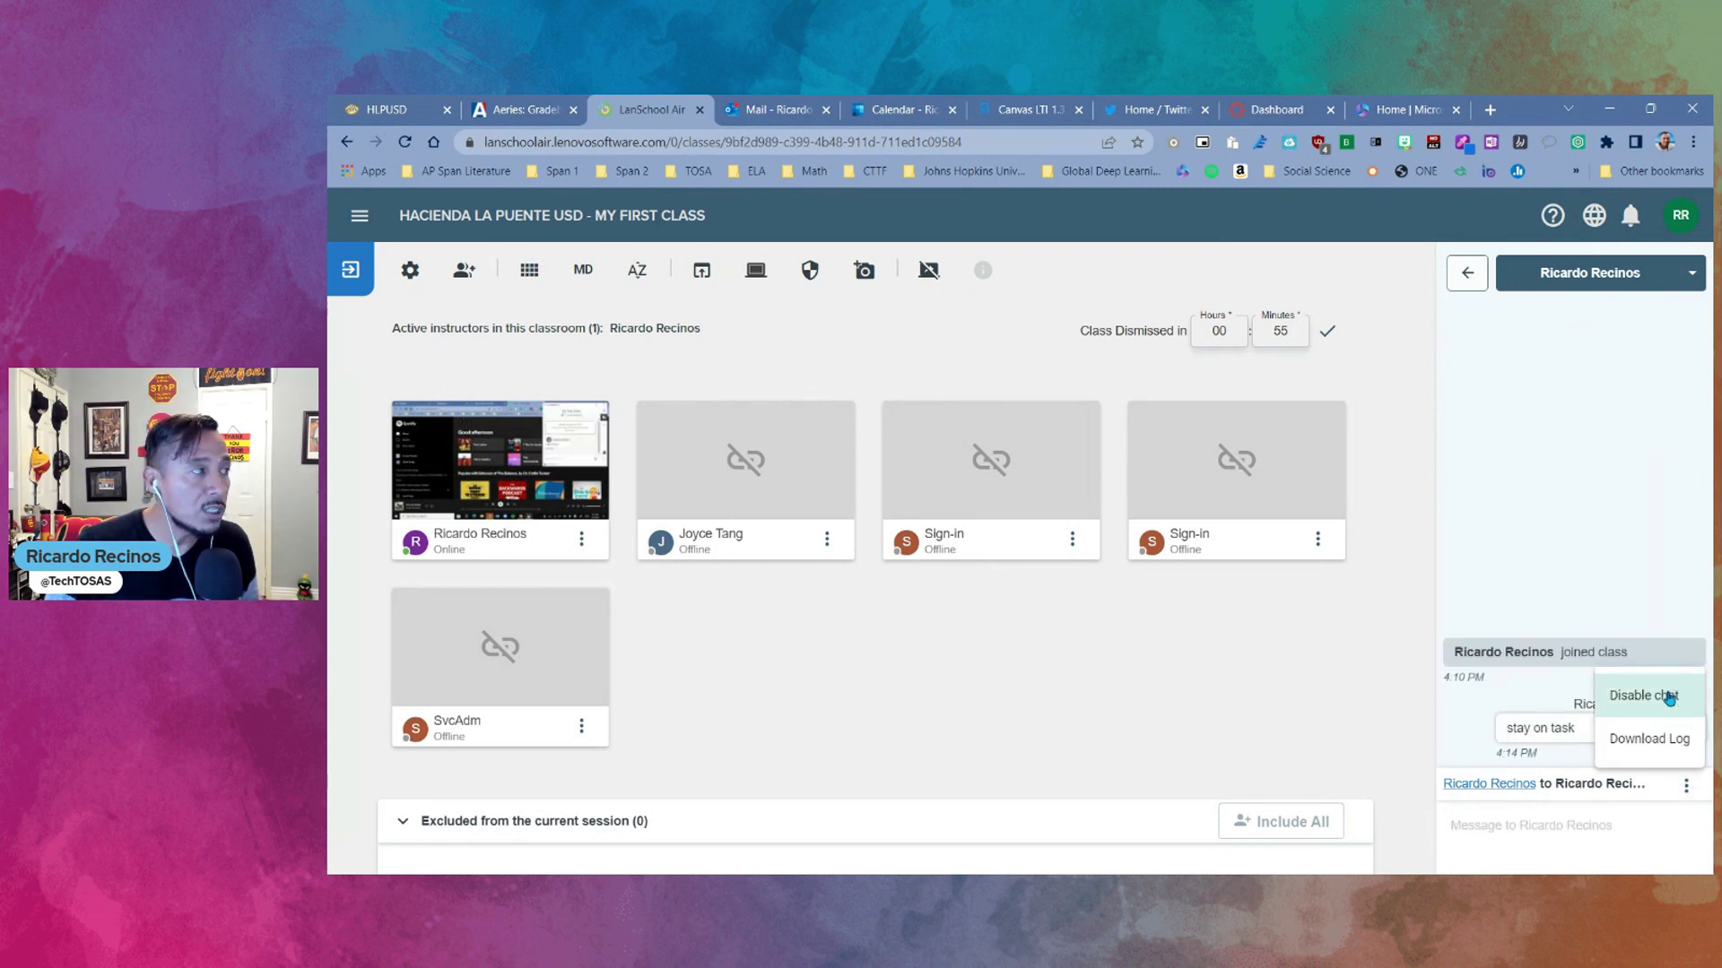
{"action": "left_click", "coordinate": [1172, 695]}
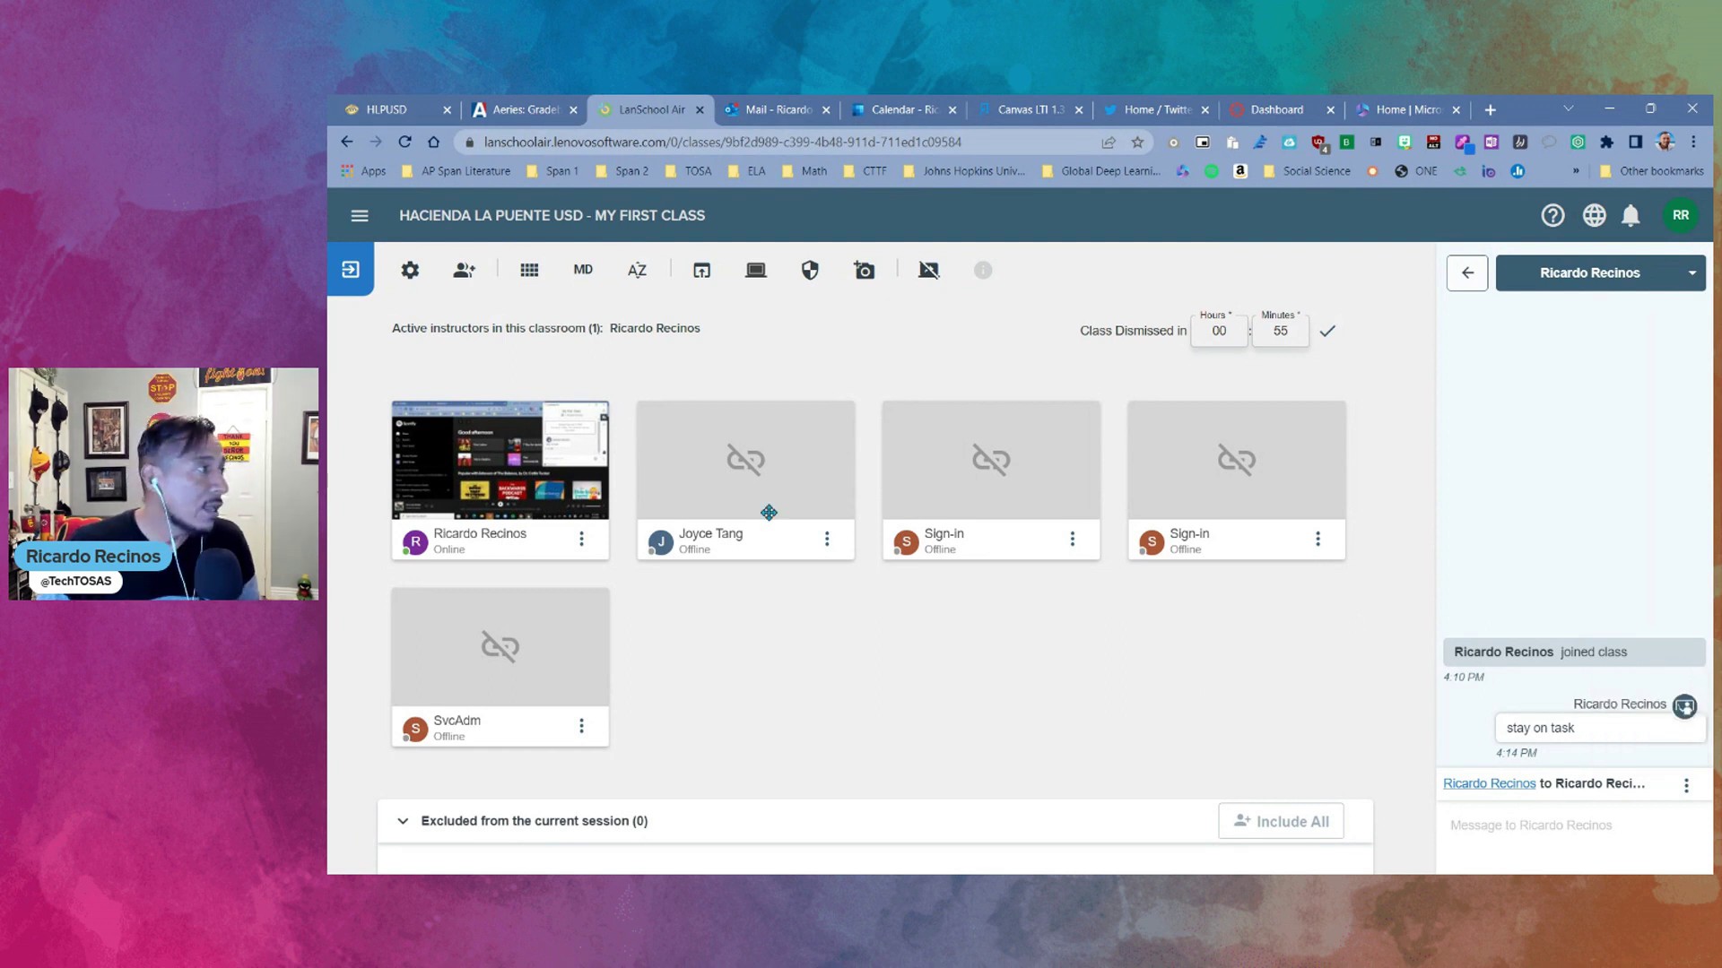
{"action": "left_click", "coordinate": [408, 279]}
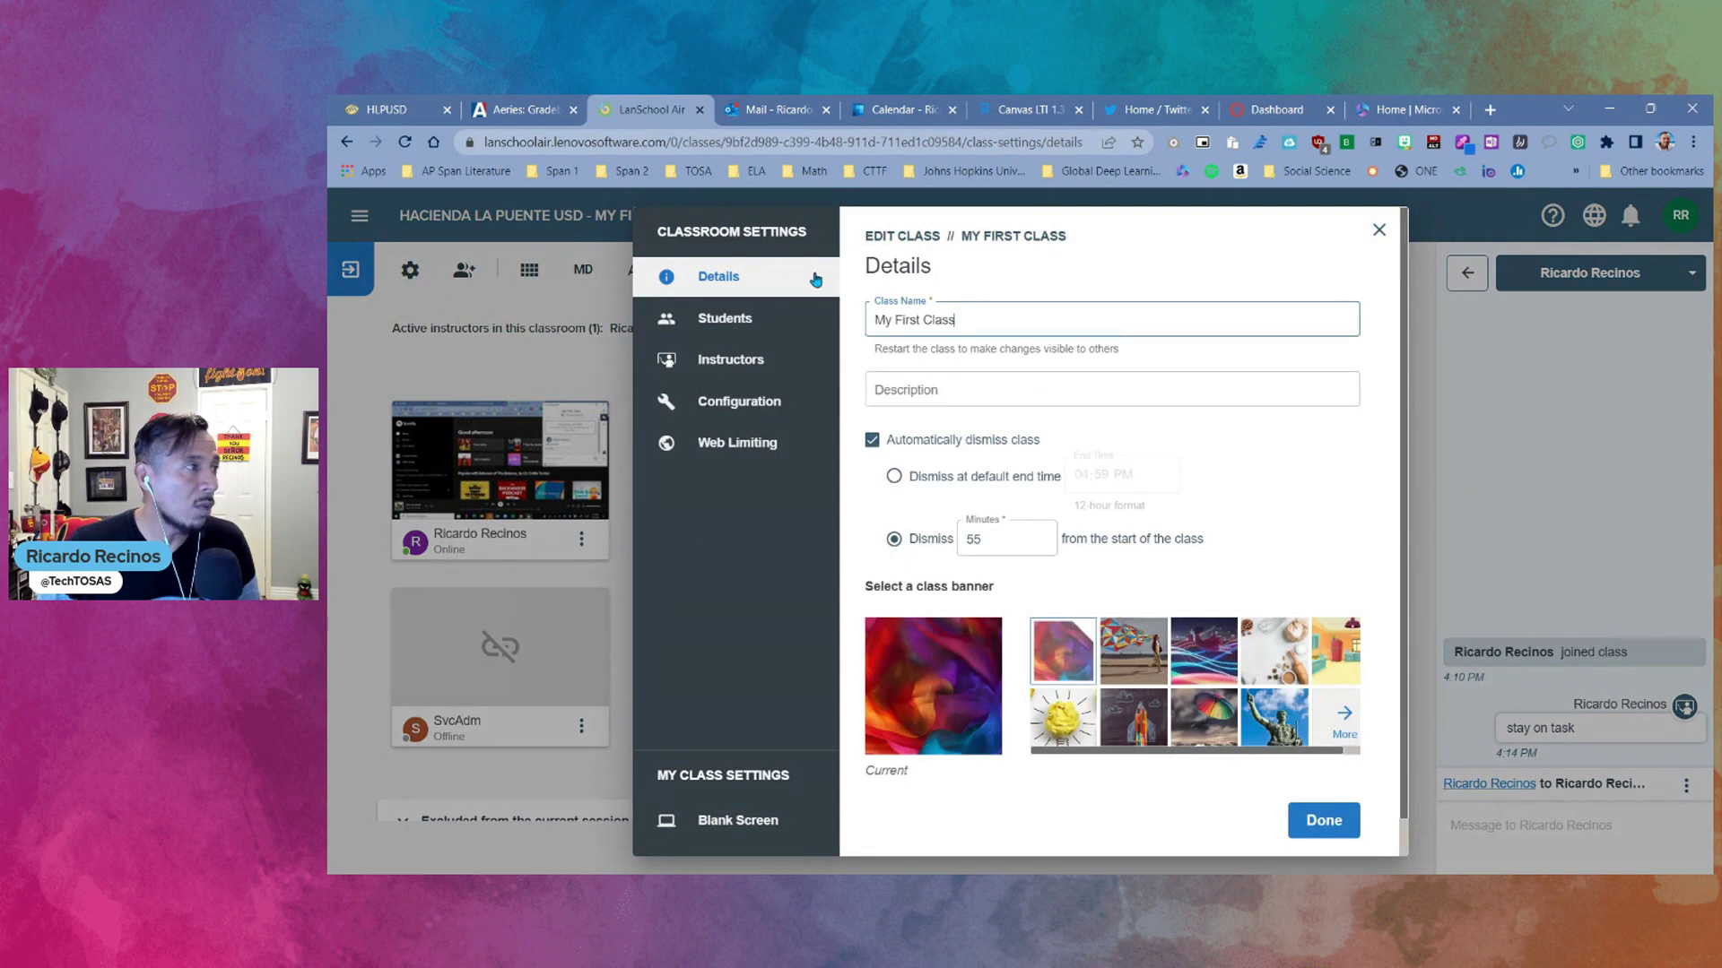
{"action": "left_click", "coordinate": [874, 442]}
{"action": "left_click", "coordinate": [874, 442]}
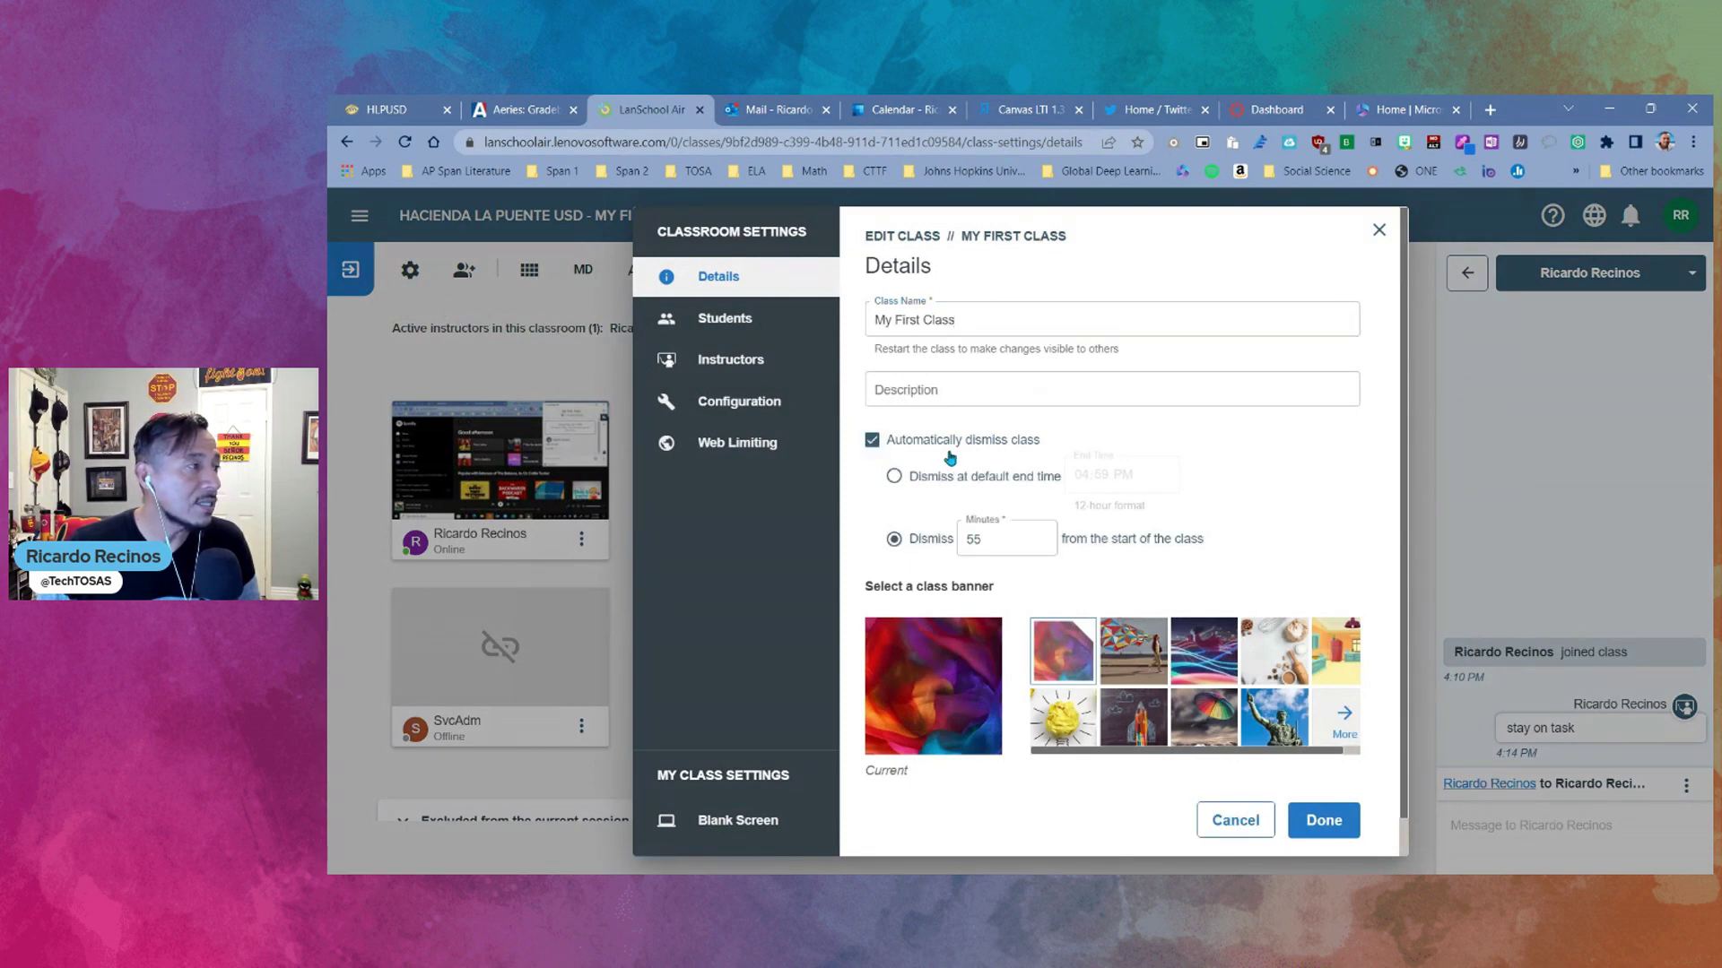
{"action": "left_click", "coordinate": [712, 359]}
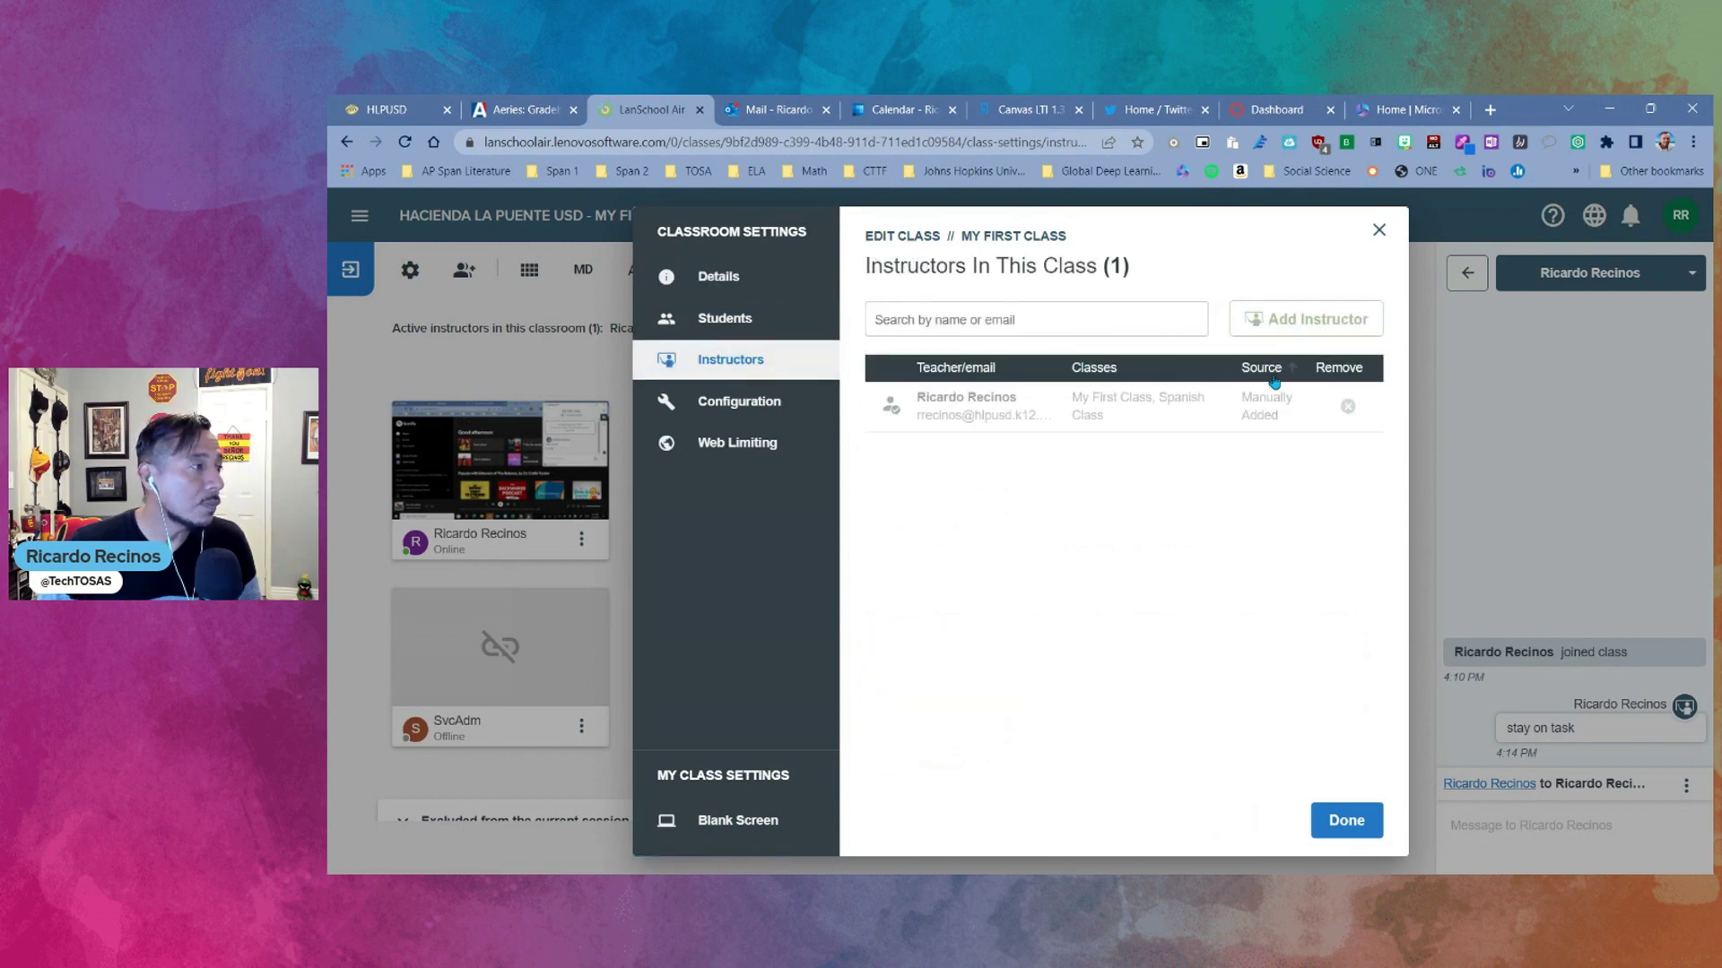
{"action": "left_click", "coordinate": [739, 443]}
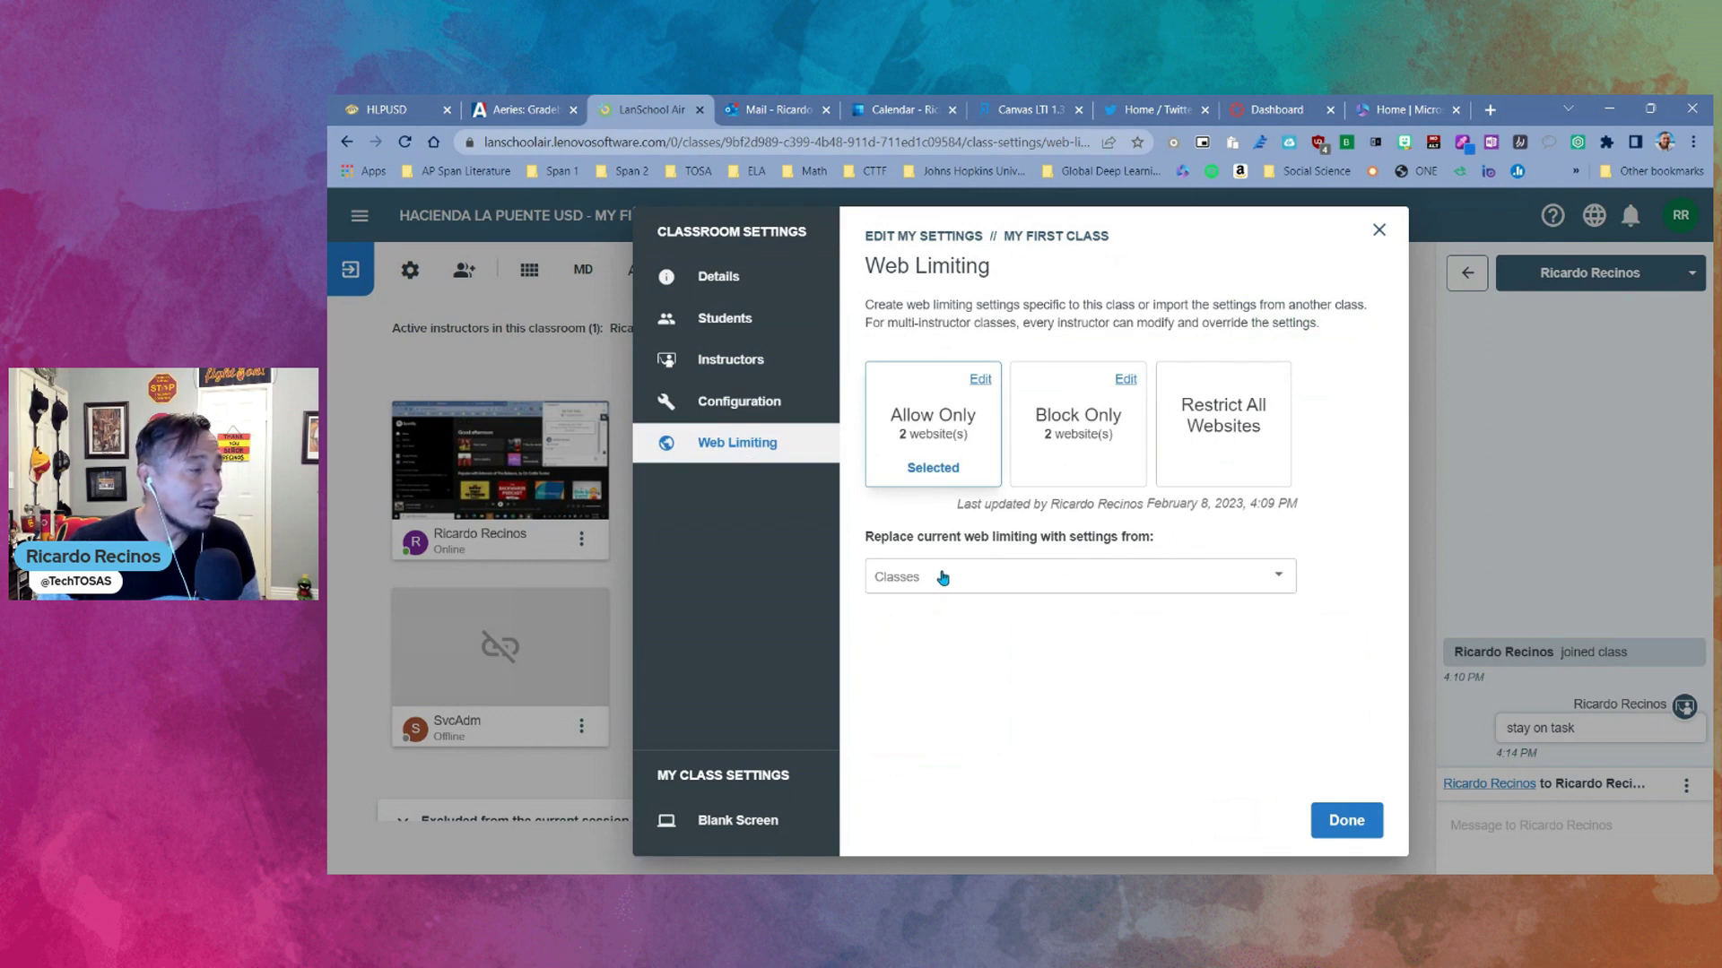
{"action": "left_click", "coordinate": [1379, 230]}
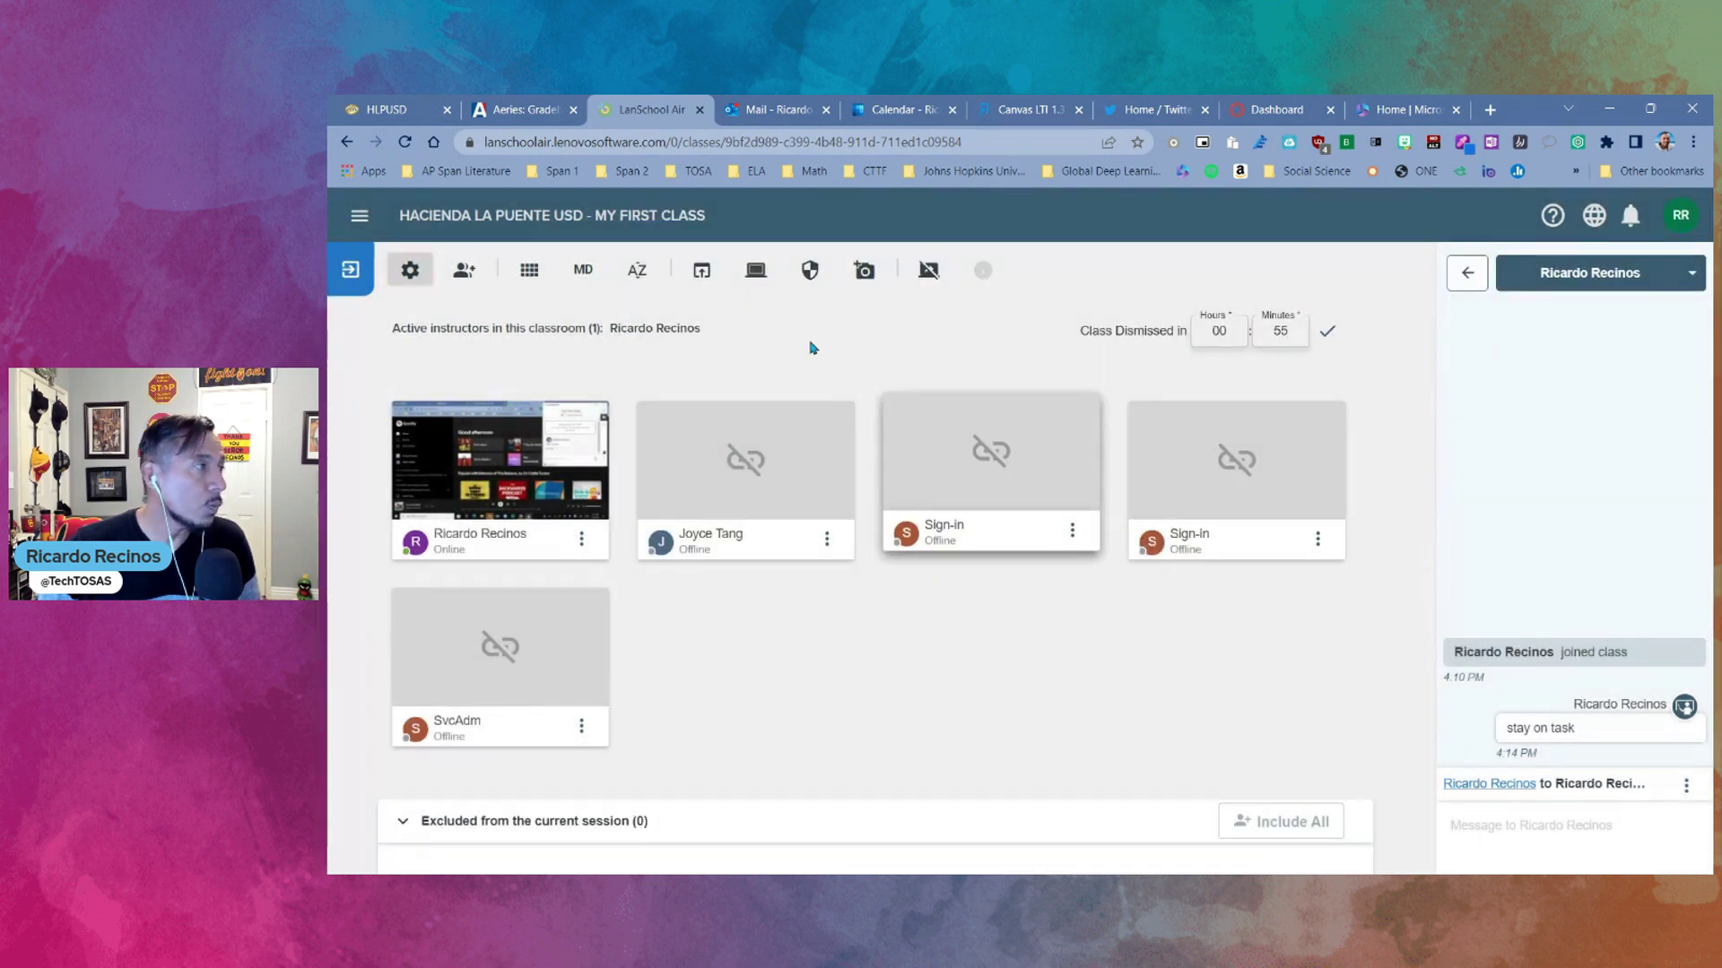
{"action": "left_click", "coordinate": [529, 269]}
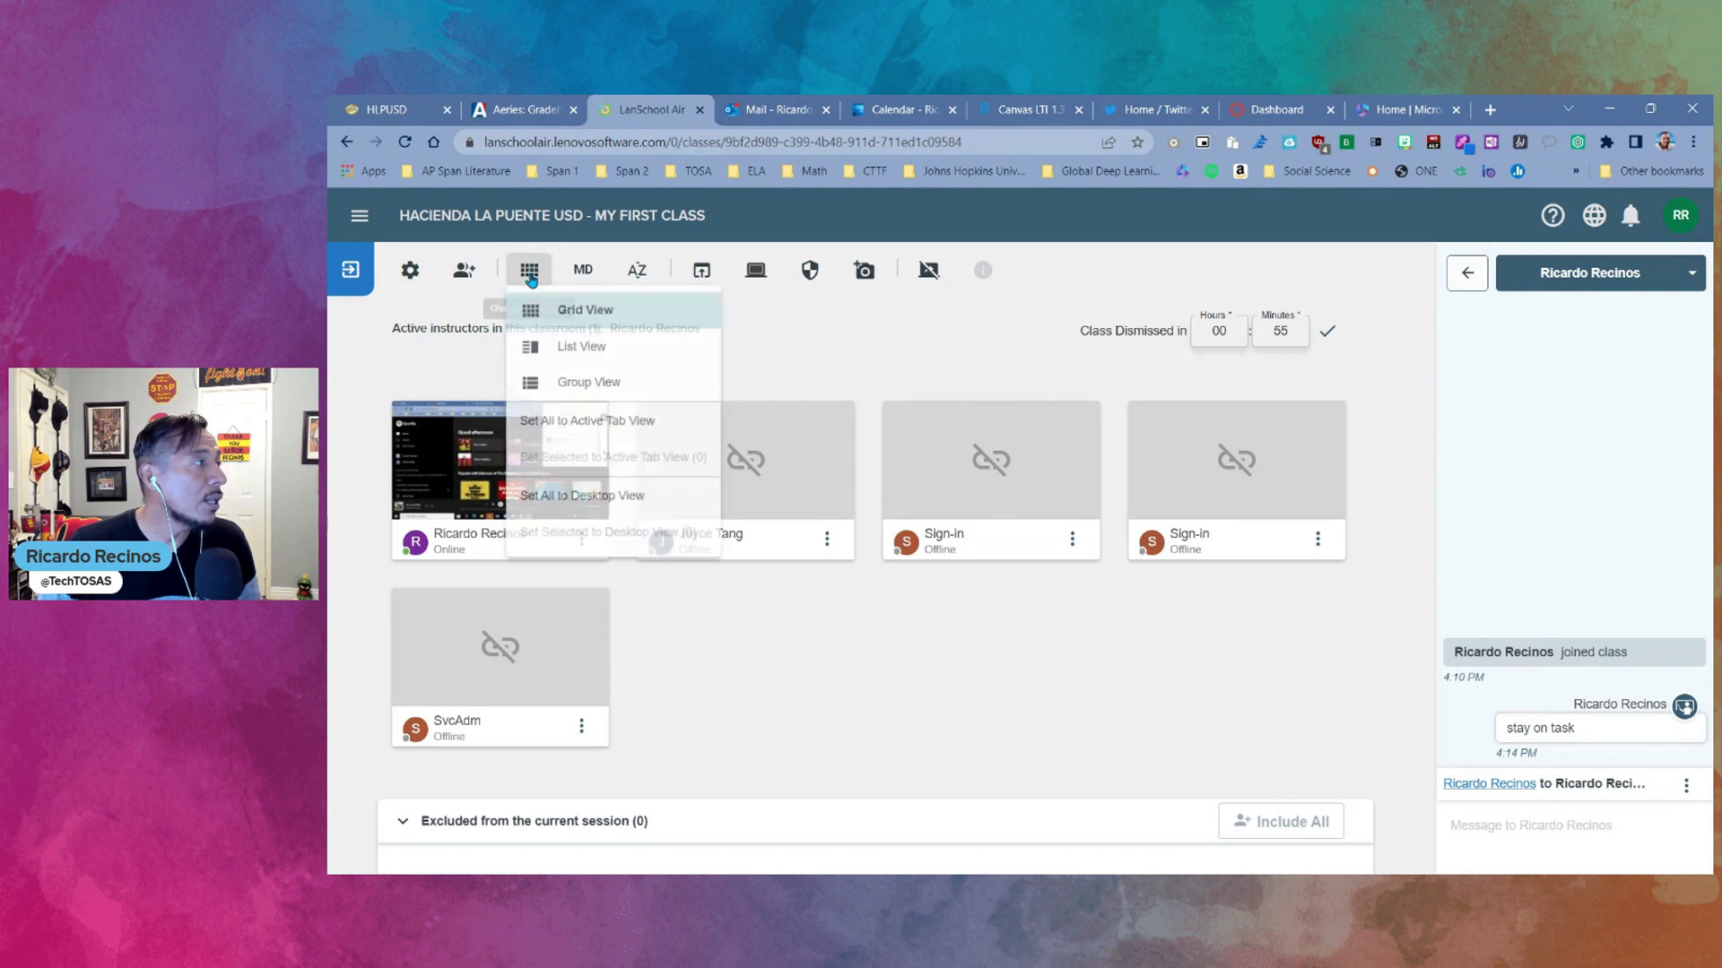
{"action": "left_click", "coordinate": [632, 397]}
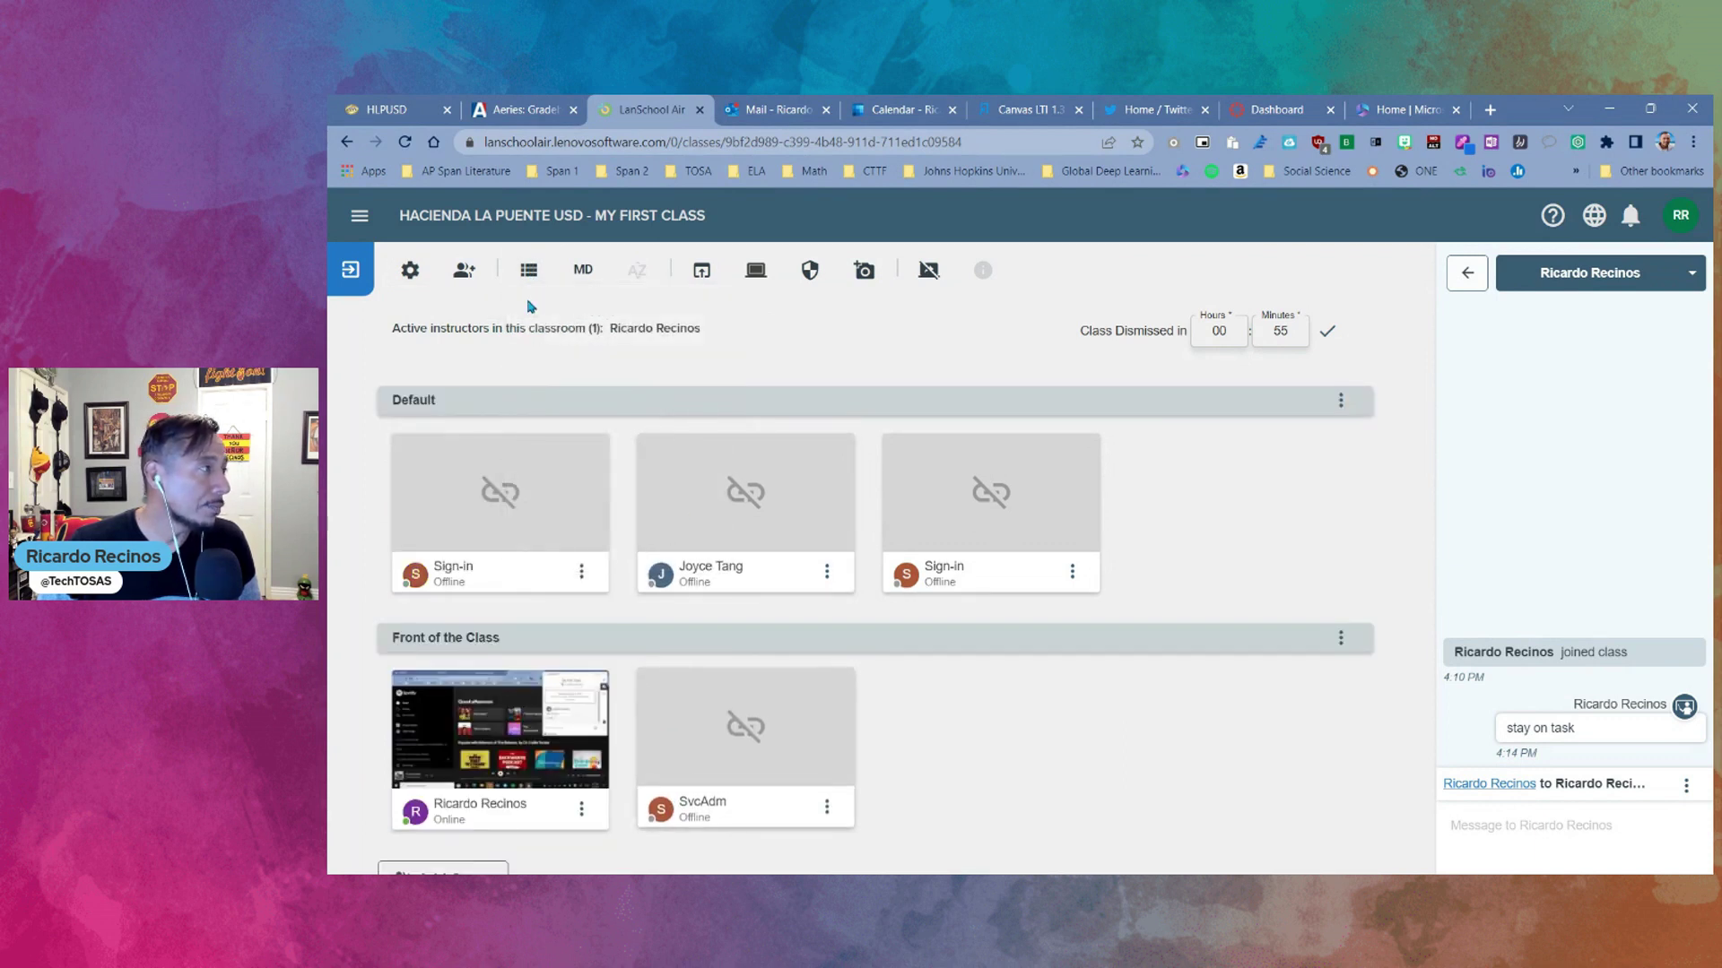
{"action": "left_click", "coordinate": [529, 269]}
{"action": "left_click", "coordinate": [563, 310]}
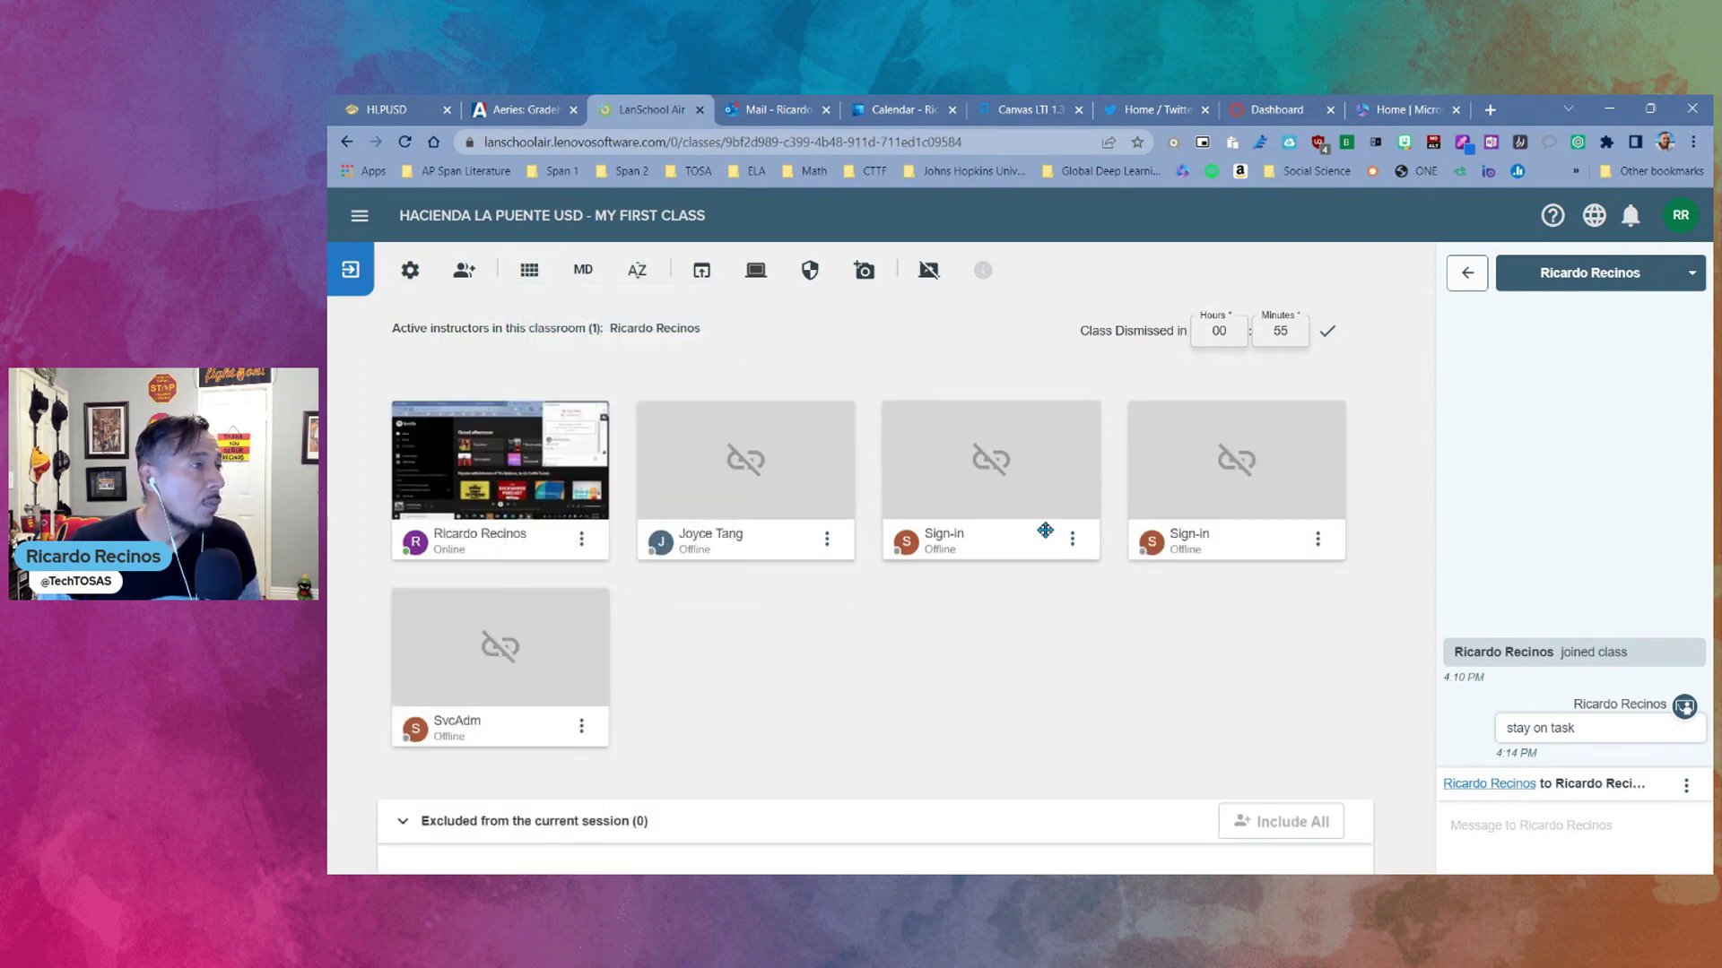
{"action": "left_click", "coordinate": [1317, 538]}
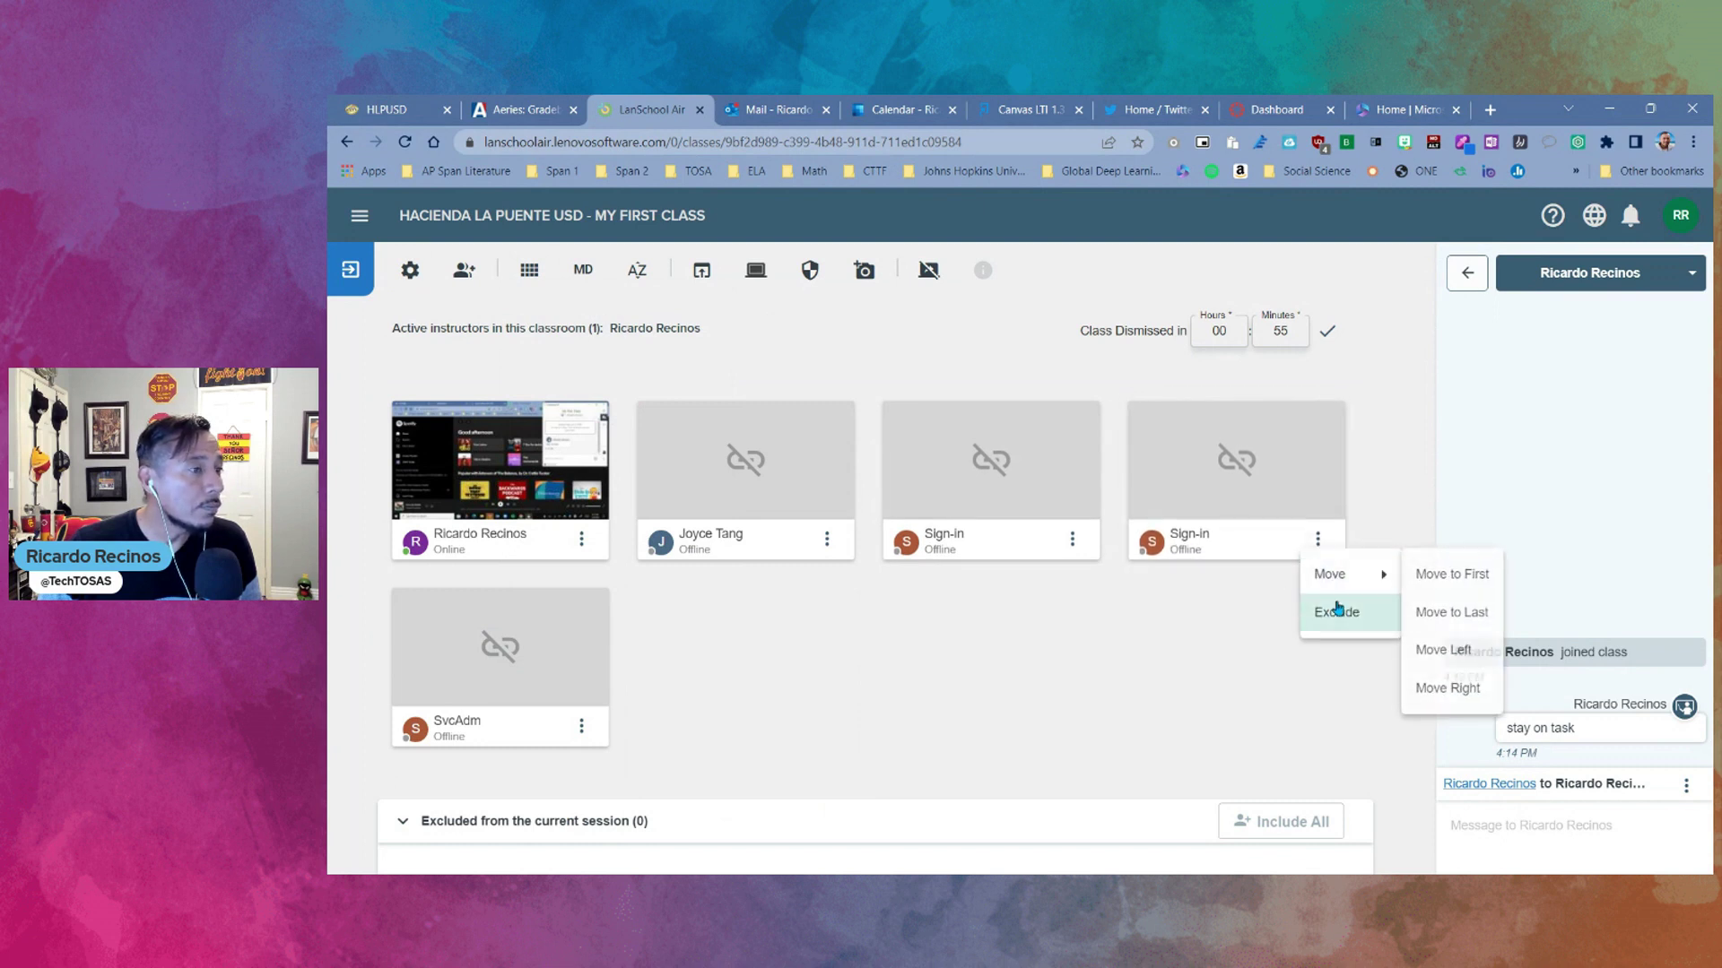
{"action": "left_click", "coordinate": [991, 695]}
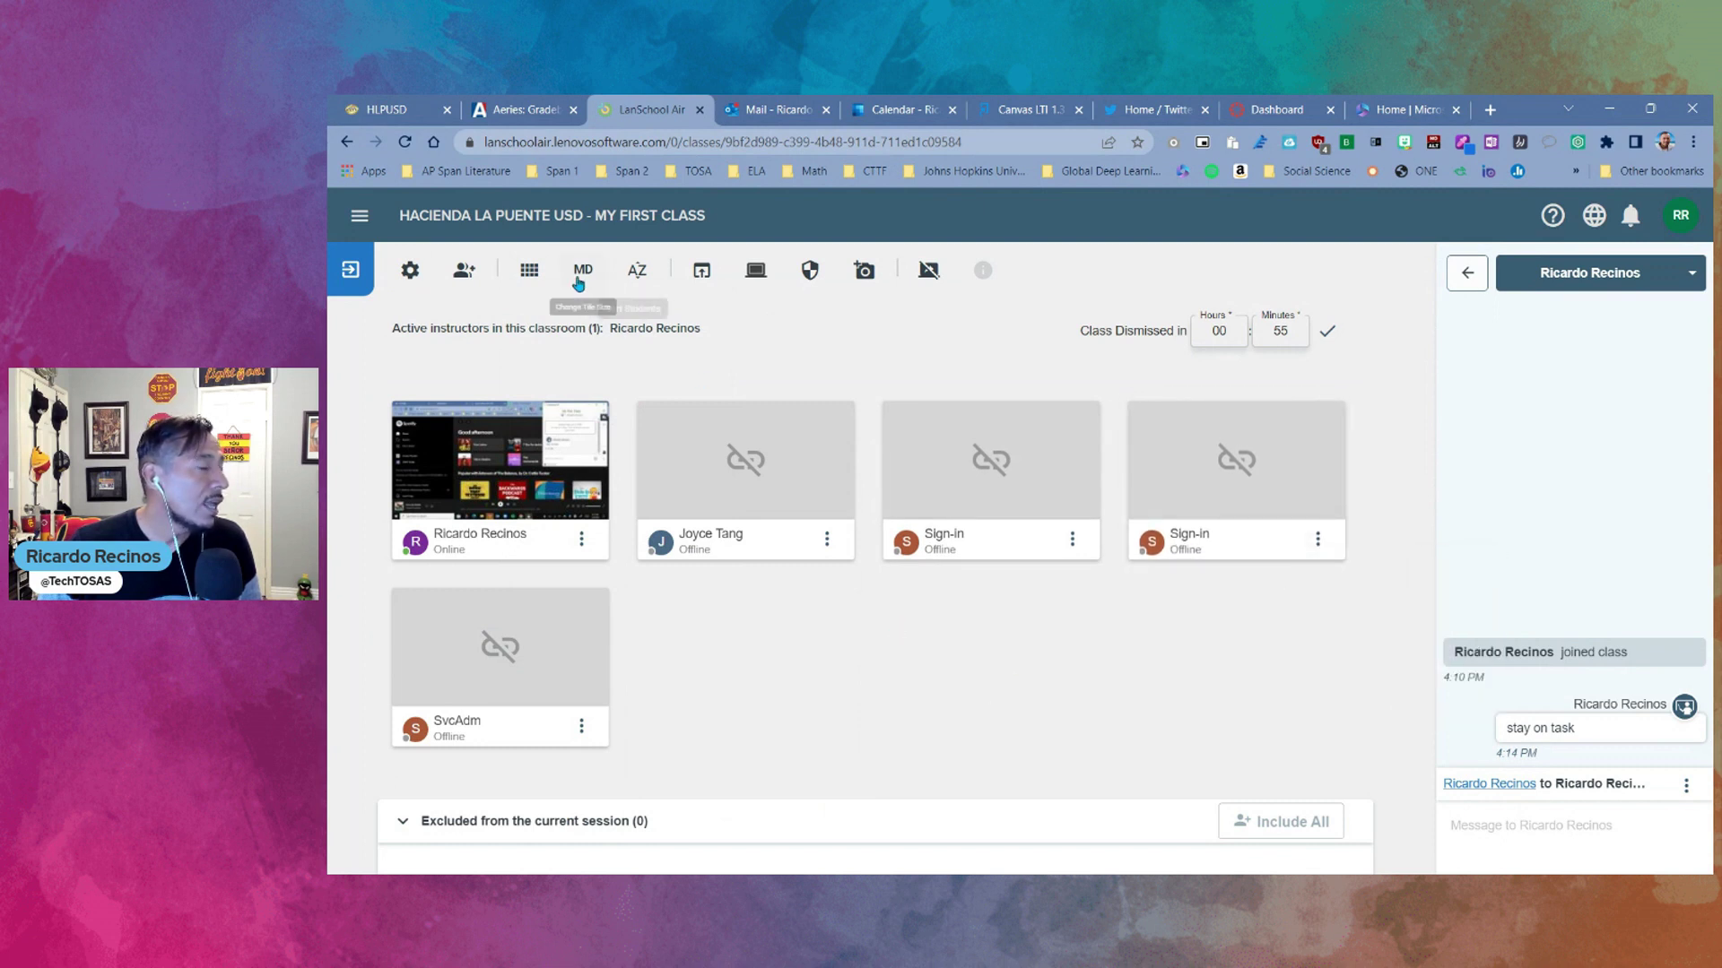
{"action": "left_click", "coordinate": [582, 536]}
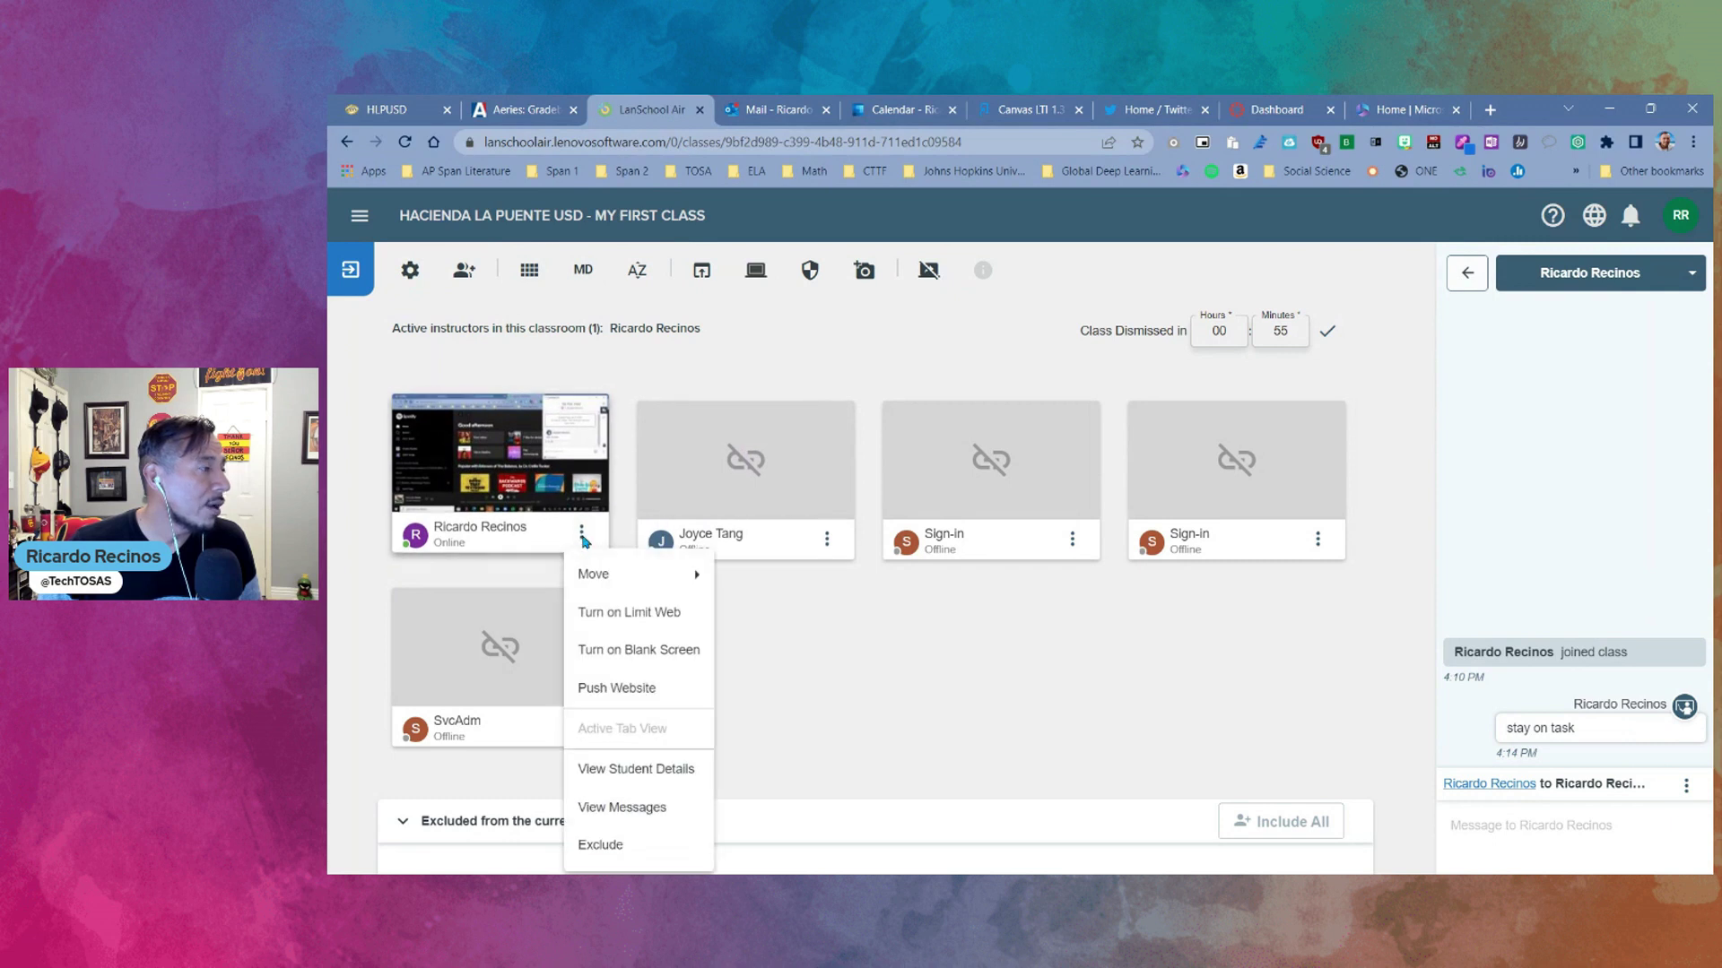
{"action": "left_click", "coordinate": [636, 768]}
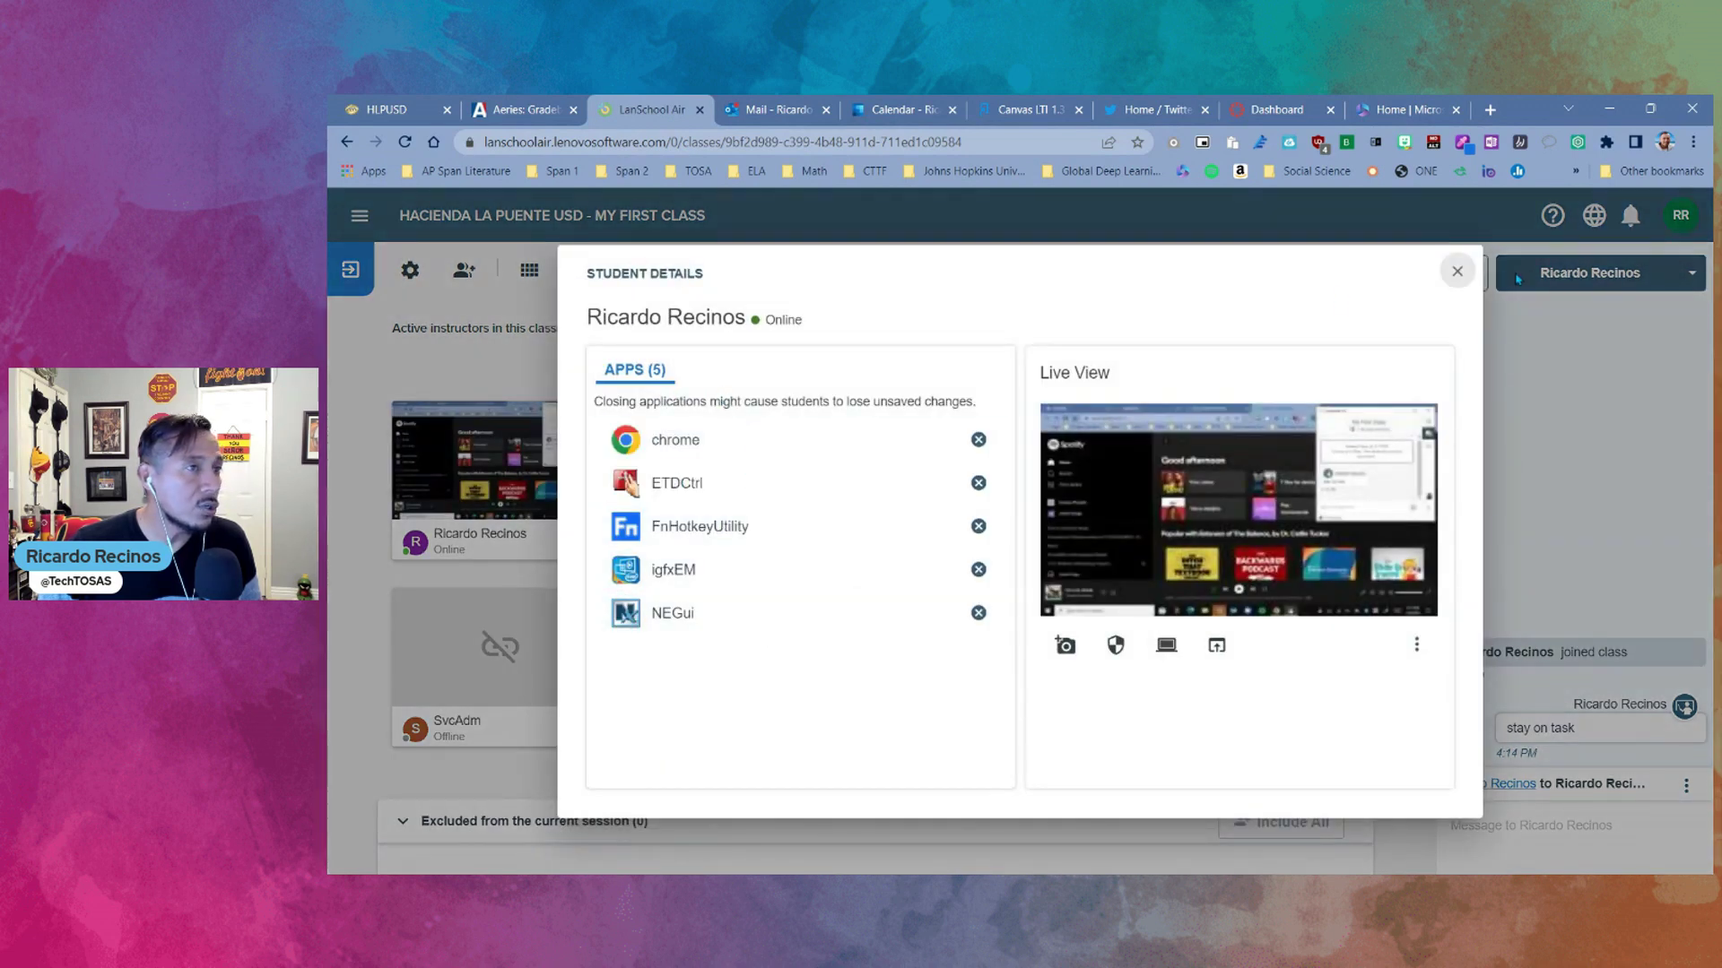
{"action": "left_click", "coordinate": [1457, 270]}
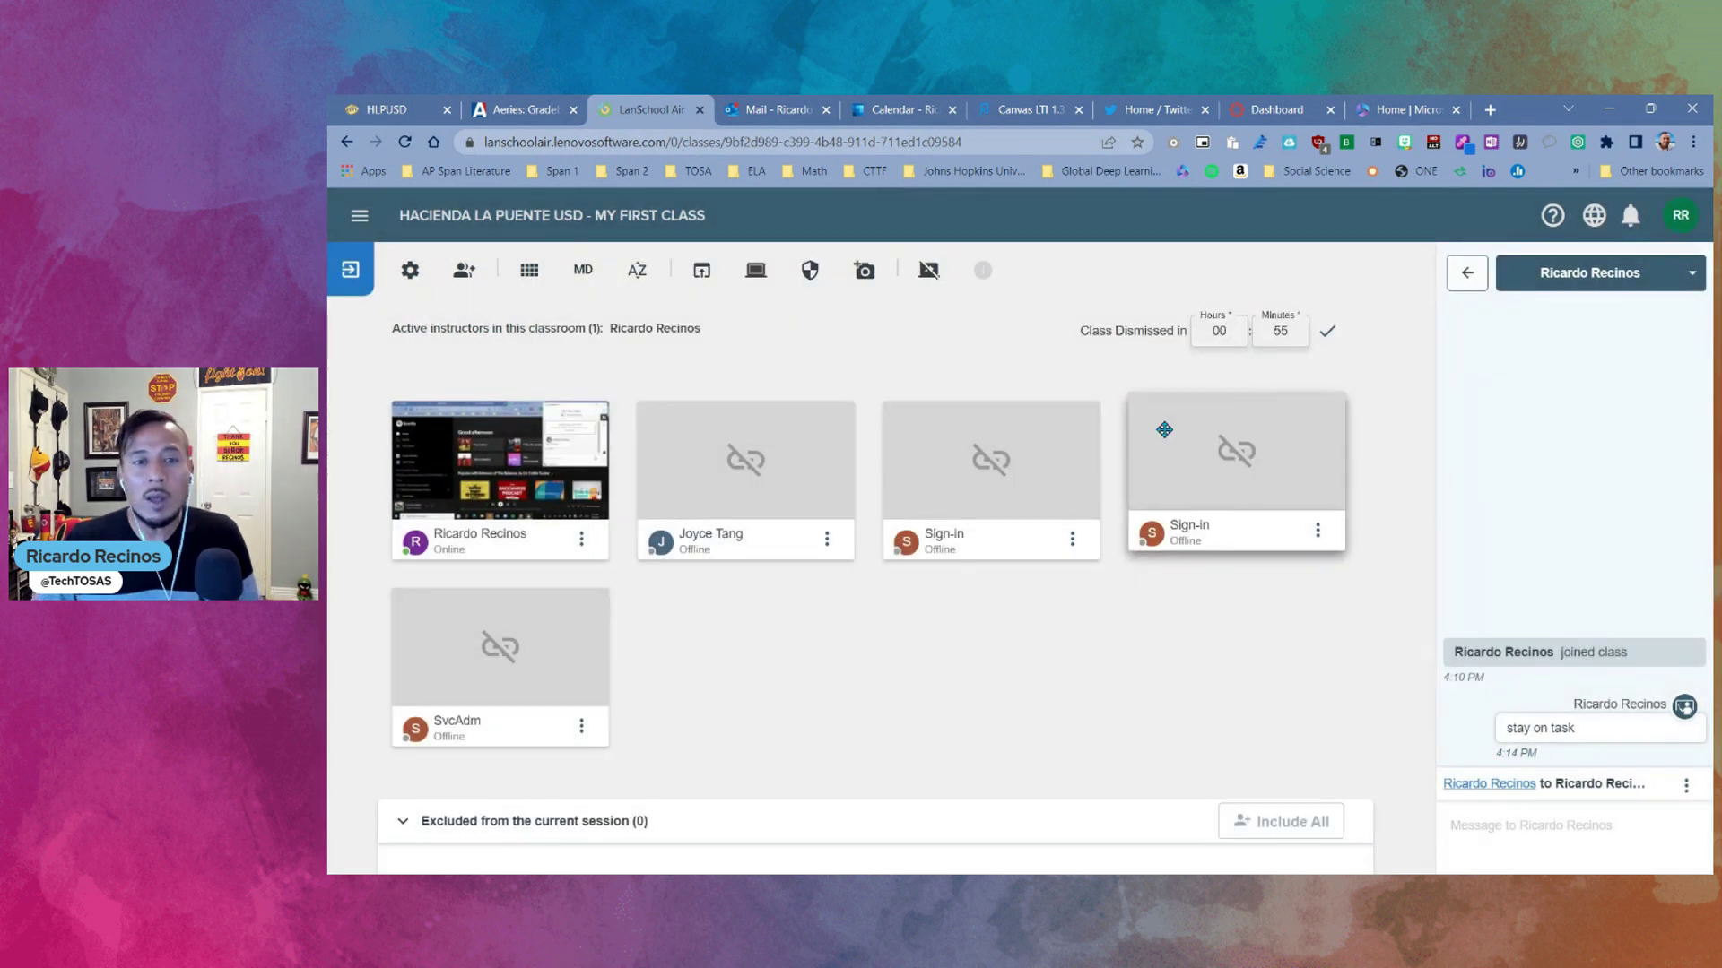